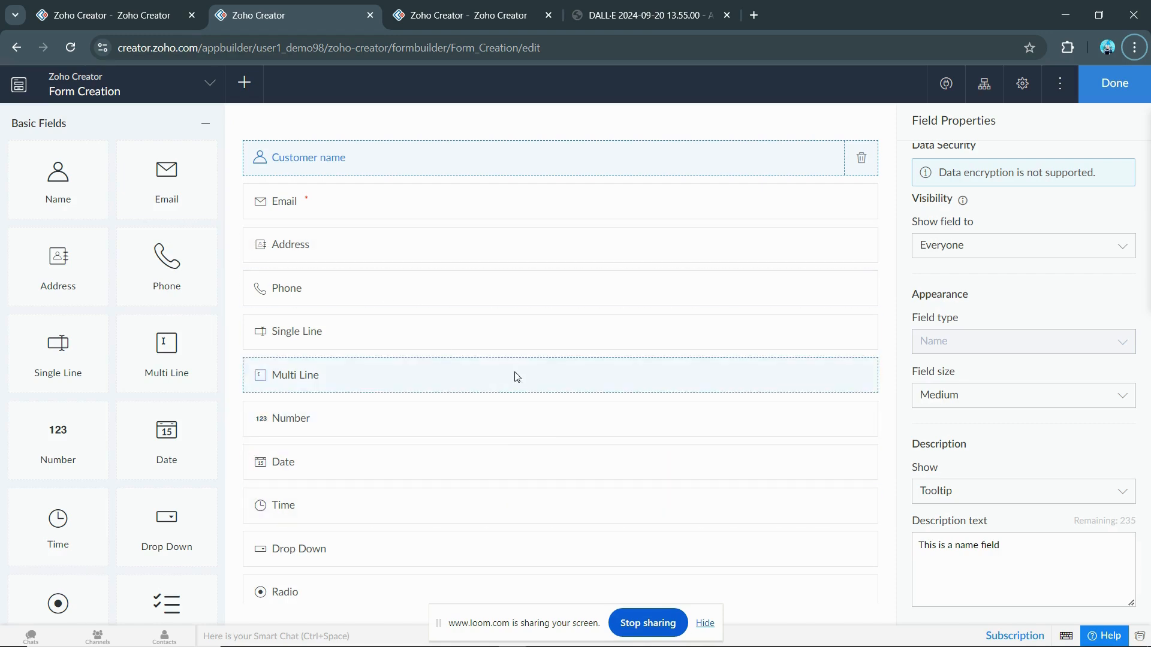
Step: Scroll the form canvas down to the Section, Auto Number and Video fields, then open the More menu
{"action": "scroll", "coordinate": [739, 370], "scroll_direction": "down", "scroll_amount": 5}
{"action": "scroll", "coordinate": [739, 370], "scroll_direction": "down", "scroll_amount": 3}
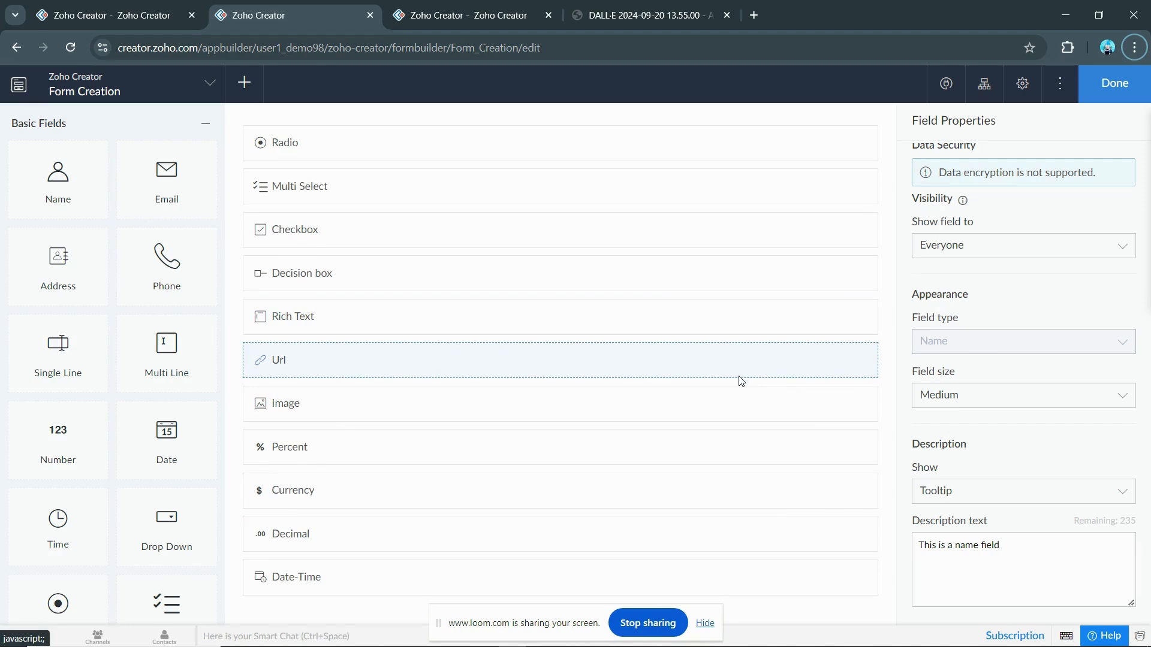
{"action": "scroll", "coordinate": [742, 377], "scroll_direction": "down", "scroll_amount": 7}
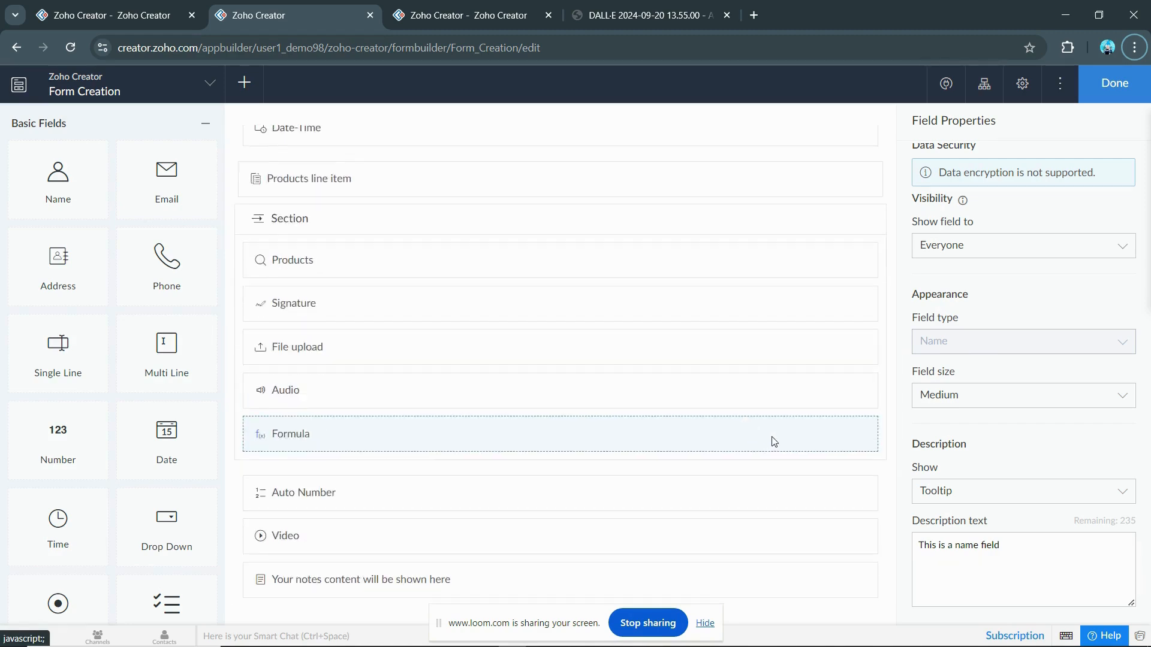
{"action": "left_click", "coordinate": [1060, 84]}
{"action": "left_click", "coordinate": [1043, 119]}
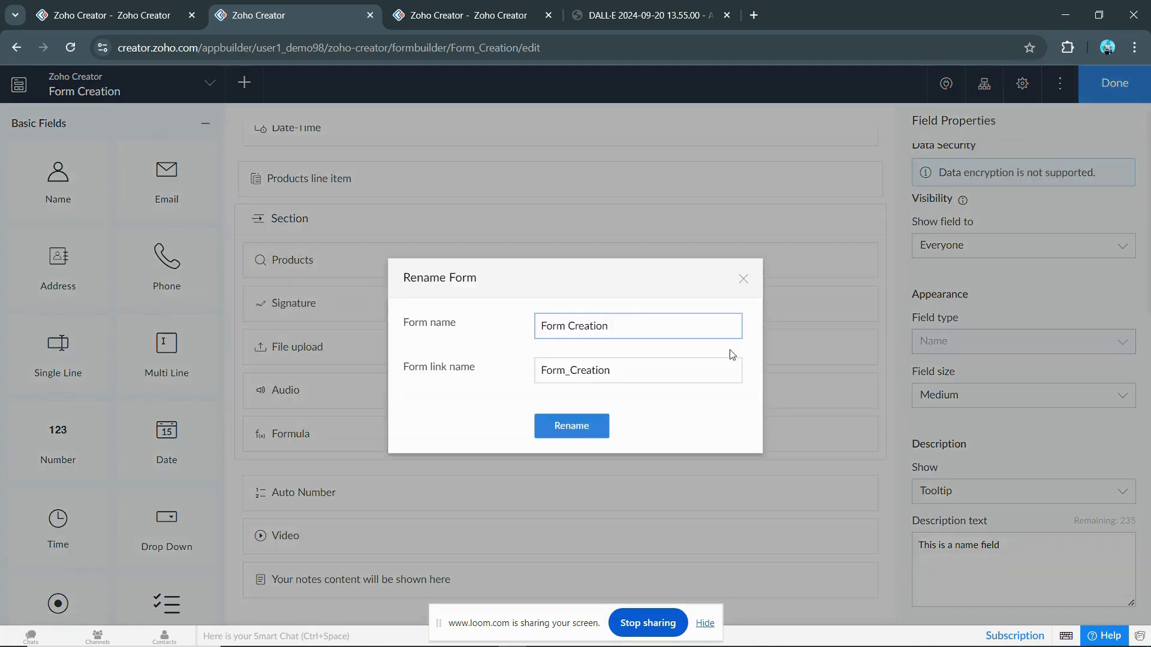
{"action": "left_click", "coordinate": [743, 279]}
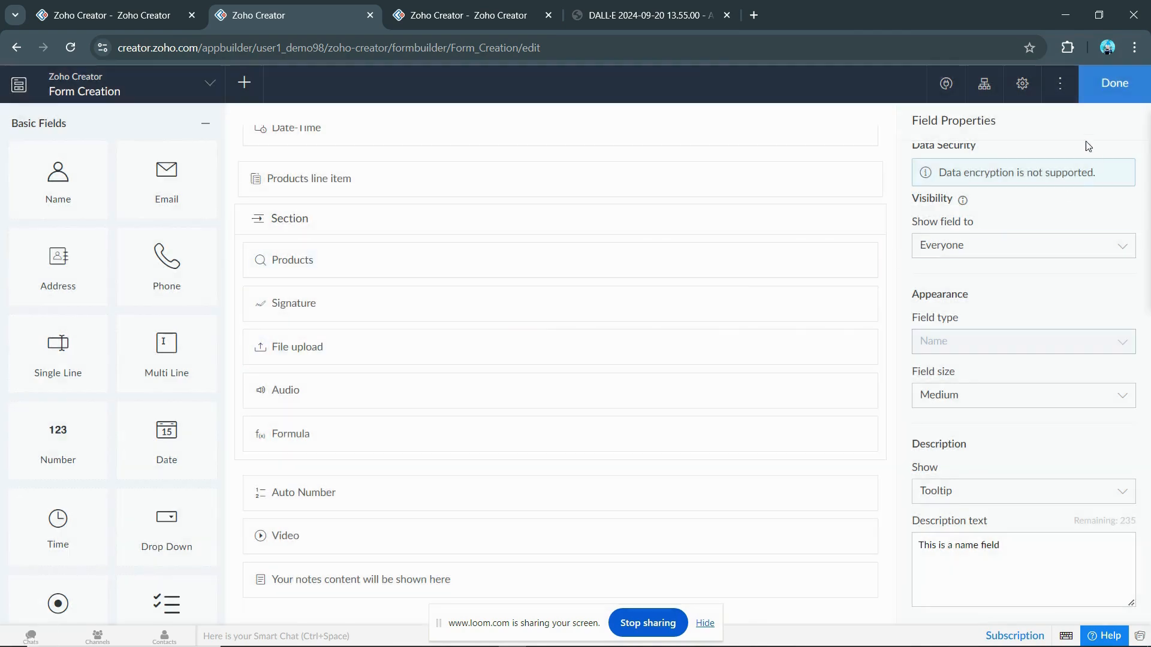
{"action": "left_click", "coordinate": [1060, 84]}
{"action": "left_click", "coordinate": [1046, 144]}
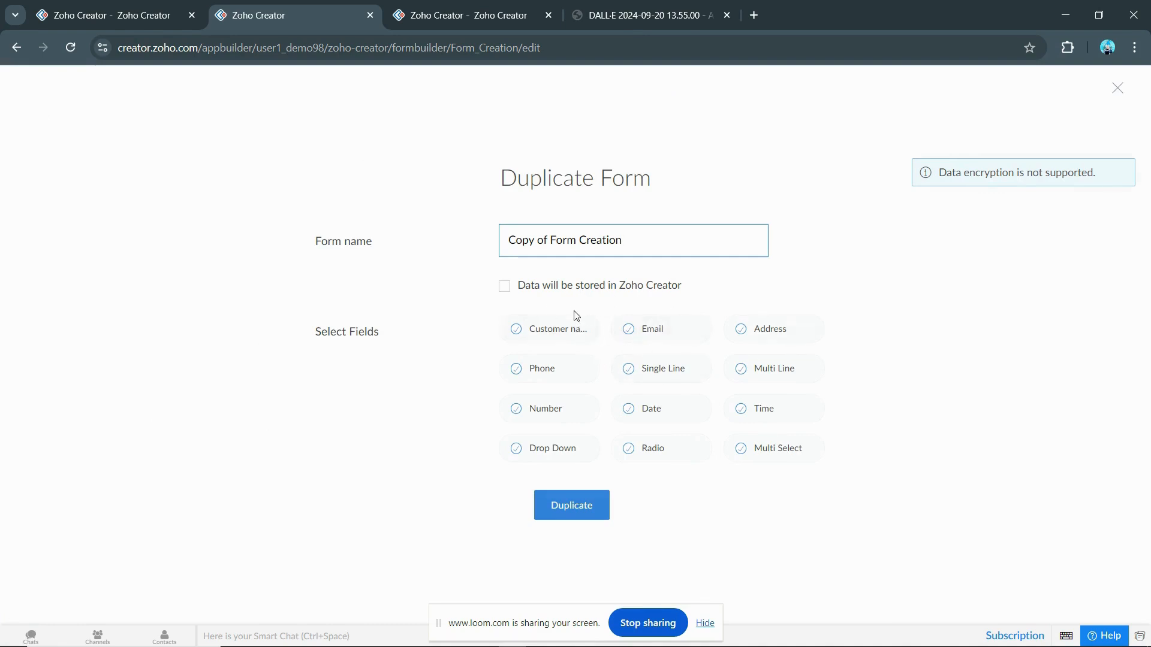
{"action": "left_click", "coordinate": [1118, 88]}
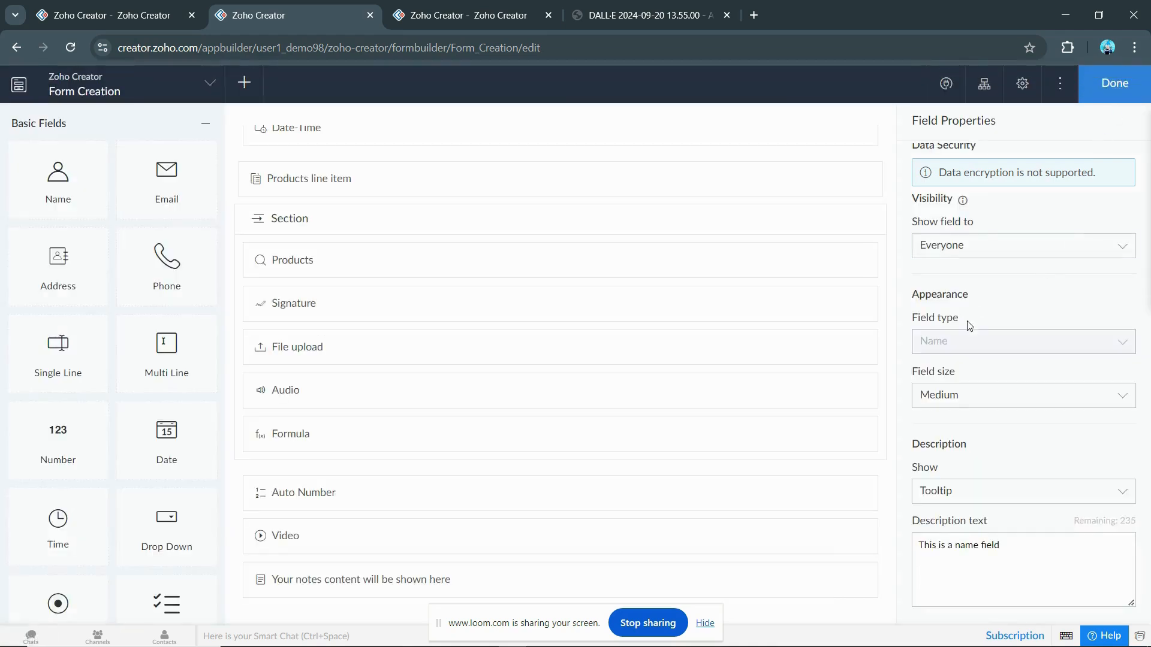
{"action": "scroll", "coordinate": [749, 303], "scroll_direction": "up", "scroll_amount": 12}
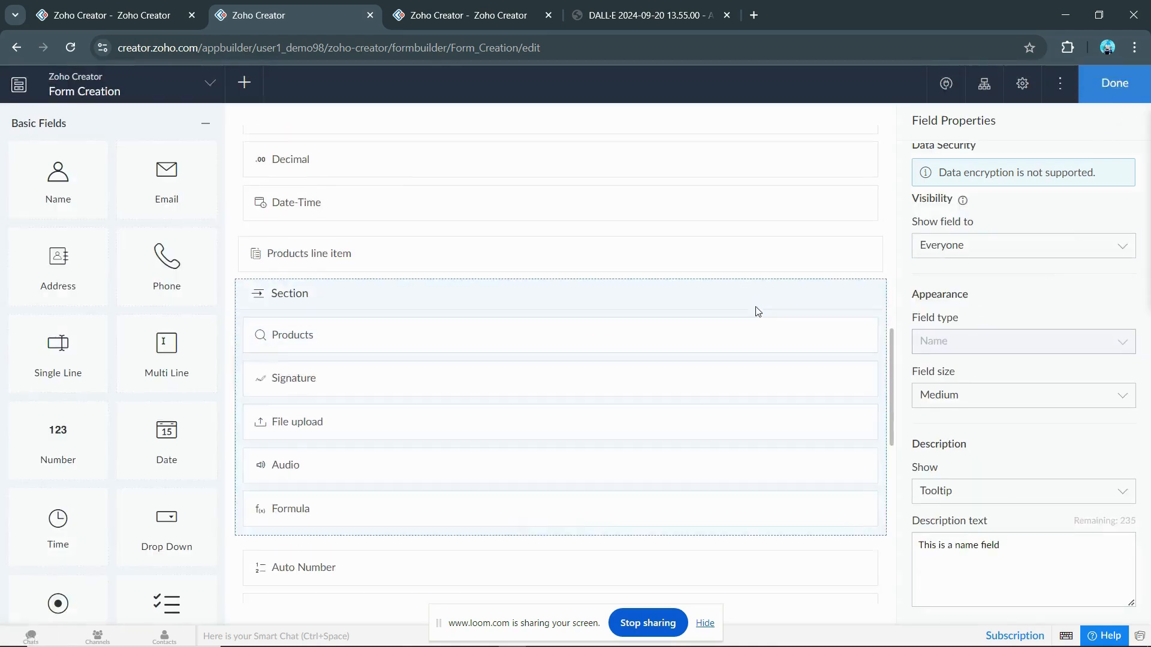
{"action": "scroll", "coordinate": [768, 329], "scroll_direction": "up", "scroll_amount": 2}
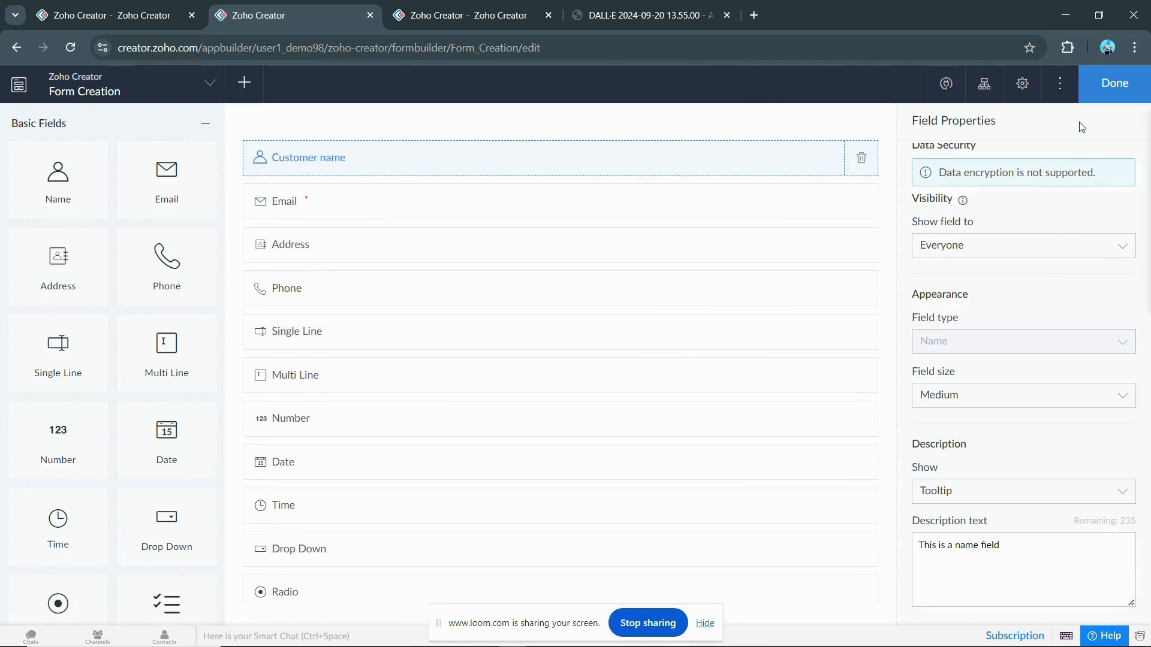
{"action": "left_click", "coordinate": [1060, 84]}
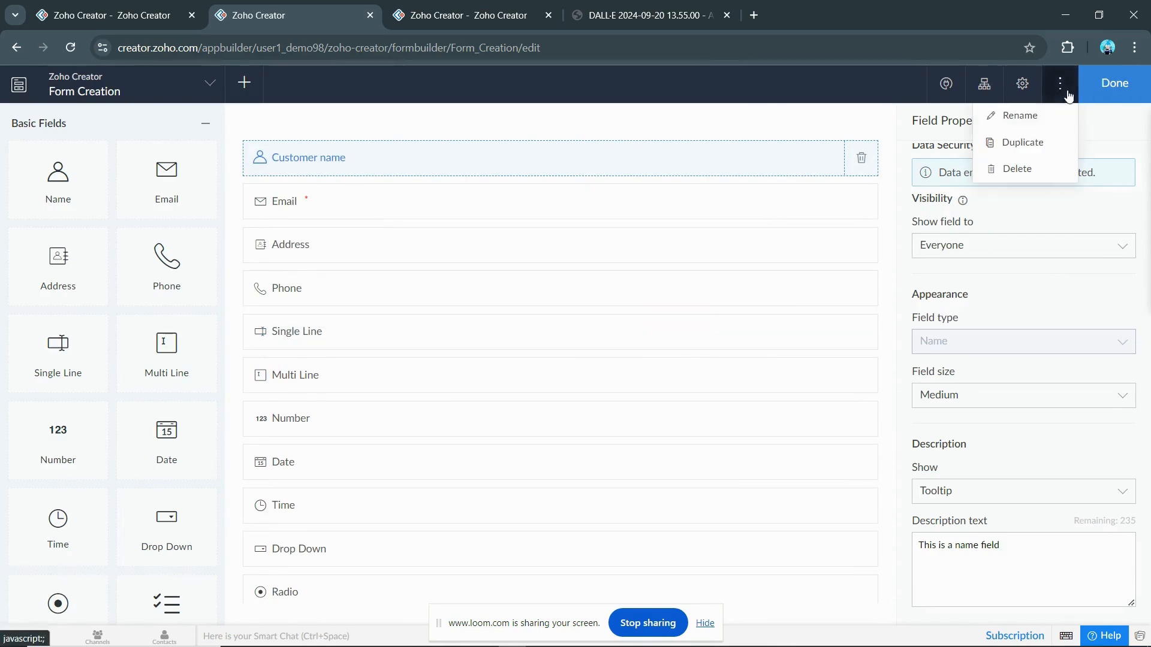
{"action": "left_click", "coordinate": [1047, 147]}
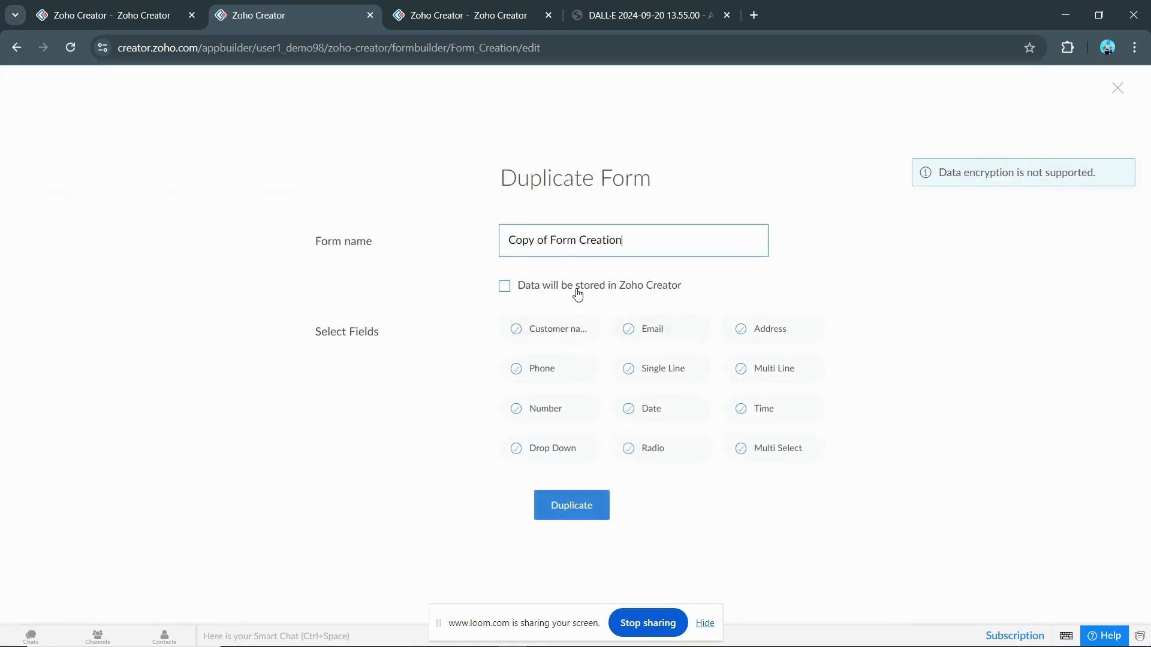
{"action": "left_click", "coordinate": [577, 294]}
{"action": "triple_click", "coordinate": [564, 328]}
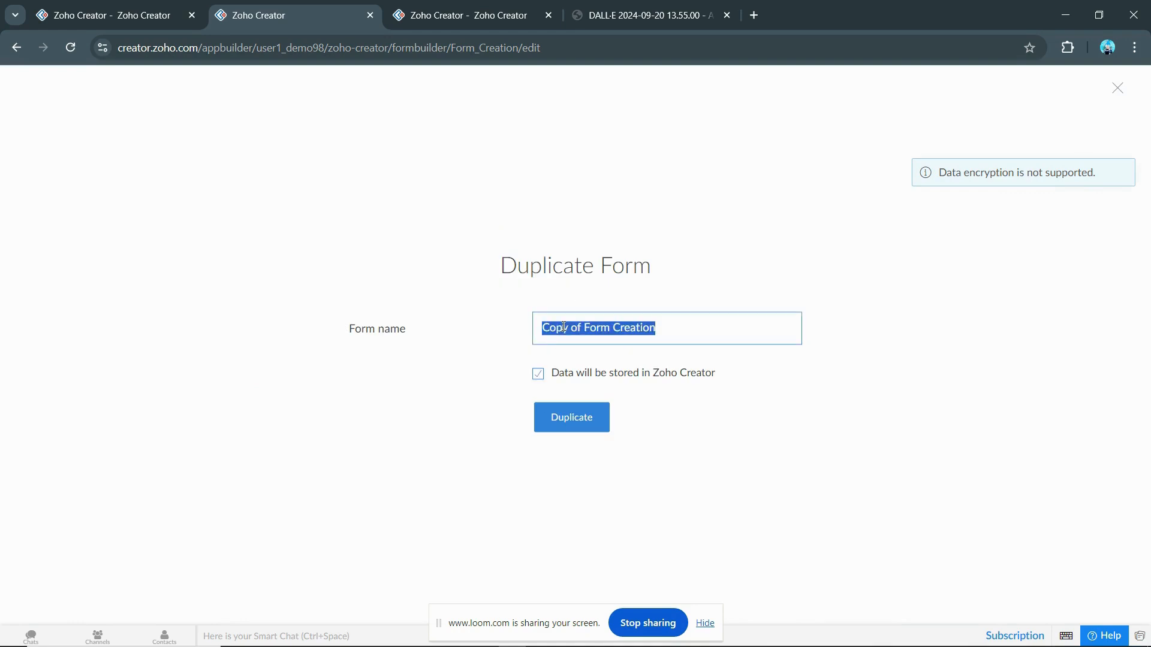
{"action": "key", "text": "BackSpace"}
{"action": "type", "text": "Form"}
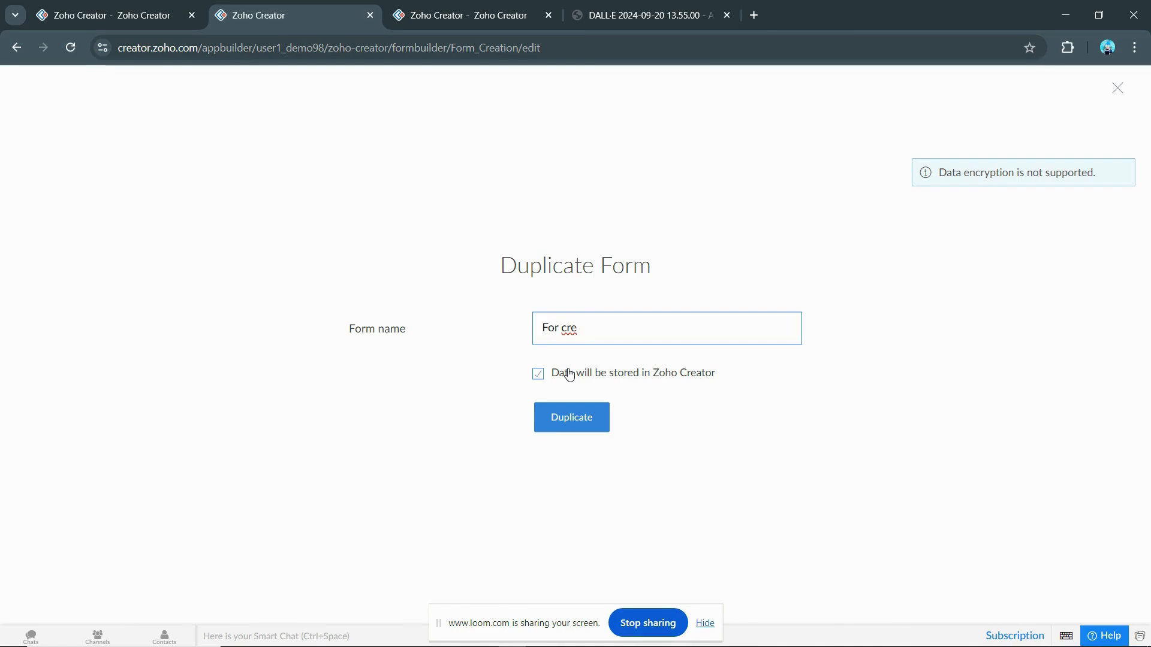
{"action": "left_click", "coordinate": [568, 373]}
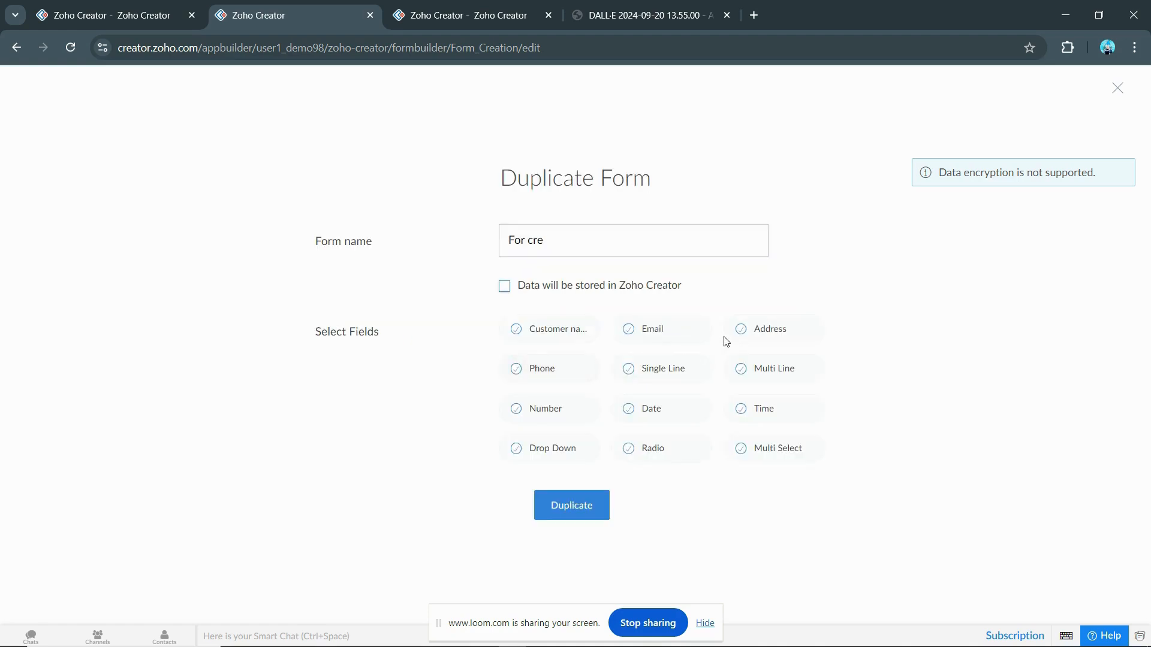
{"action": "left_click", "coordinate": [546, 335]}
{"action": "left_click", "coordinate": [1117, 89]}
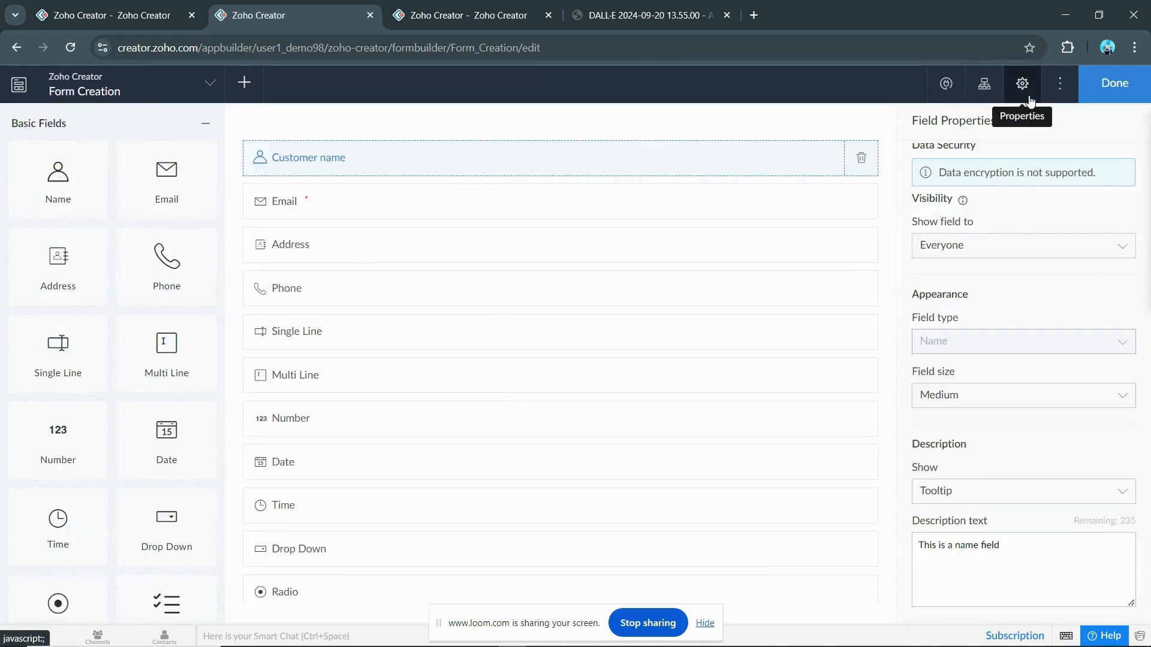
{"action": "left_click", "coordinate": [1030, 99]}
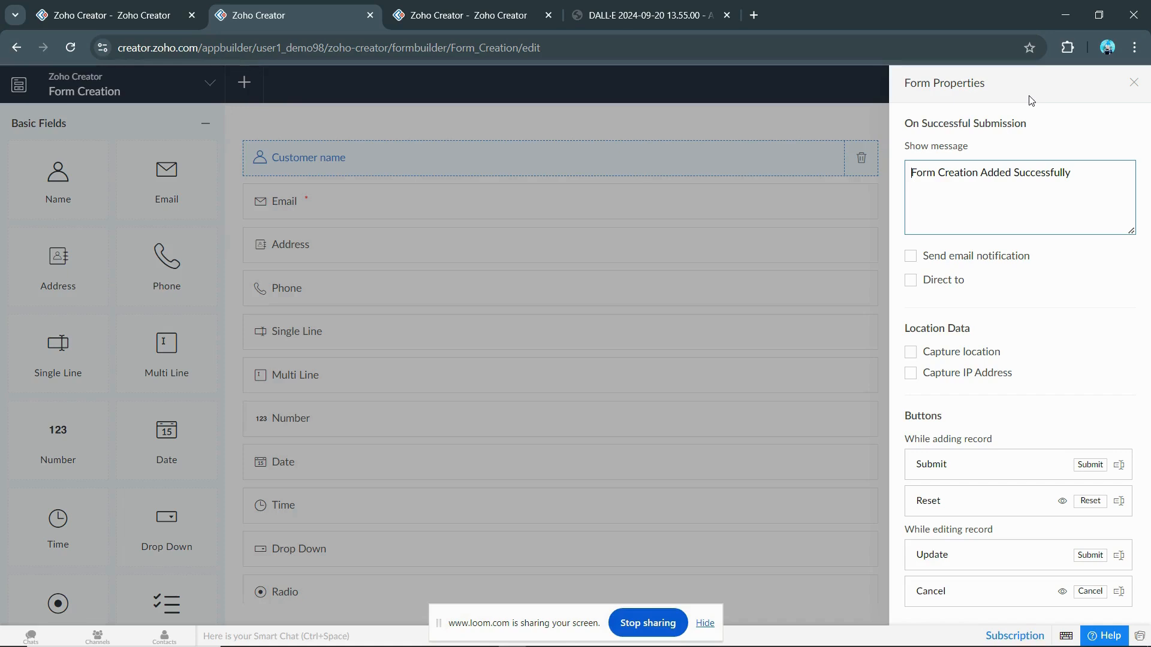
Step: Change the success message to 'User data was stored successfully' and go to the live records report
{"action": "triple_click", "coordinate": [973, 172]}
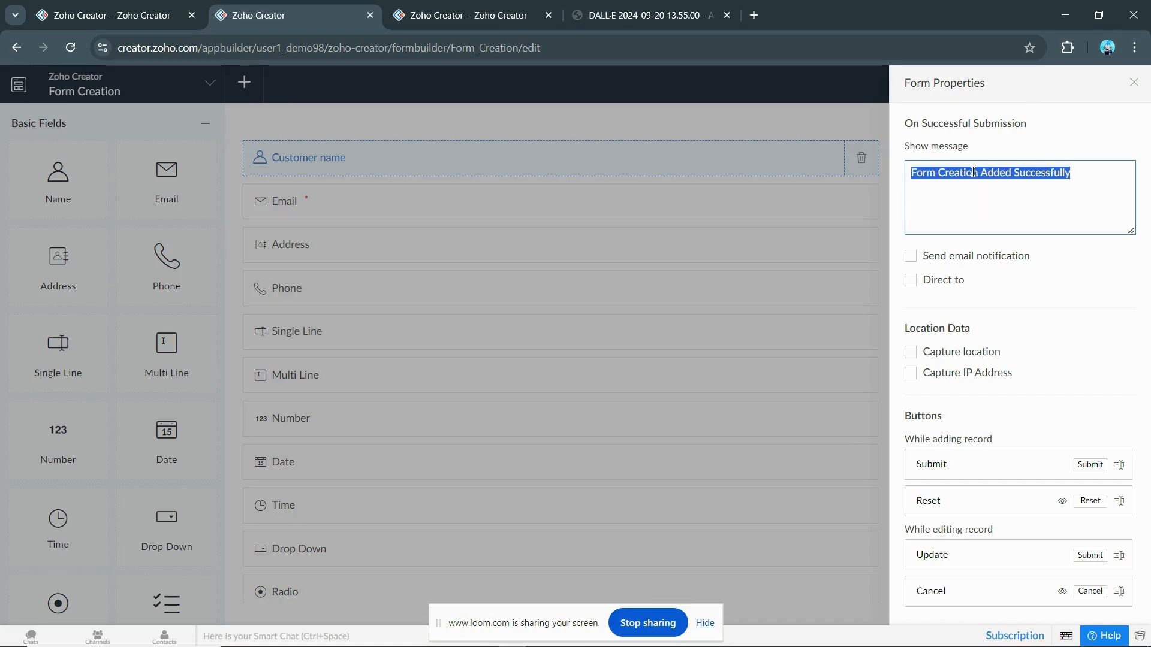
{"action": "key", "text": "BackSpace"}
{"action": "type", "text": "Use"}
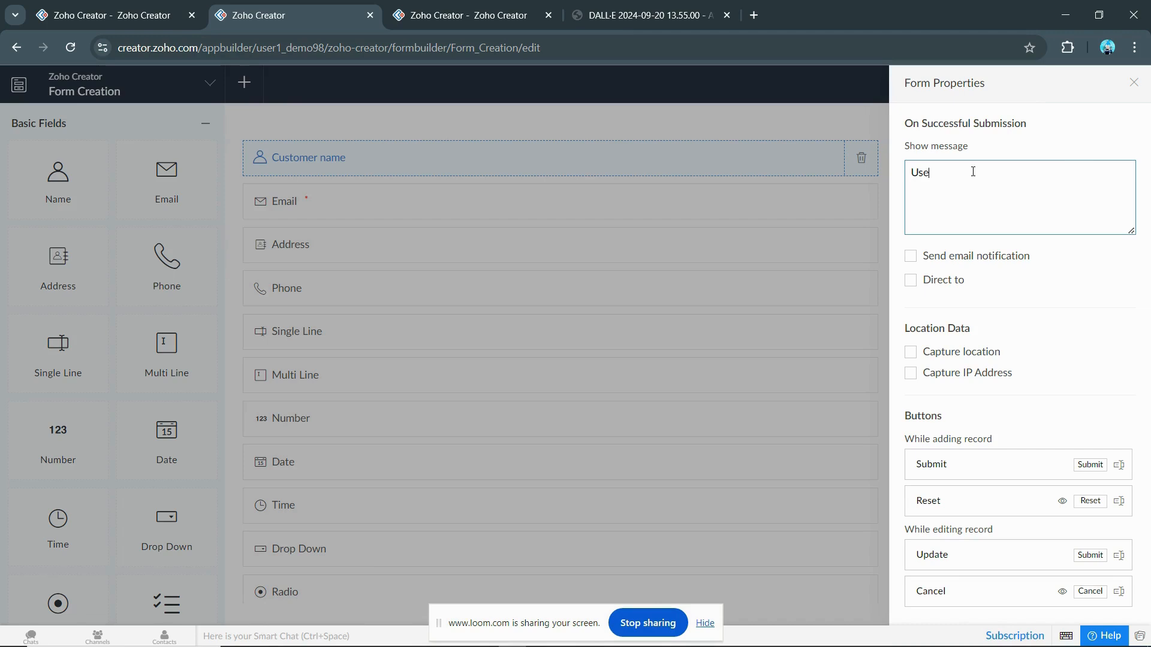
{"action": "type", "text": "r data was sty"}
{"action": "type", "text": "red succeesfully"}
{"action": "double_click", "coordinate": [1040, 176]}
{"action": "type", "text": "successf"}
{"action": "left_click", "coordinate": [1068, 282]}
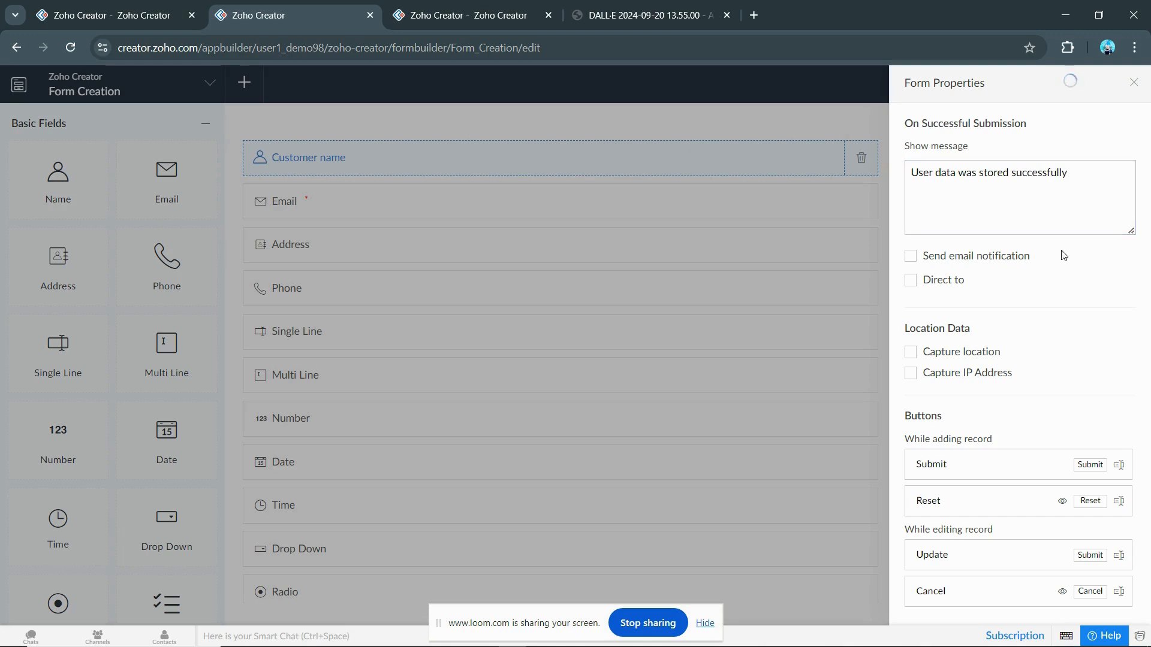
{"action": "left_click", "coordinate": [174, 14]}
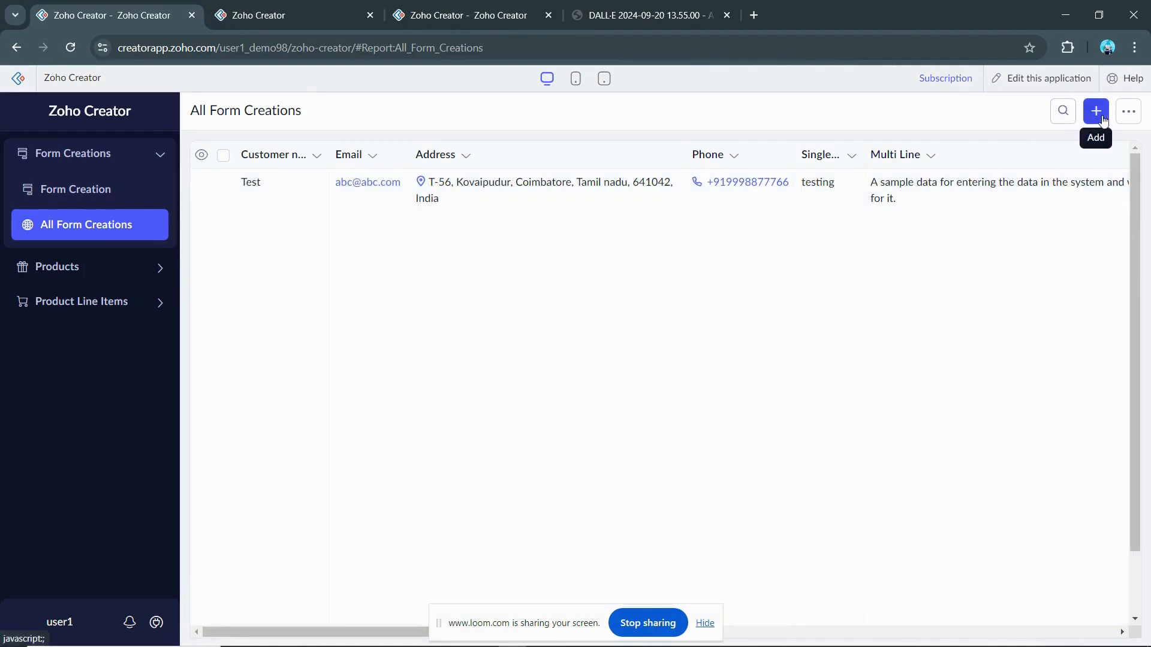
Step: Add a new record and try submitting it, dismissing the invalid-entries warning
{"action": "left_click", "coordinate": [1103, 122]}
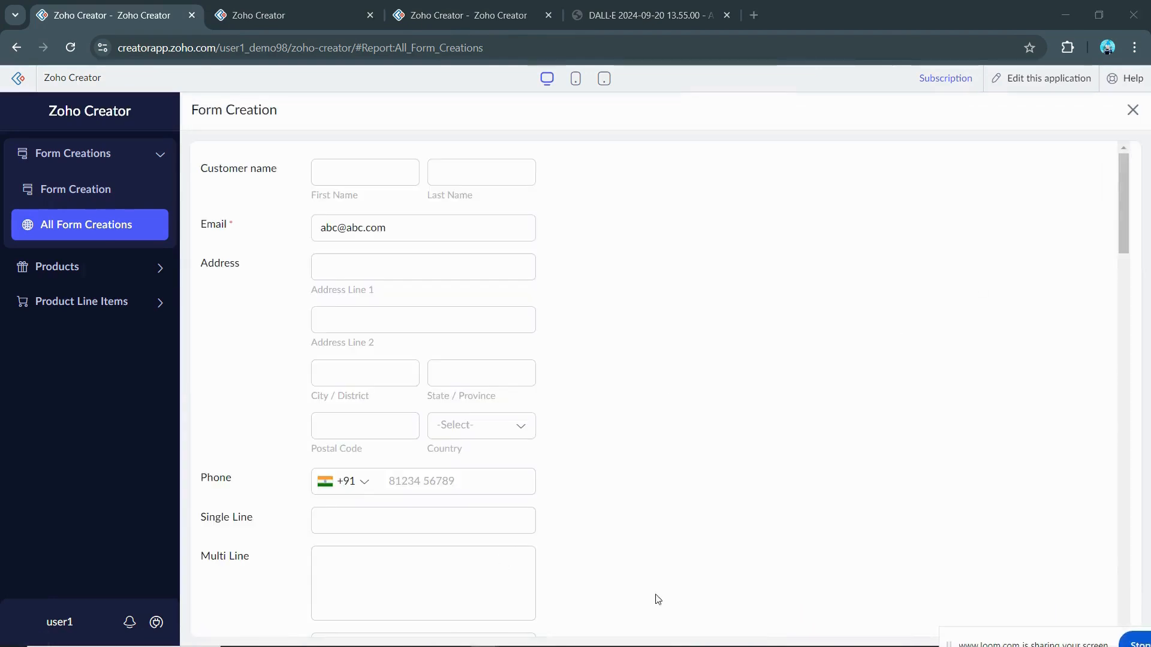
{"action": "scroll", "coordinate": [657, 599], "scroll_direction": "down", "scroll_amount": 20}
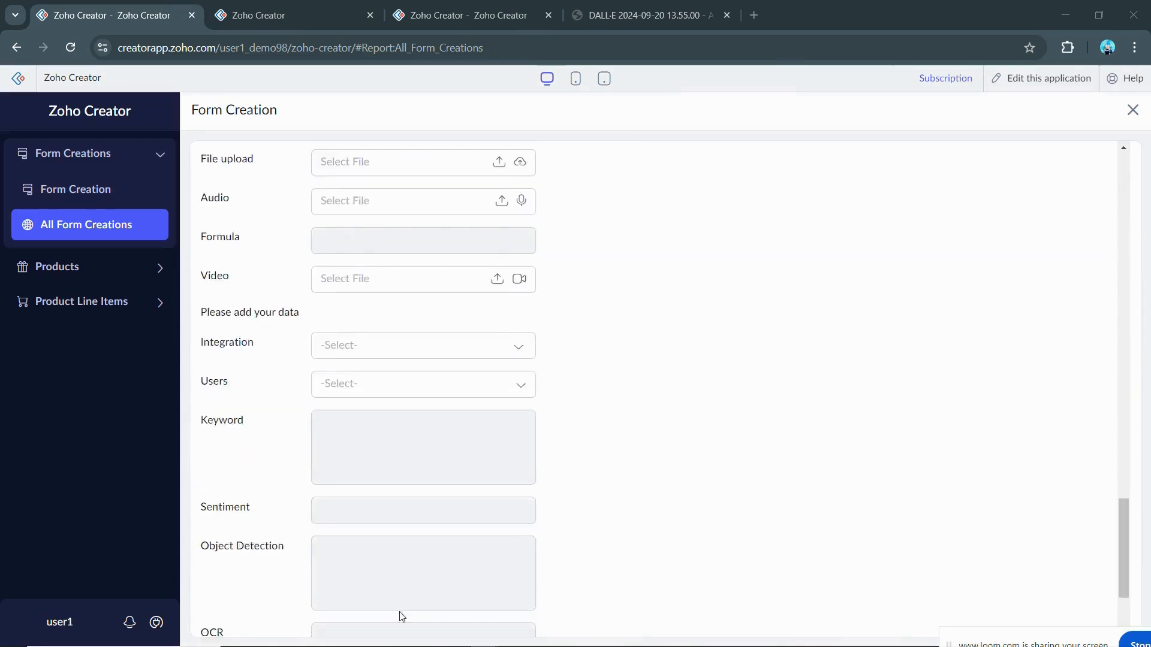
{"action": "scroll", "coordinate": [402, 617], "scroll_direction": "down", "scroll_amount": 3}
{"action": "left_click", "coordinate": [349, 612]}
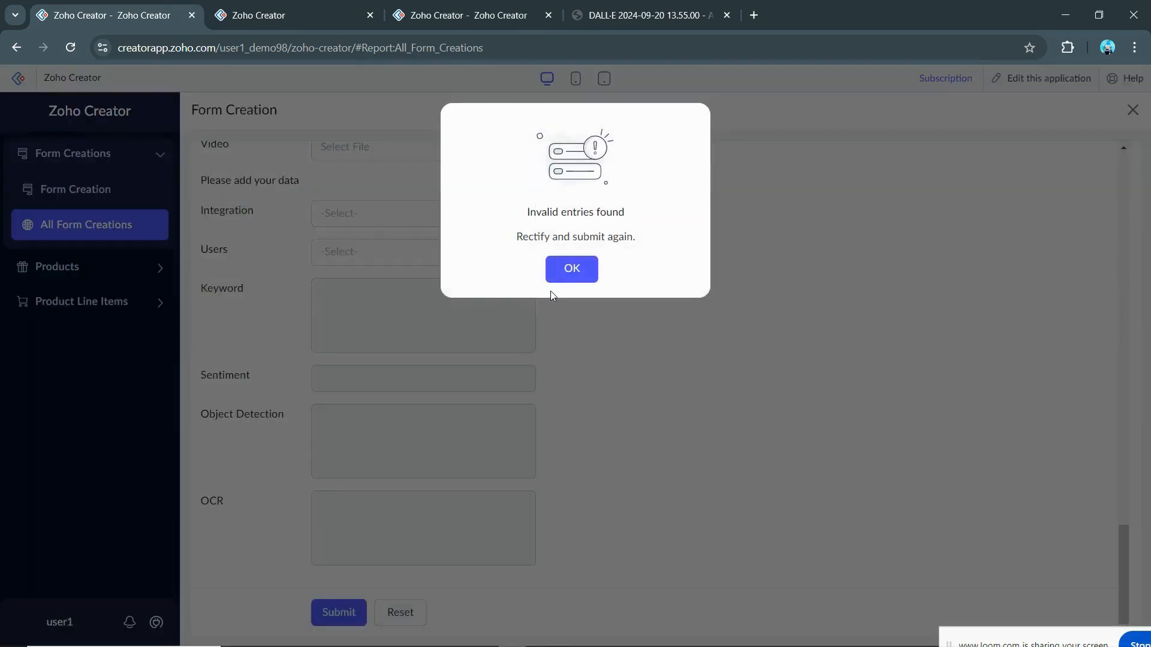
{"action": "left_click", "coordinate": [557, 277]}
Step: Make the email unique by adding an 's' to its domain and resubmit the record
{"action": "left_click_drag", "start_coordinate": [387, 227], "coordinate": [353, 231]}
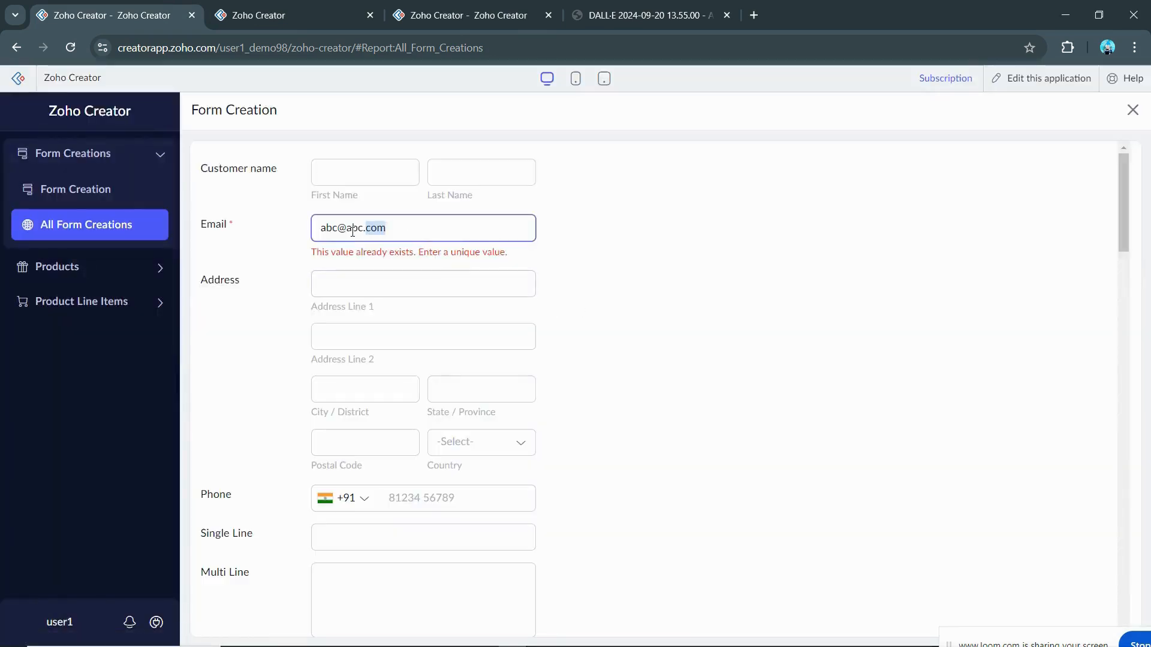
{"action": "left_click", "coordinate": [362, 231]}
{"action": "type", "text": "s"}
{"action": "scroll", "coordinate": [414, 359], "scroll_direction": "down", "scroll_amount": 18}
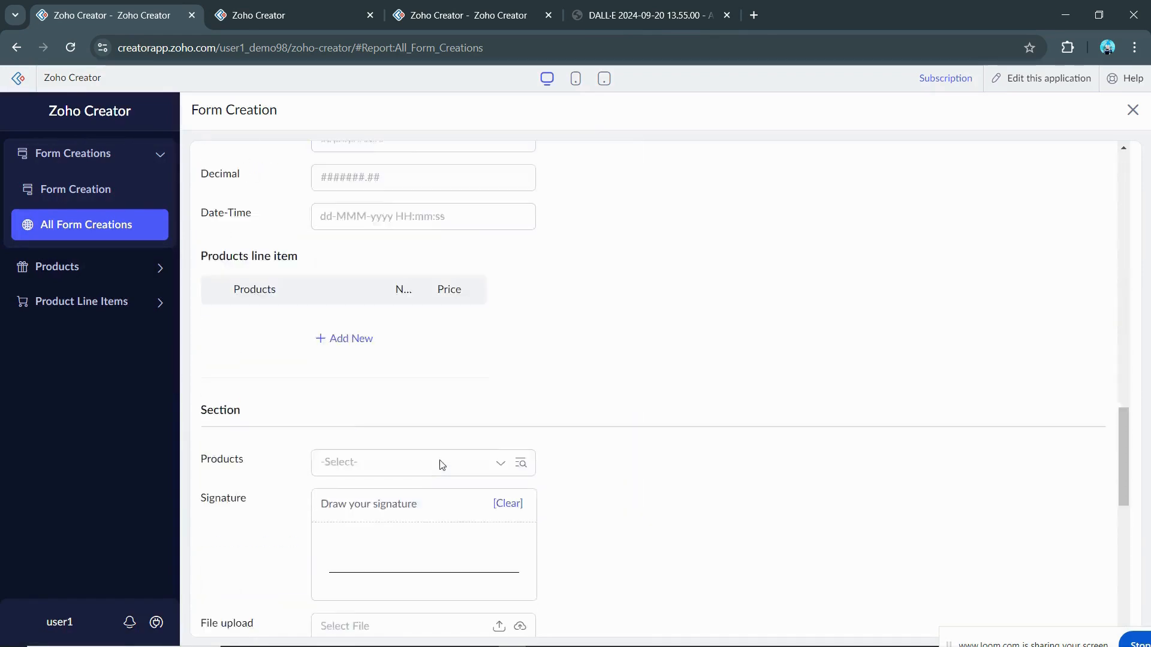
{"action": "scroll", "coordinate": [442, 465], "scroll_direction": "down", "scroll_amount": 10}
{"action": "left_click", "coordinate": [337, 613]}
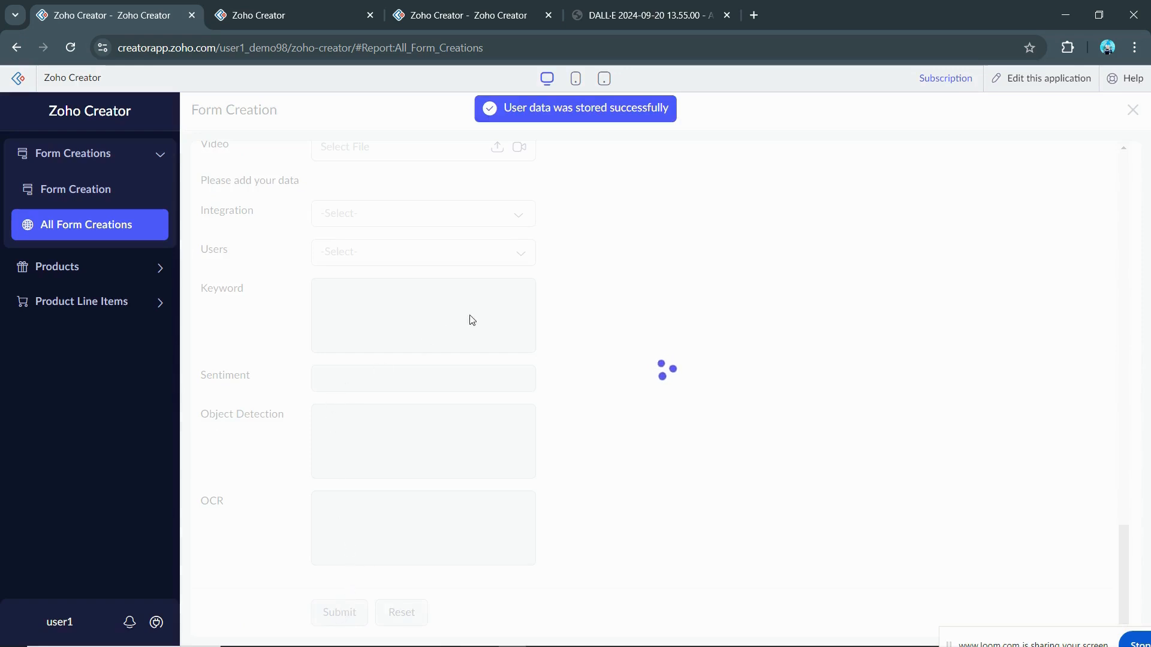
Step: Back in the builder, enable email notification on submission, keeping Template 1 and HTML content
{"action": "left_click", "coordinate": [255, 5]}
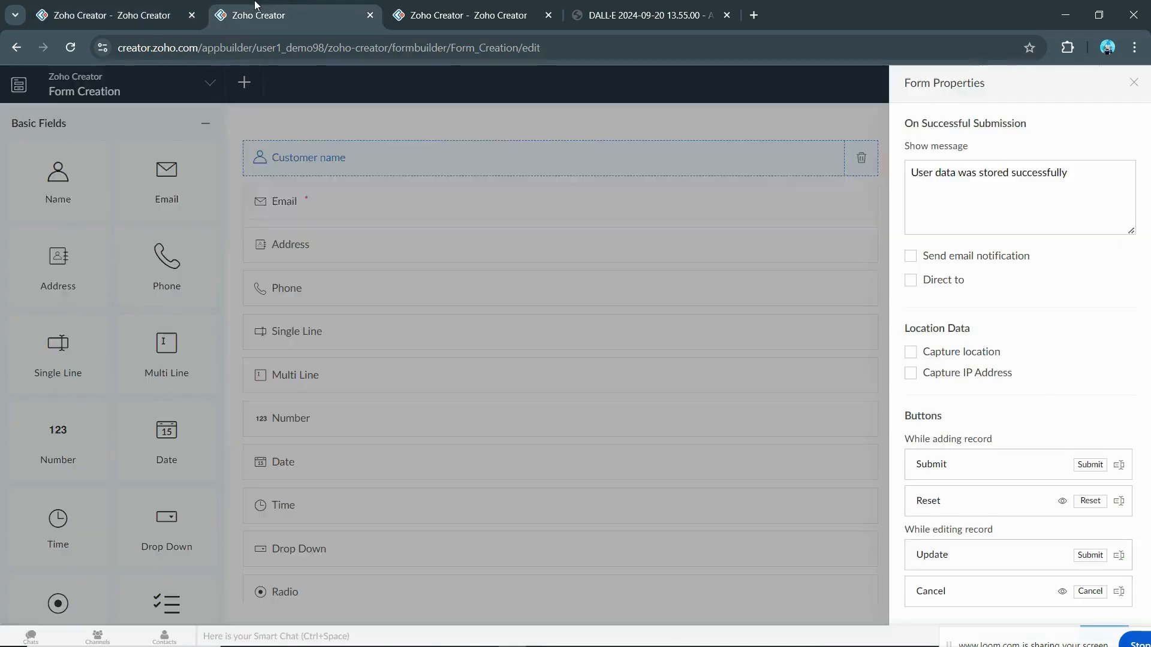
{"action": "left_click", "coordinate": [1106, 225]}
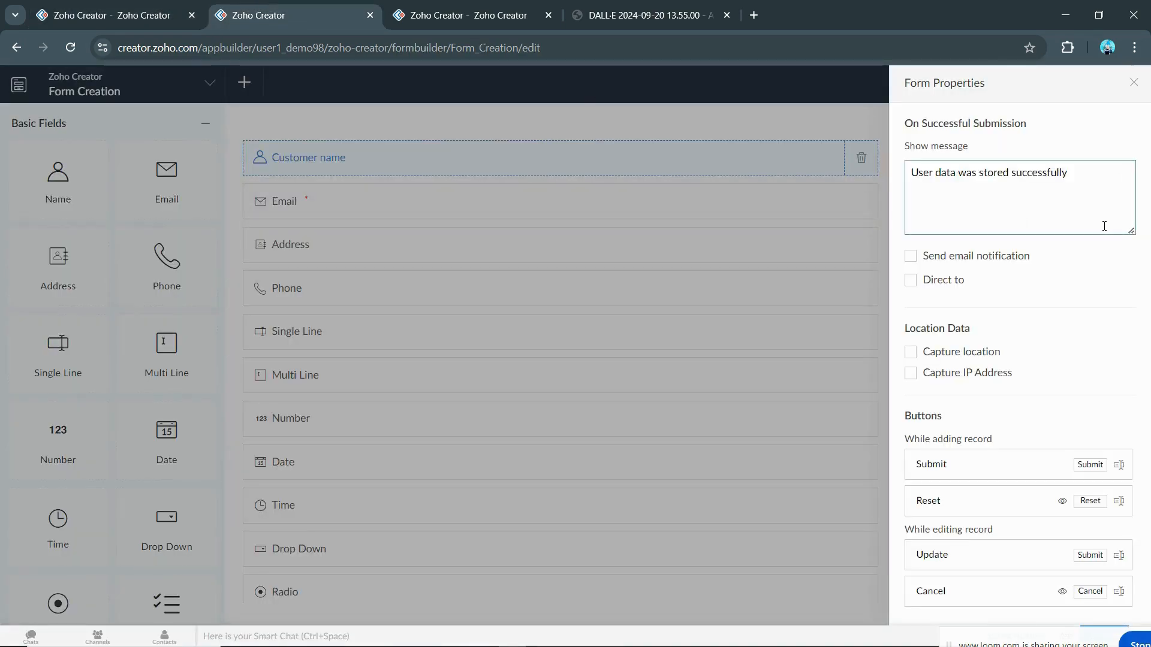
{"action": "left_click", "coordinate": [1096, 256]}
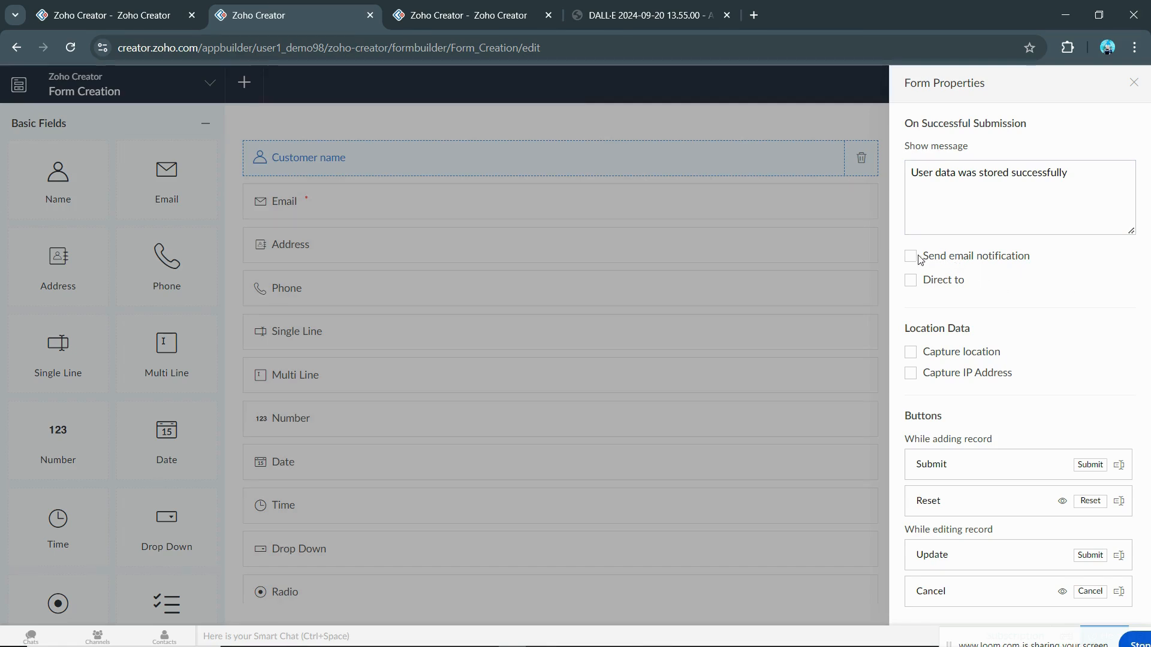
{"action": "left_click", "coordinate": [911, 257]}
{"action": "left_click", "coordinate": [1048, 258]}
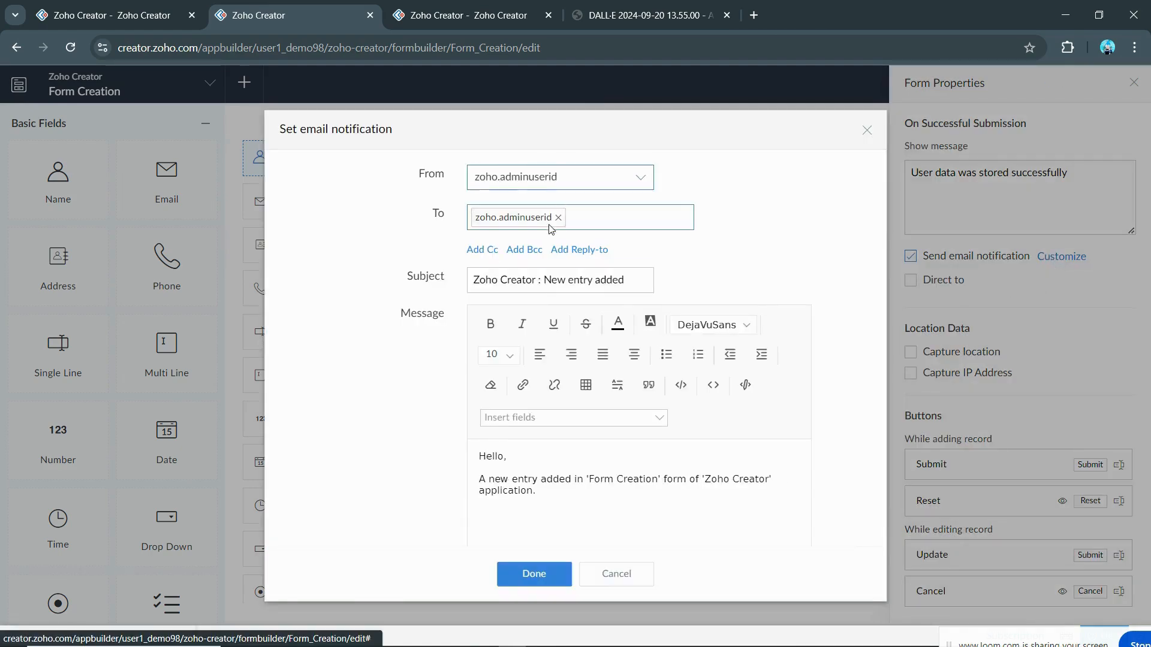
{"action": "scroll", "coordinate": [581, 322], "scroll_direction": "down", "scroll_amount": 3}
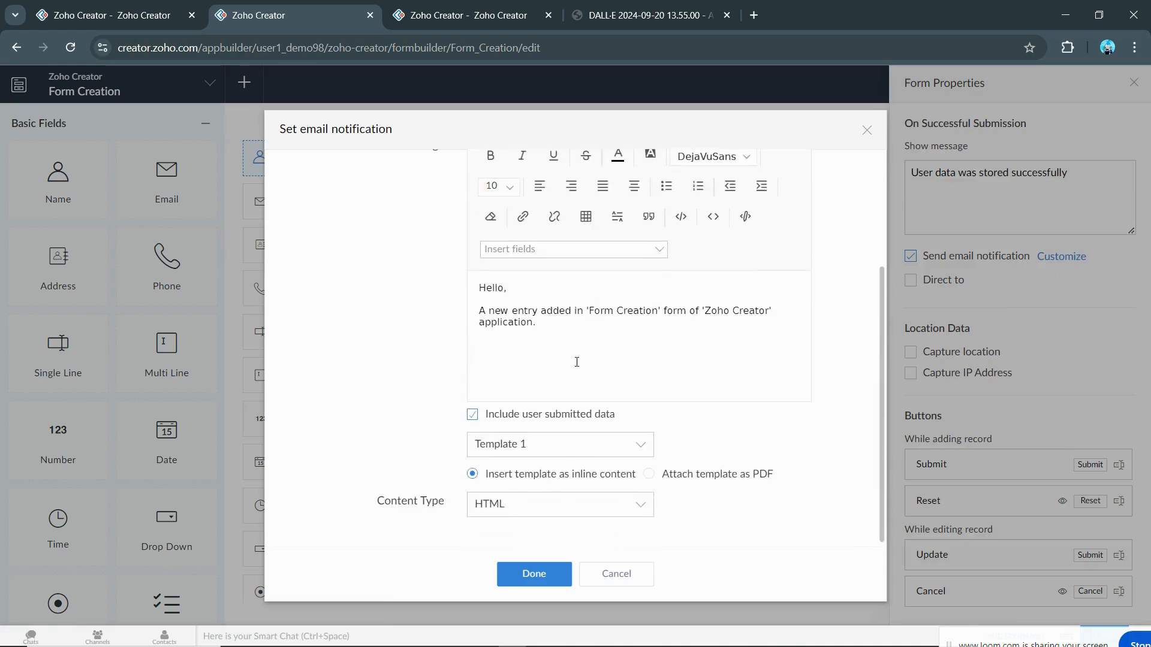
{"action": "left_click", "coordinate": [571, 451]}
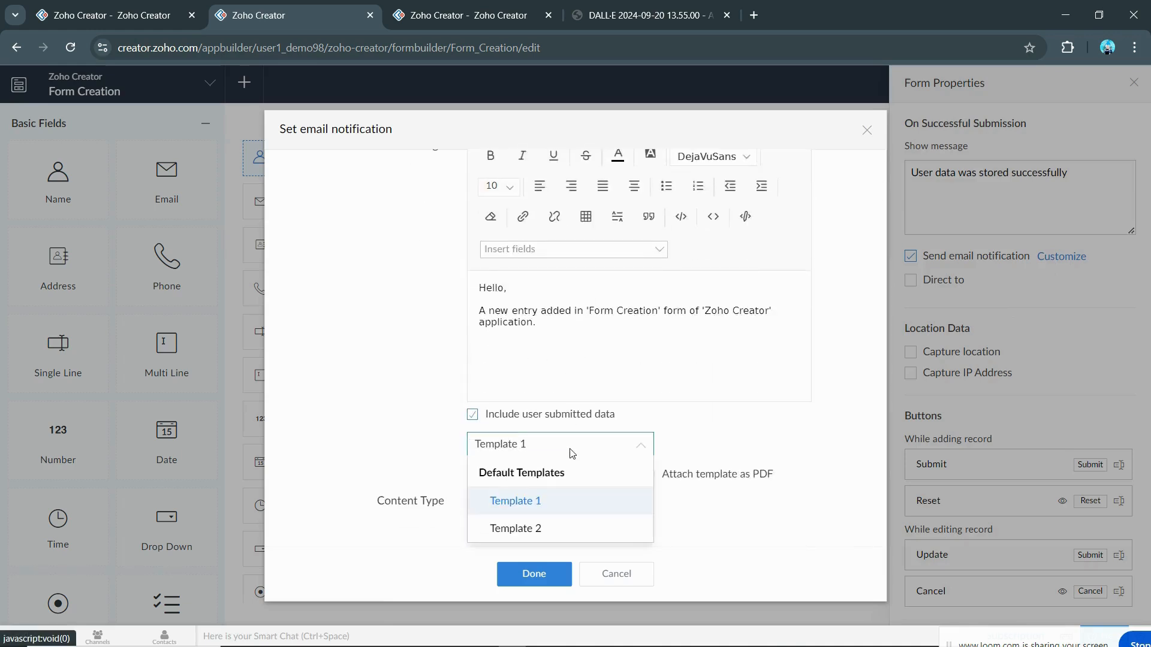
{"action": "left_click", "coordinate": [640, 446]}
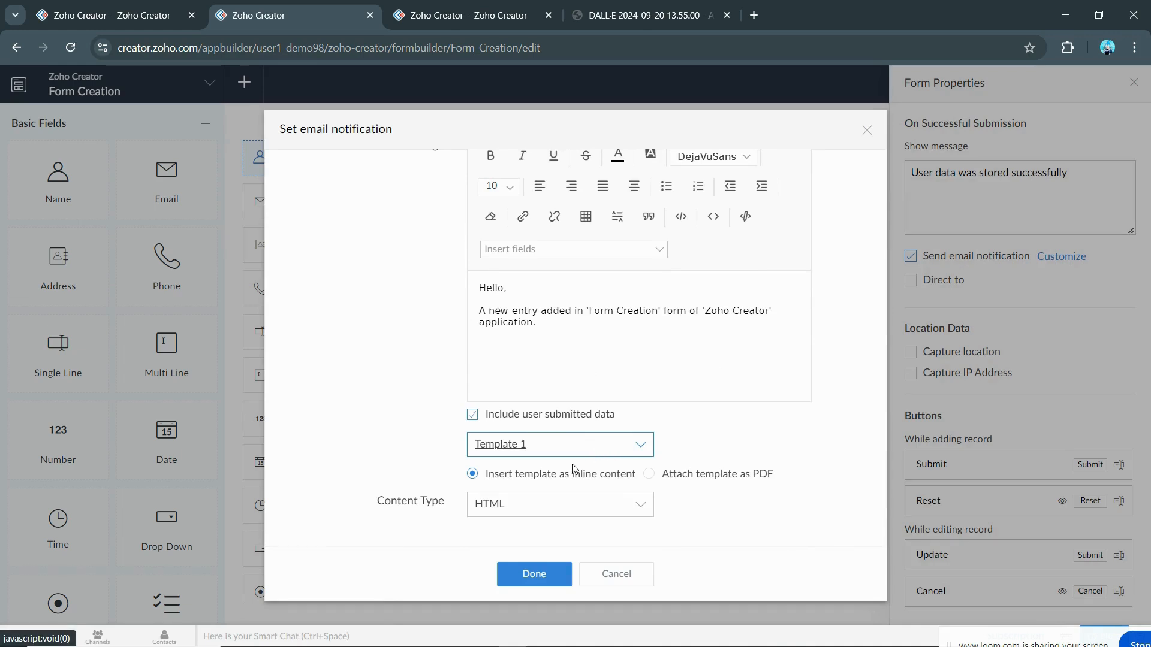
{"action": "left_click", "coordinate": [554, 504]}
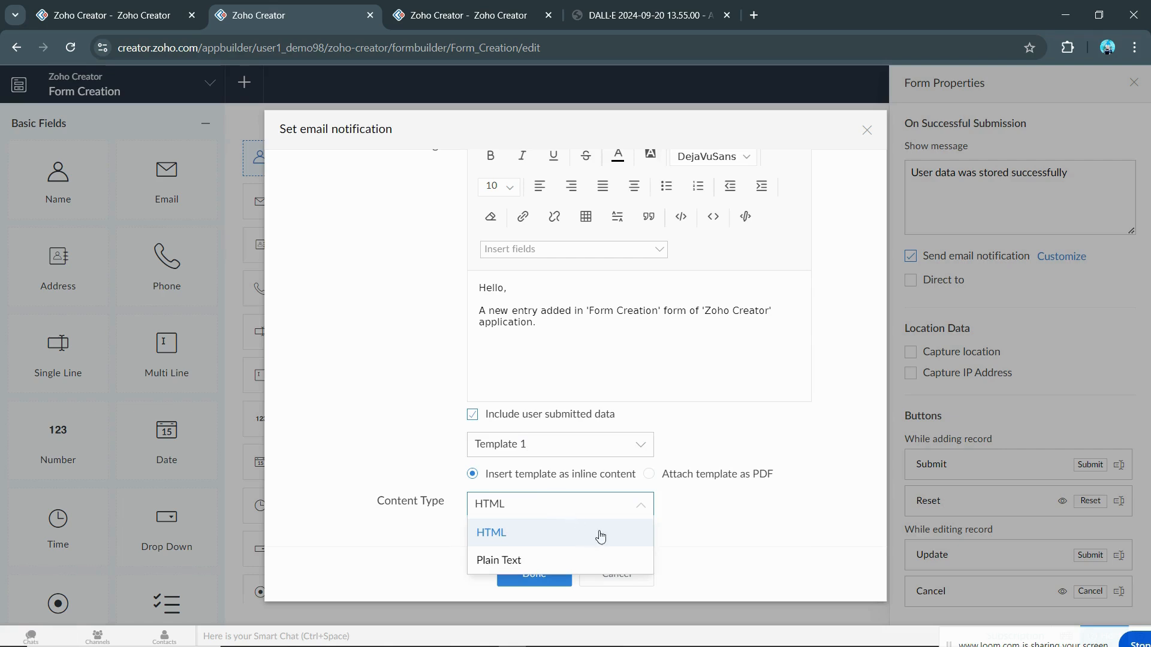
{"action": "left_click", "coordinate": [699, 523]}
Step: Try inserting the First Name field at the end of the message, then undo it
{"action": "scroll", "coordinate": [714, 494], "scroll_direction": "up", "scroll_amount": 2}
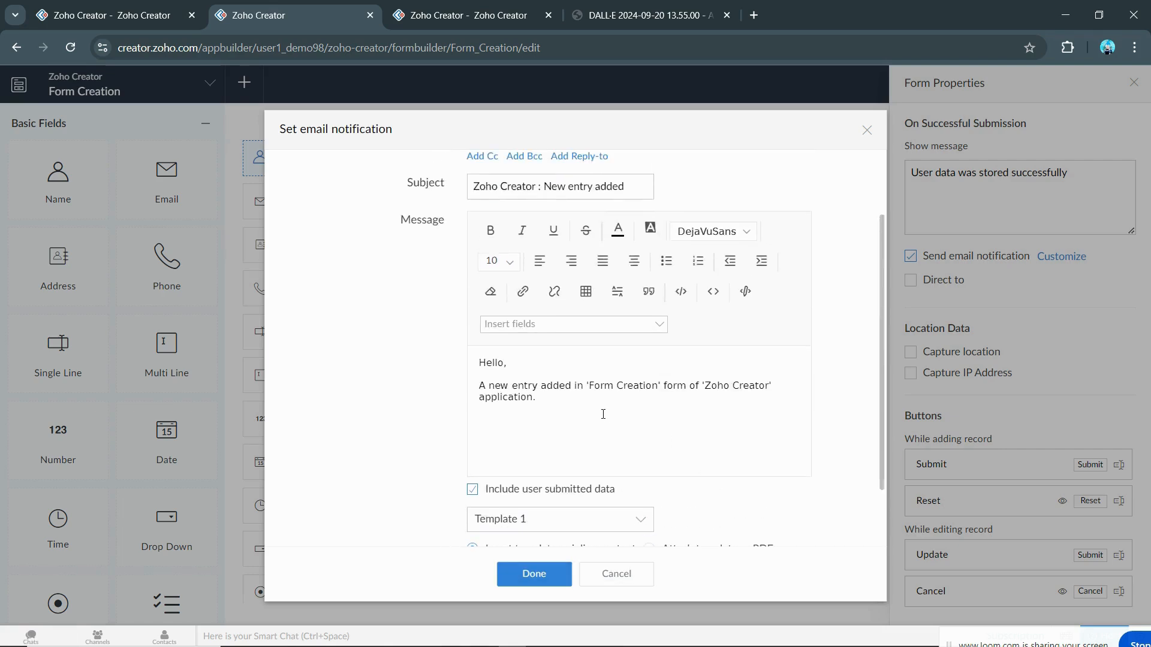
{"action": "left_click_drag", "start_coordinate": [481, 386], "coordinate": [548, 405]}
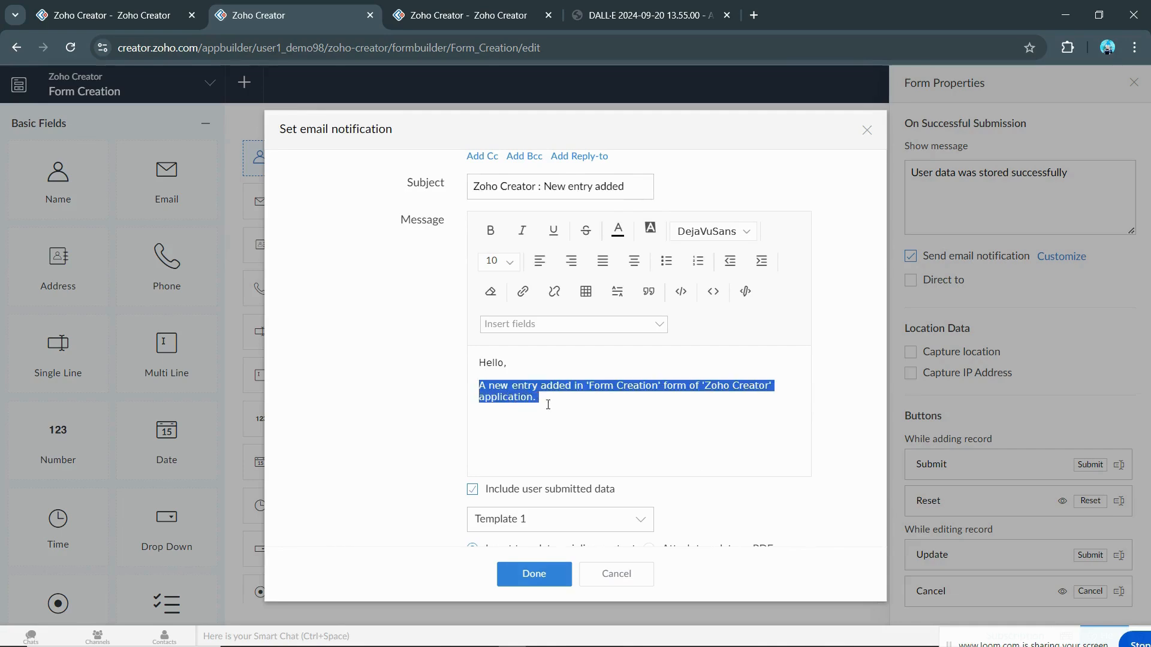
{"action": "left_click", "coordinate": [552, 405]}
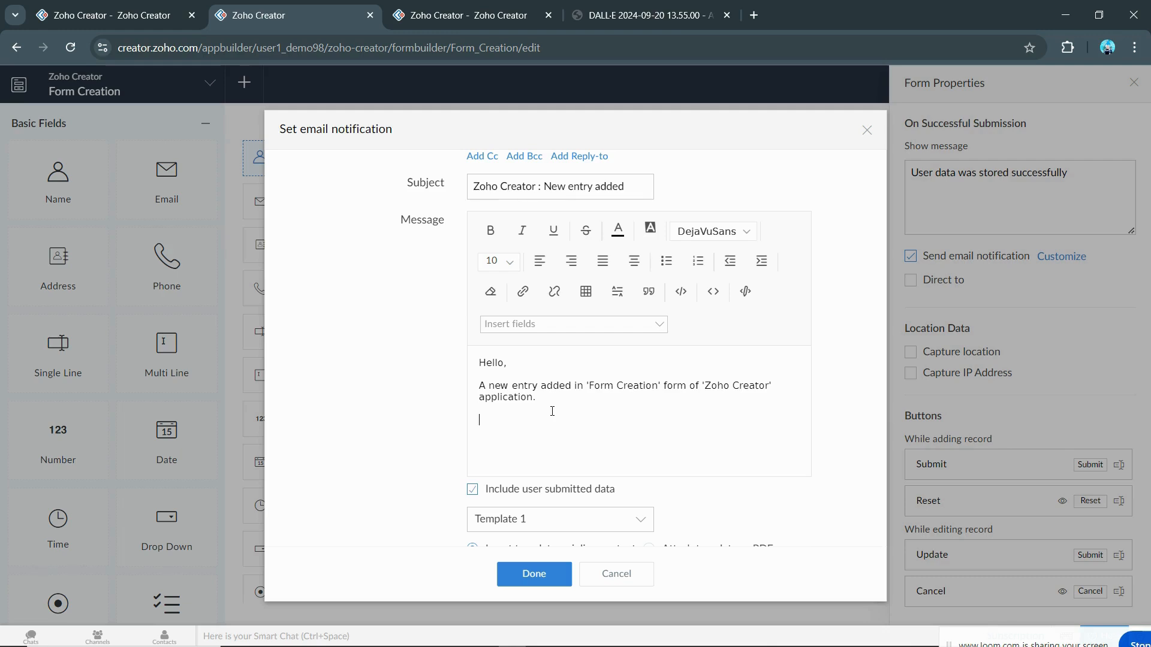
{"action": "left_click", "coordinate": [534, 327]}
{"action": "scroll", "coordinate": [545, 417], "scroll_direction": "down", "scroll_amount": 4}
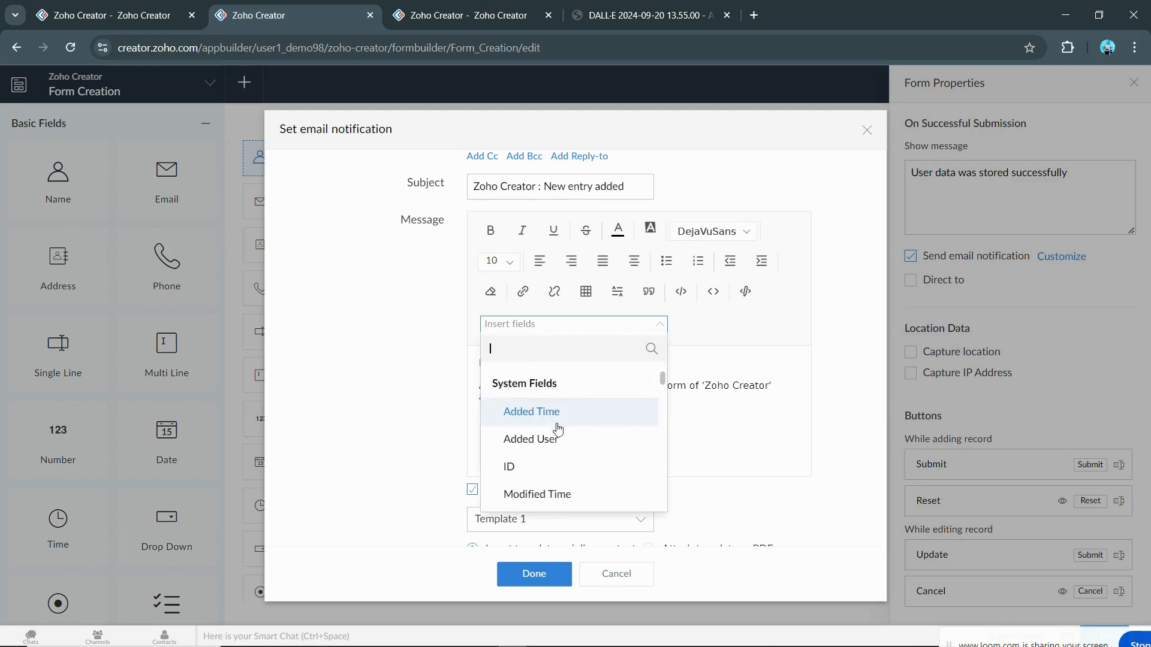
{"action": "scroll", "coordinate": [564, 443], "scroll_direction": "down", "scroll_amount": 5}
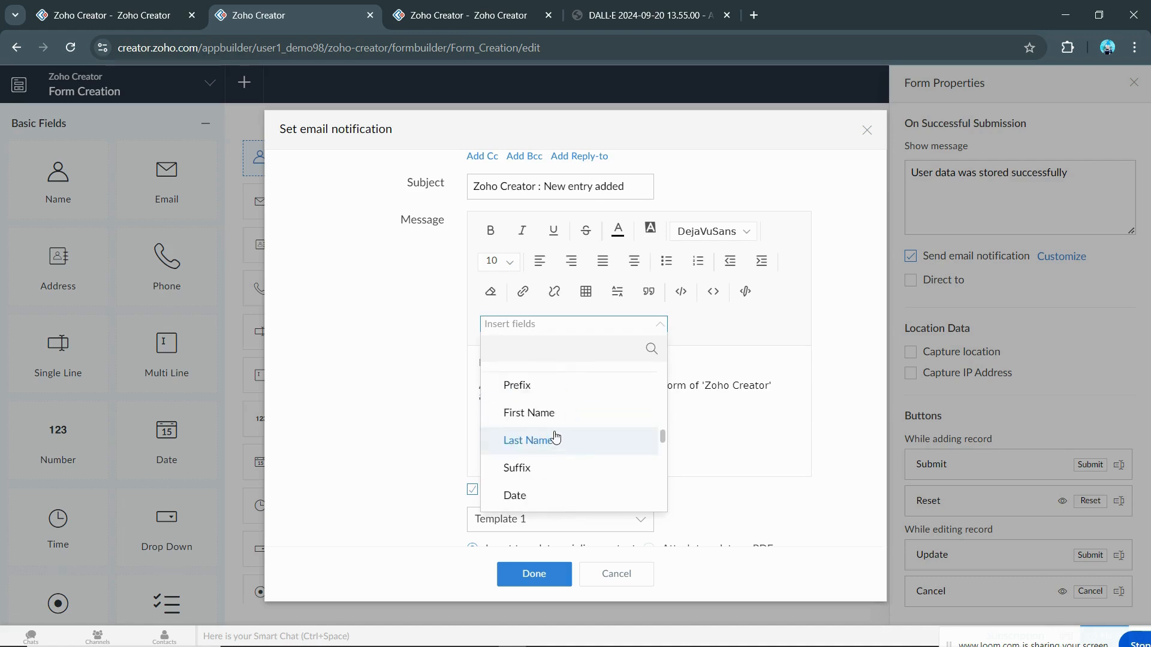
{"action": "scroll", "coordinate": [554, 437], "scroll_direction": "up", "scroll_amount": 1}
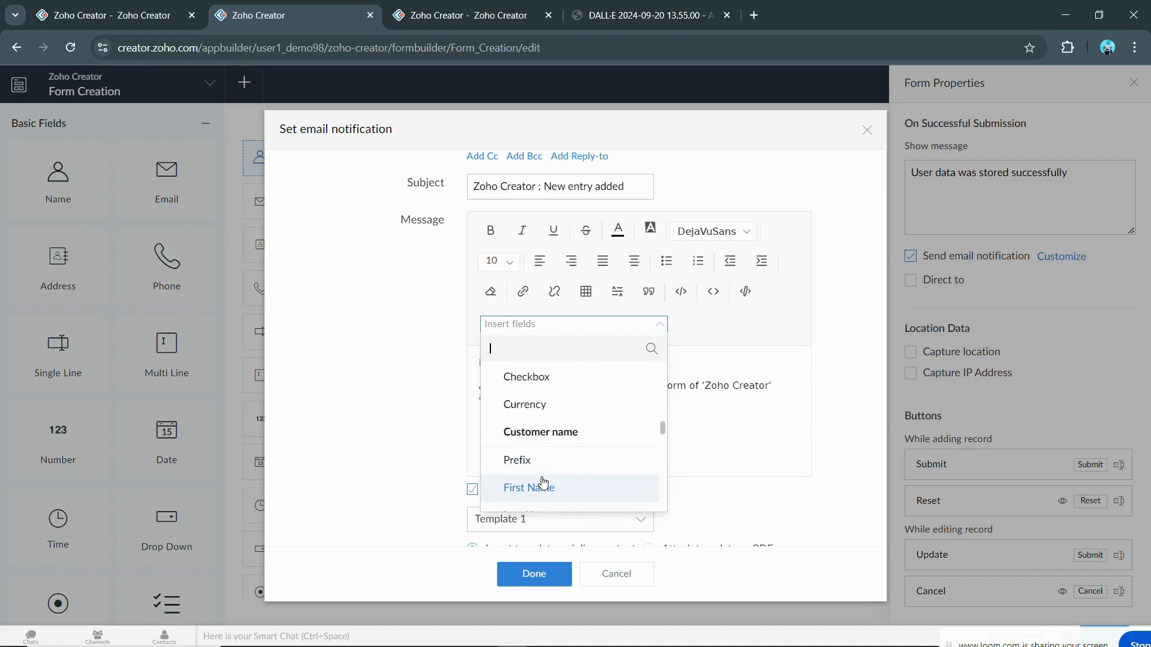
{"action": "left_click", "coordinate": [523, 486]}
{"action": "key", "text": "Return"}
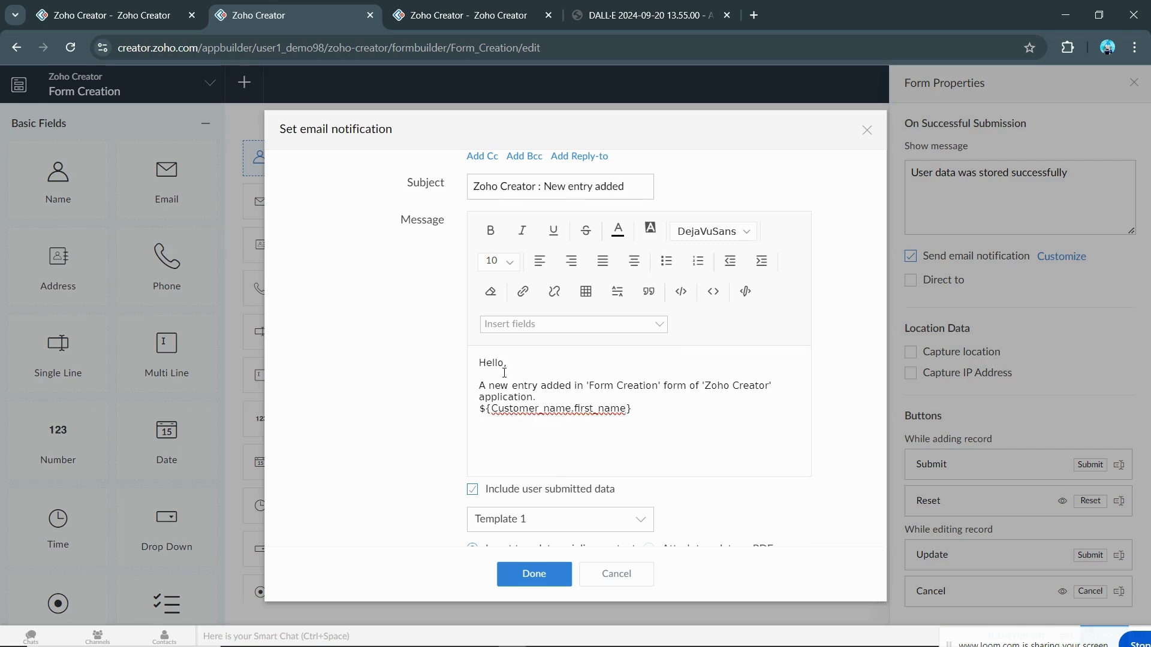
{"action": "key", "text": "ctrl+z"}
Step: Insert the First Name field right after 'Hello' in the message and close the settings
{"action": "left_click", "coordinate": [507, 364]}
{"action": "left_click", "coordinate": [521, 325]}
{"action": "scroll", "coordinate": [544, 467], "scroll_direction": "down", "scroll_amount": 1}
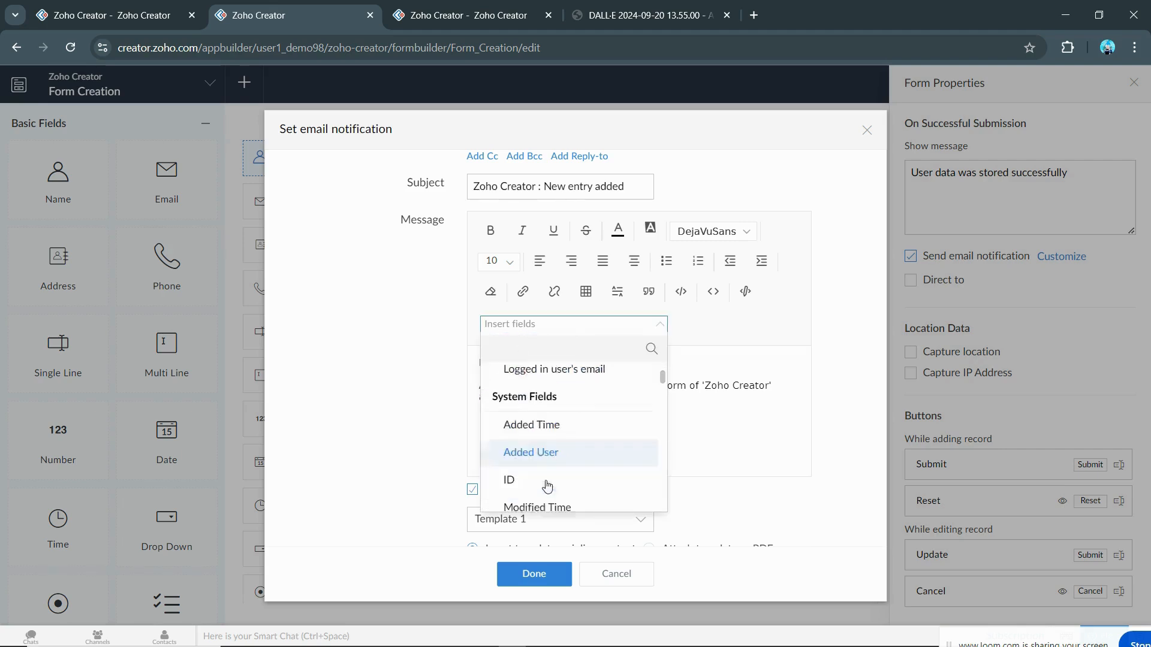
{"action": "scroll", "coordinate": [546, 474], "scroll_direction": "up", "scroll_amount": 8}
{"action": "scroll", "coordinate": [542, 449], "scroll_direction": "down", "scroll_amount": 5}
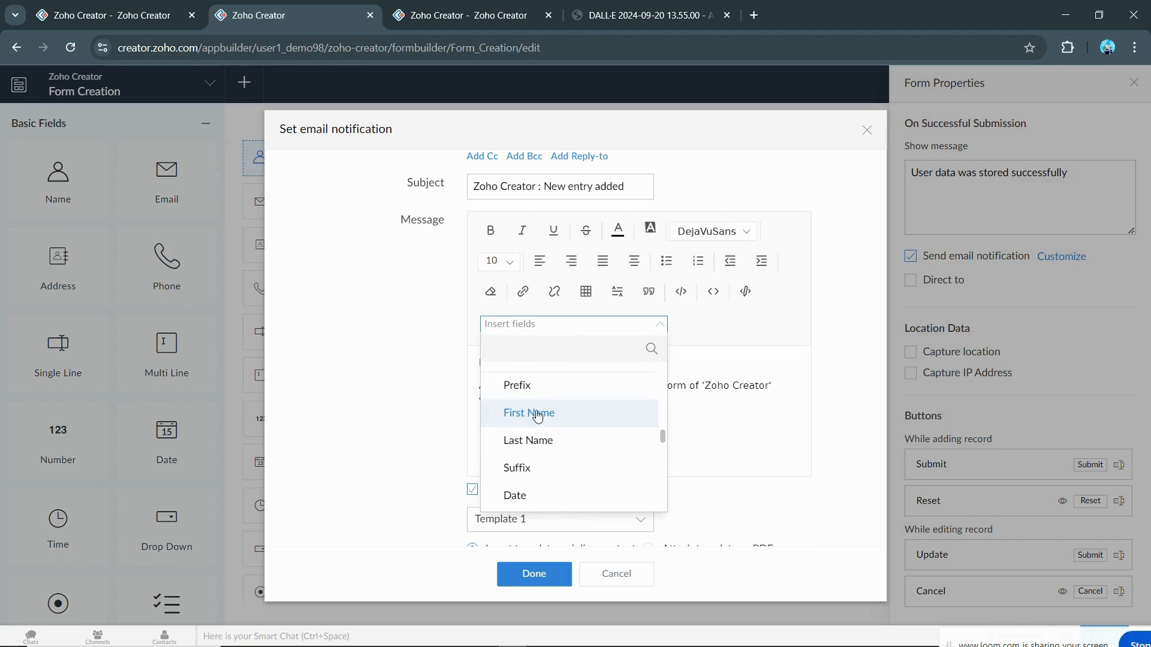
{"action": "left_click", "coordinate": [530, 413]}
{"action": "left_click_drag", "start_coordinate": [507, 363], "coordinate": [659, 362]}
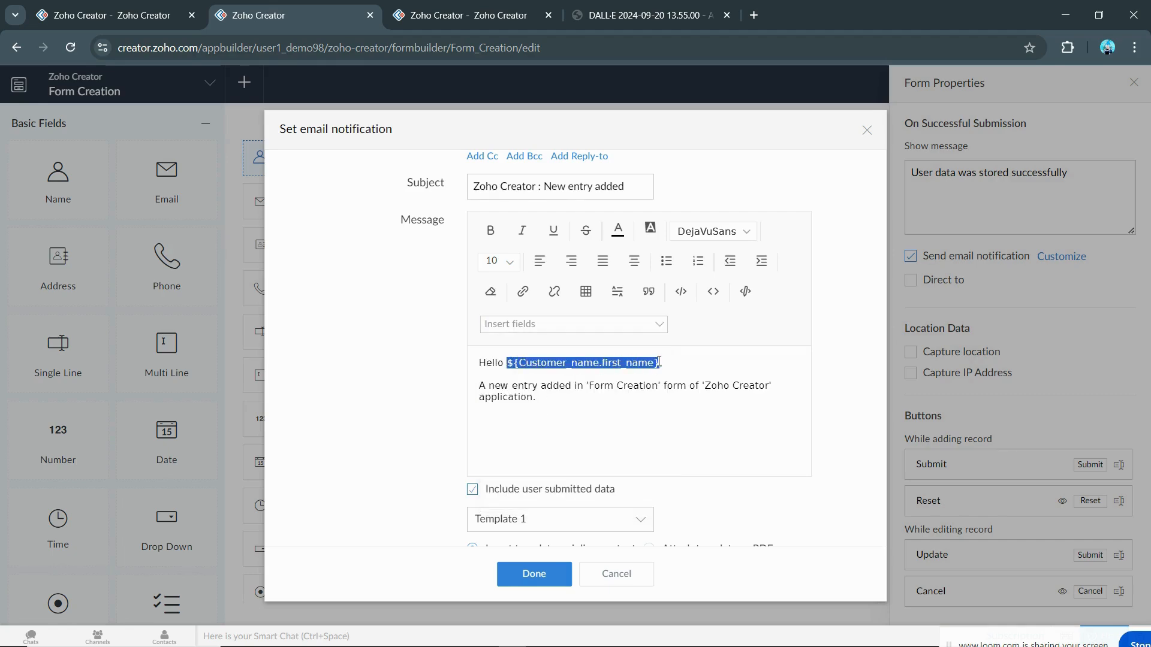
{"action": "scroll", "coordinate": [641, 427], "scroll_direction": "up", "scroll_amount": 2}
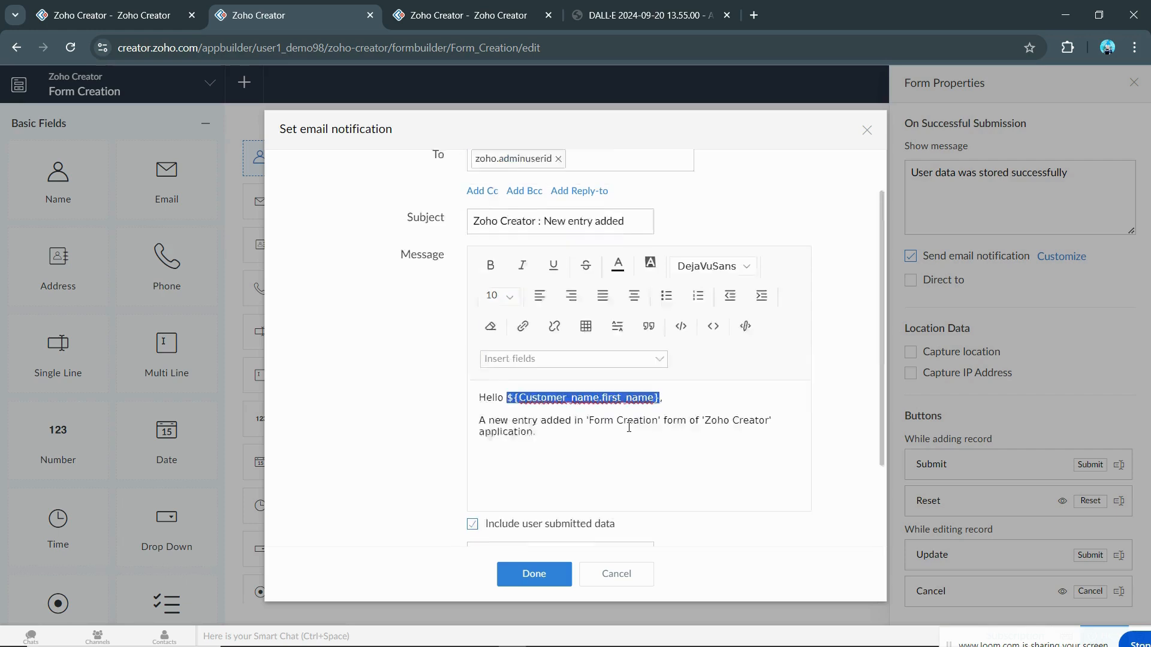
{"action": "scroll", "coordinate": [630, 432], "scroll_direction": "down", "scroll_amount": 3}
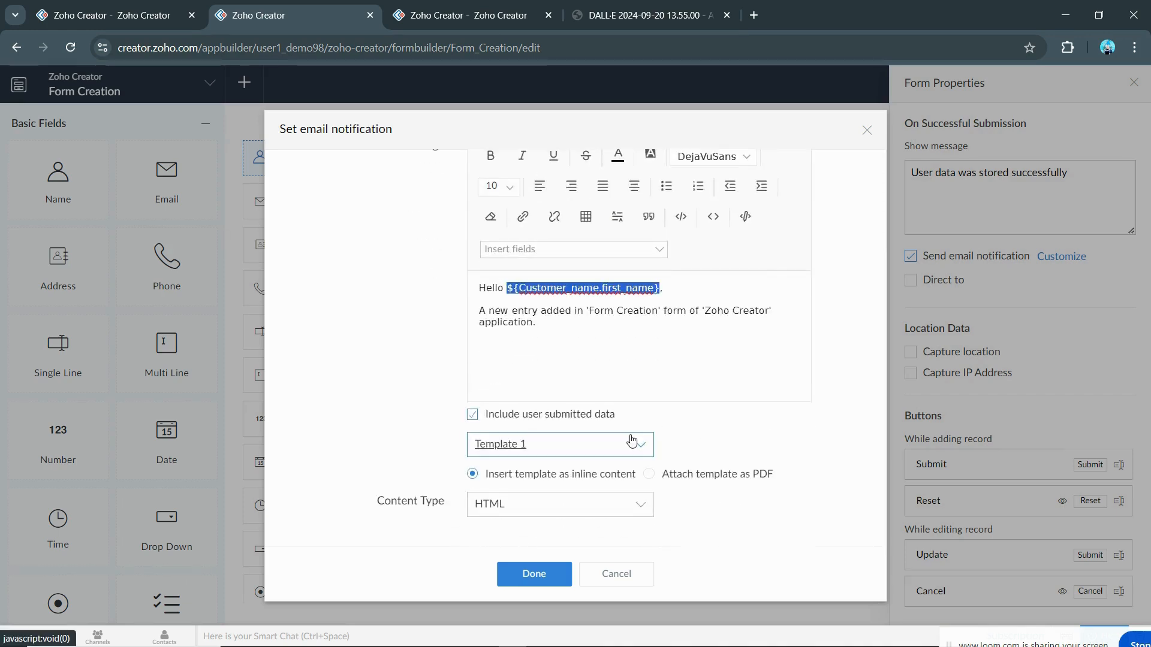
{"action": "scroll", "coordinate": [632, 441], "scroll_direction": "up", "scroll_amount": 3}
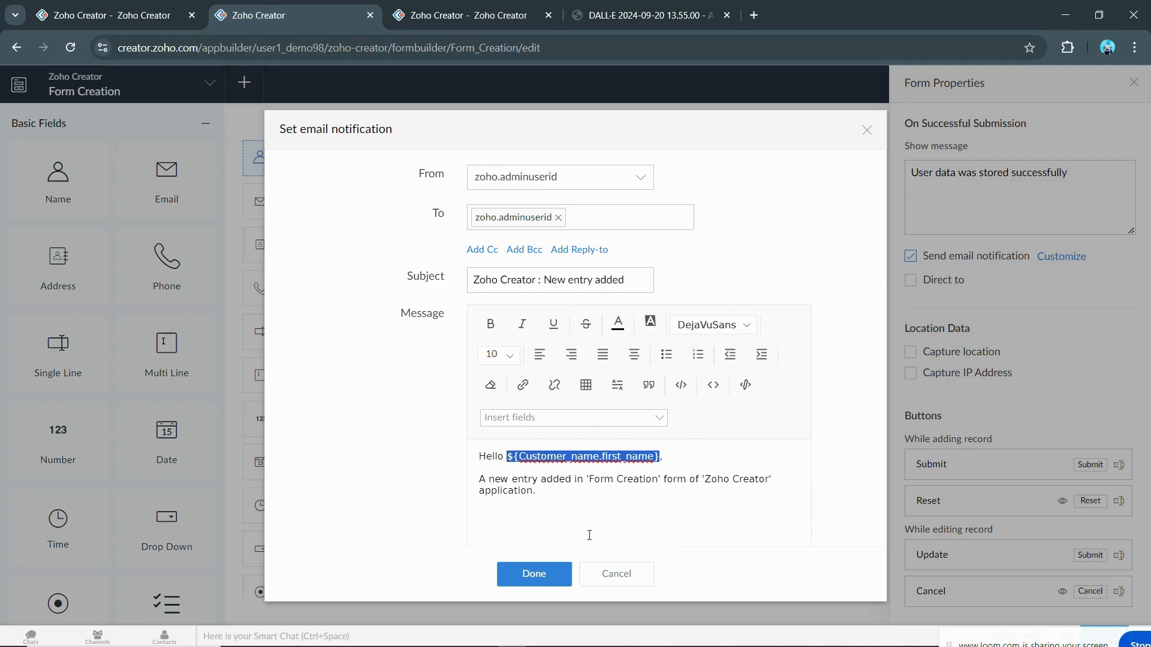
{"action": "left_click", "coordinate": [595, 576]}
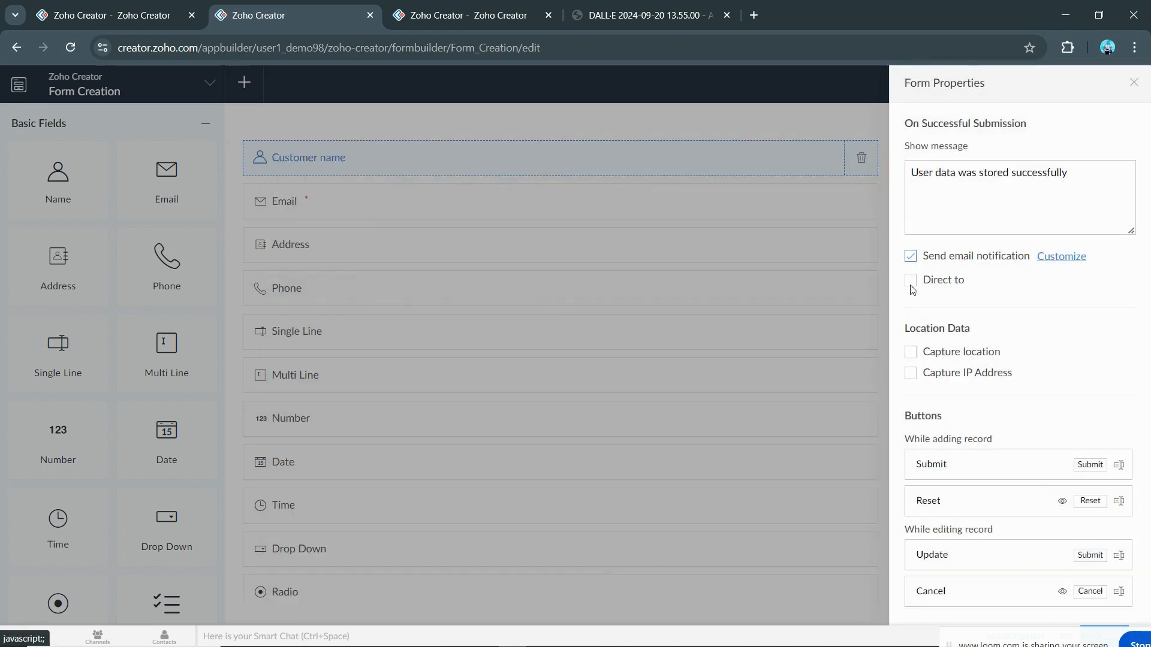
Step: Enable redirect after submission with Form as the destination, leaving the target form unselected
{"action": "left_click", "coordinate": [910, 284]}
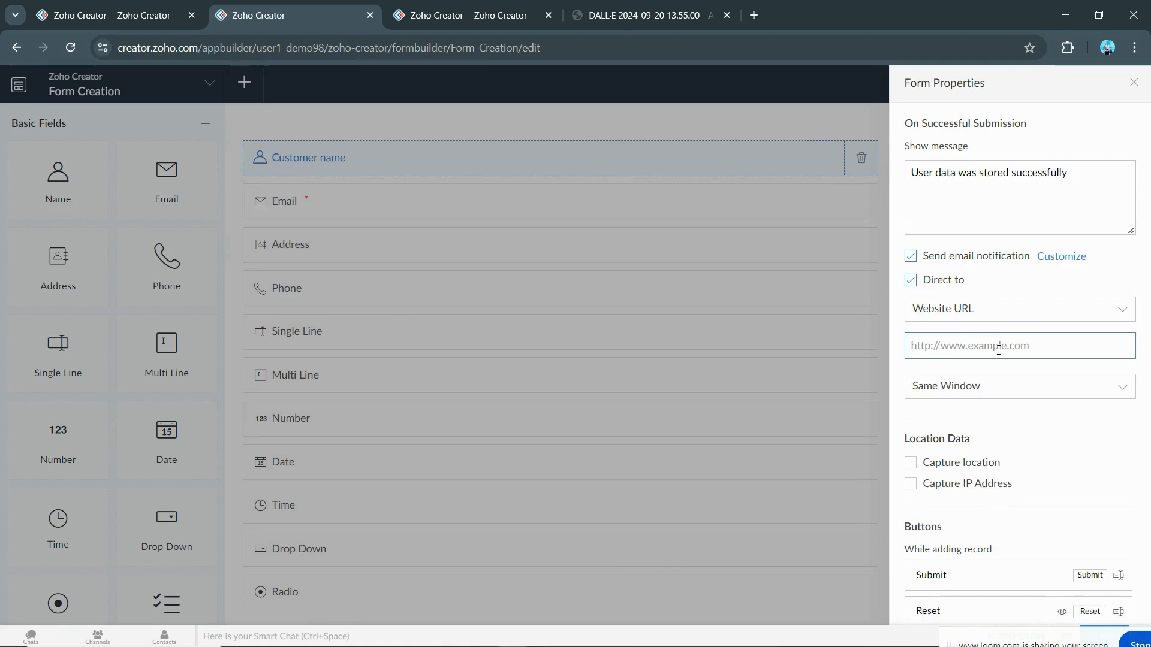
{"action": "left_click", "coordinate": [982, 317]}
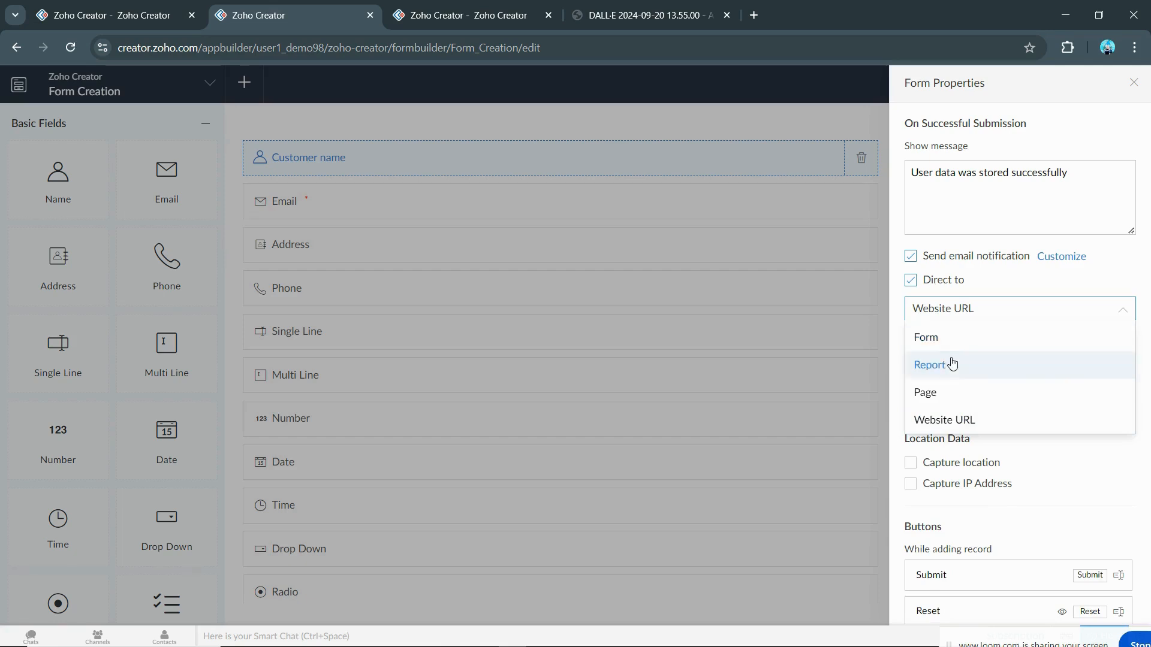
{"action": "left_click", "coordinate": [1059, 453]}
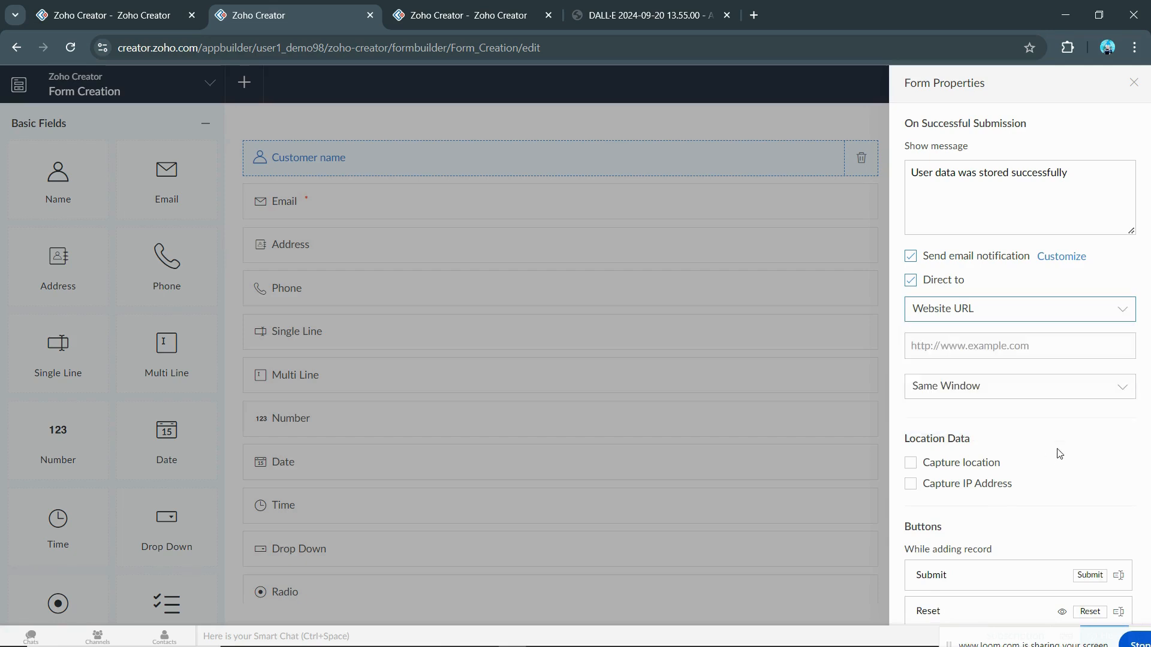
{"action": "left_click", "coordinate": [962, 308]}
{"action": "left_click", "coordinate": [960, 339]}
{"action": "left_click", "coordinate": [961, 353]}
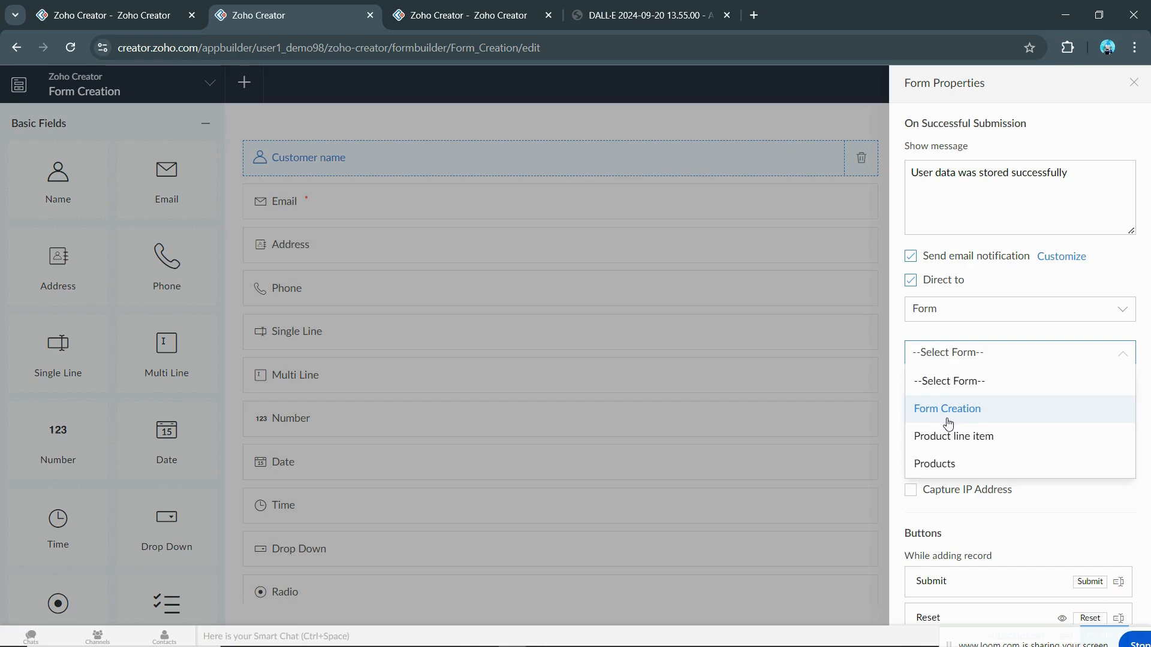
{"action": "left_click", "coordinate": [900, 387]}
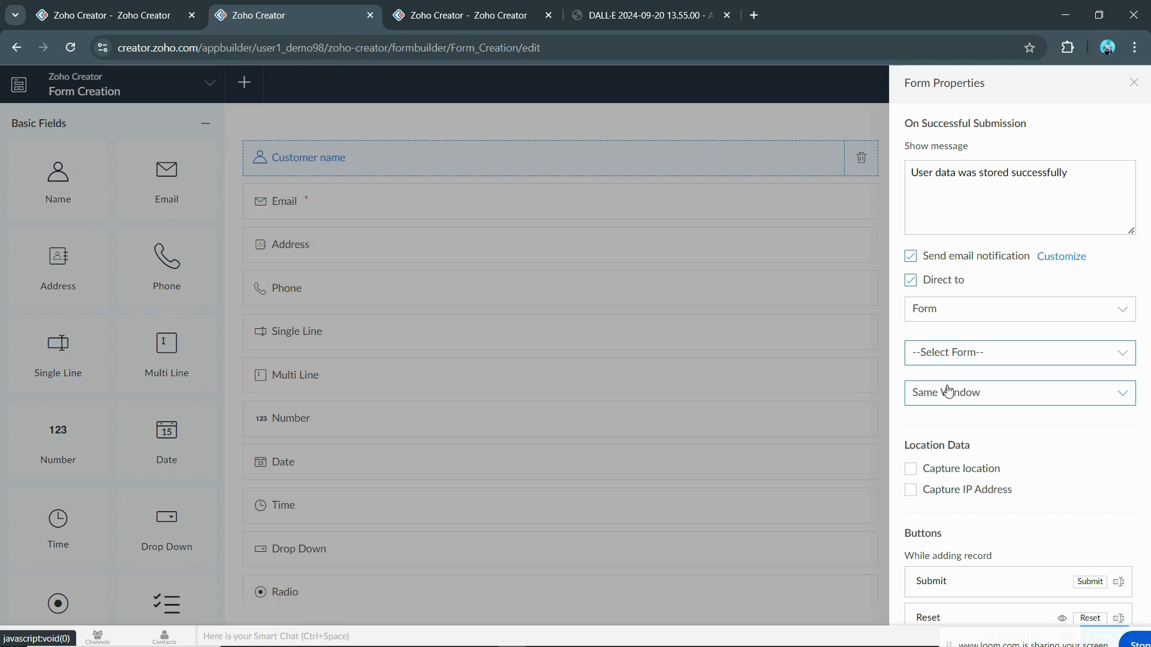
{"action": "scroll", "coordinate": [971, 387], "scroll_direction": "down", "scroll_amount": 2}
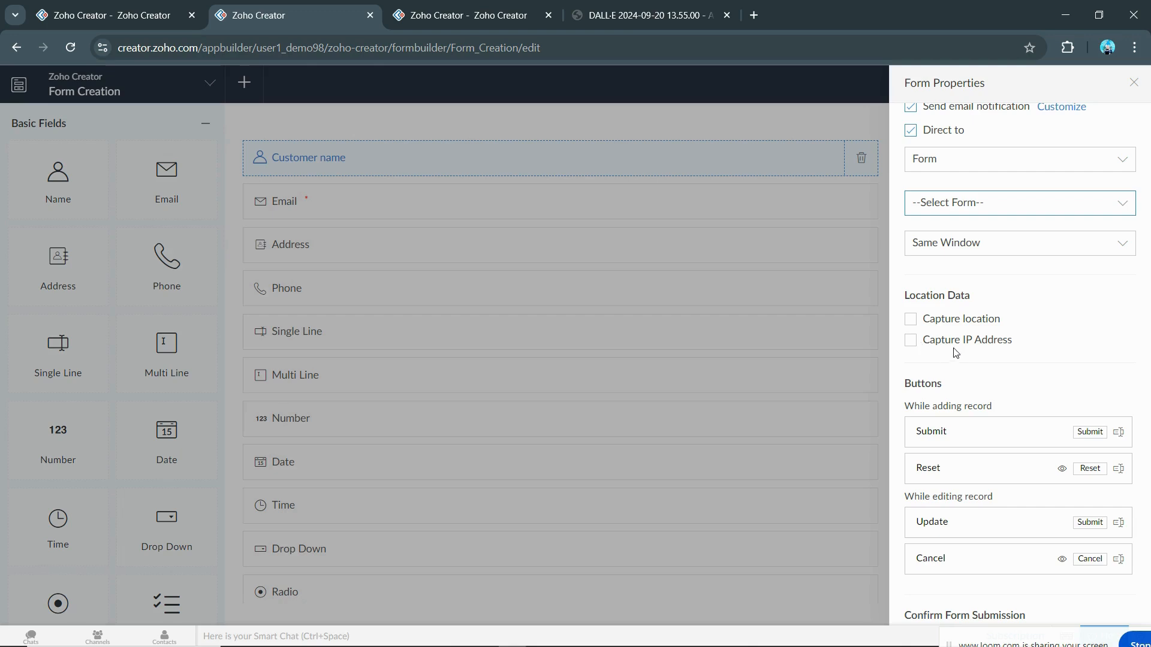
{"action": "scroll", "coordinate": [1037, 389], "scroll_direction": "up", "scroll_amount": 2}
{"action": "scroll", "coordinate": [1040, 396], "scroll_direction": "down", "scroll_amount": 3}
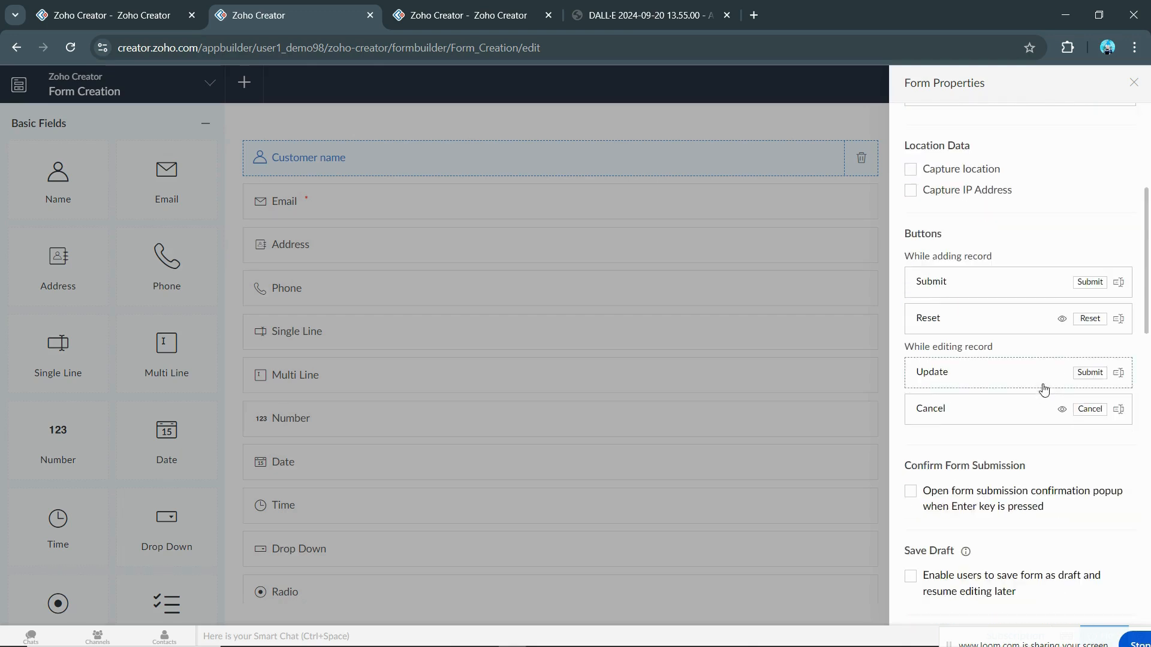
{"action": "left_click", "coordinate": [1118, 291]}
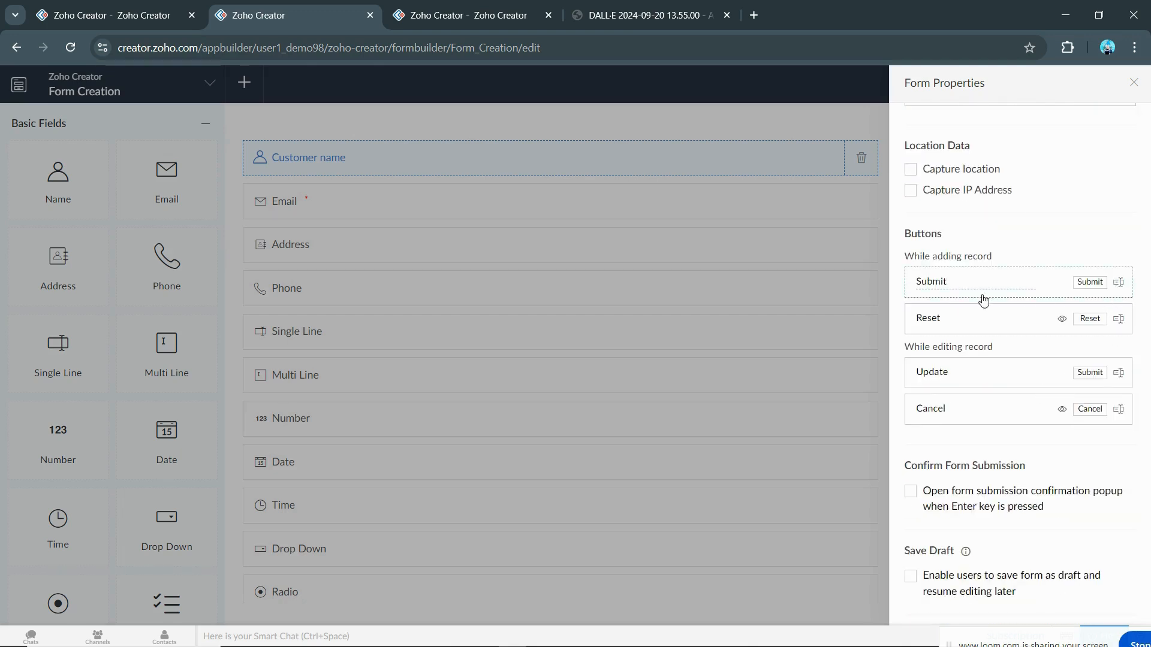
{"action": "left_click", "coordinate": [105, 7]}
{"action": "left_click", "coordinate": [1105, 121]}
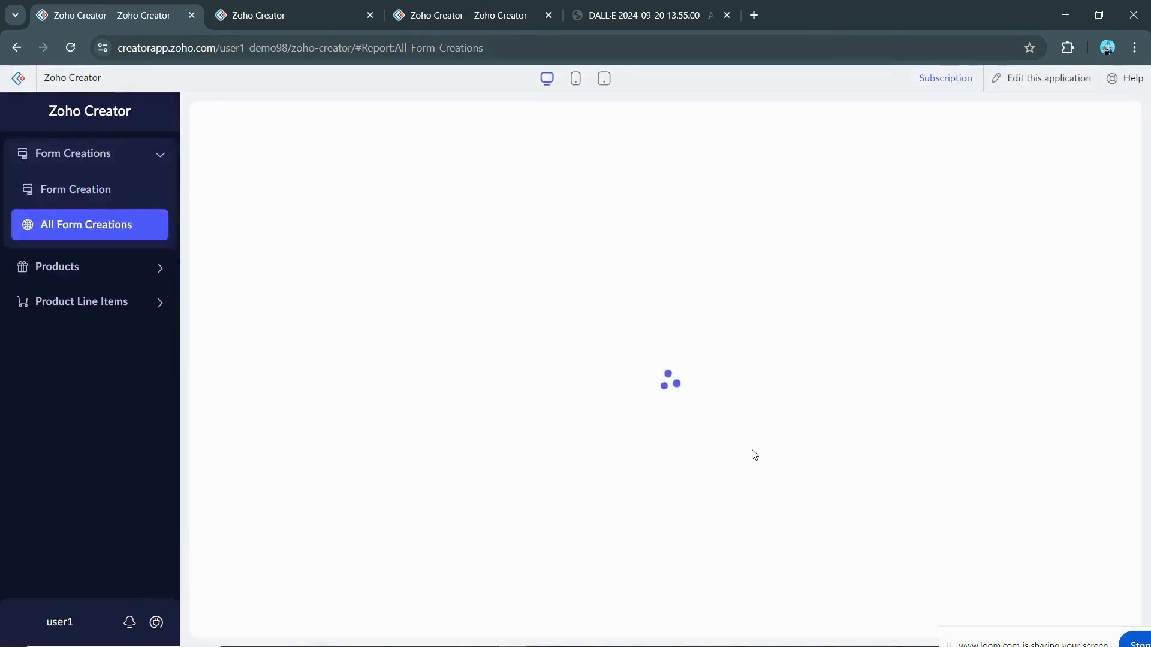
{"action": "scroll", "coordinate": [751, 462], "scroll_direction": "down", "scroll_amount": 15}
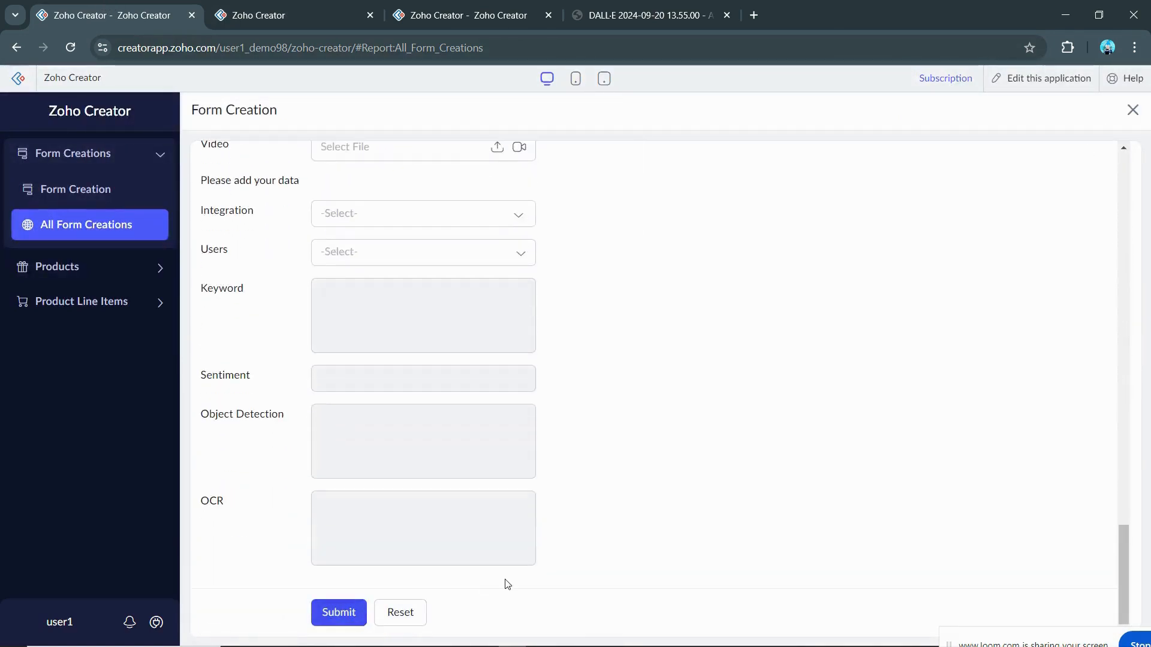
{"action": "left_click", "coordinate": [324, 10]}
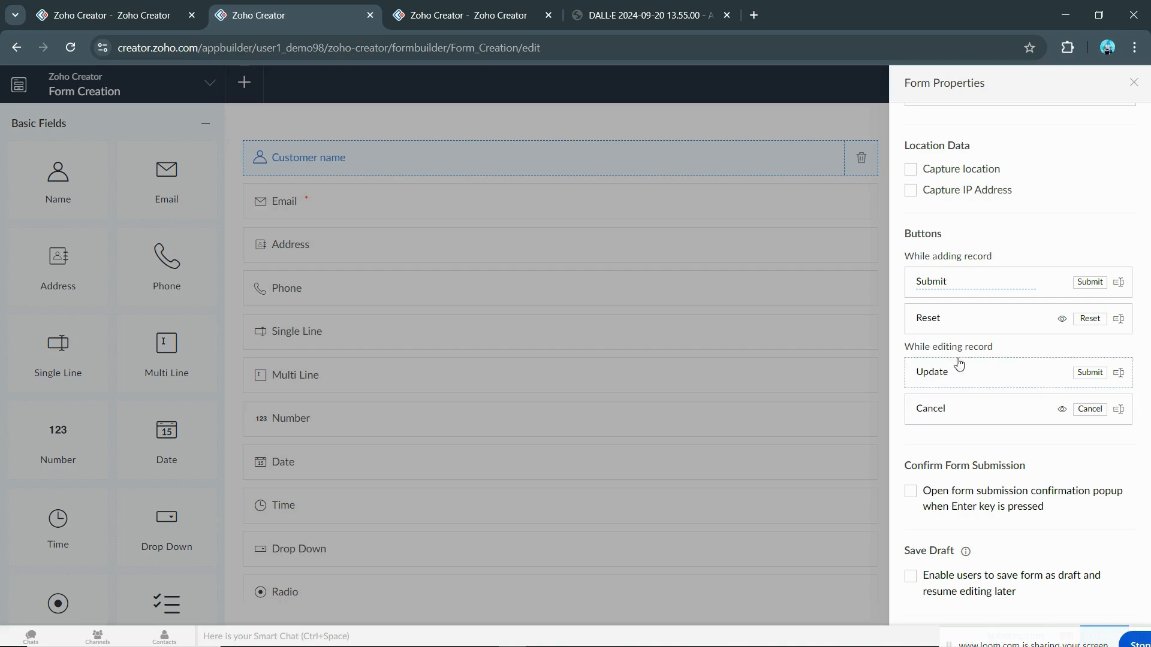
Step: Turn on the confirmation popup for submitting the form with the Enter key
{"action": "scroll", "coordinate": [977, 360], "scroll_direction": "down", "scroll_amount": 3}
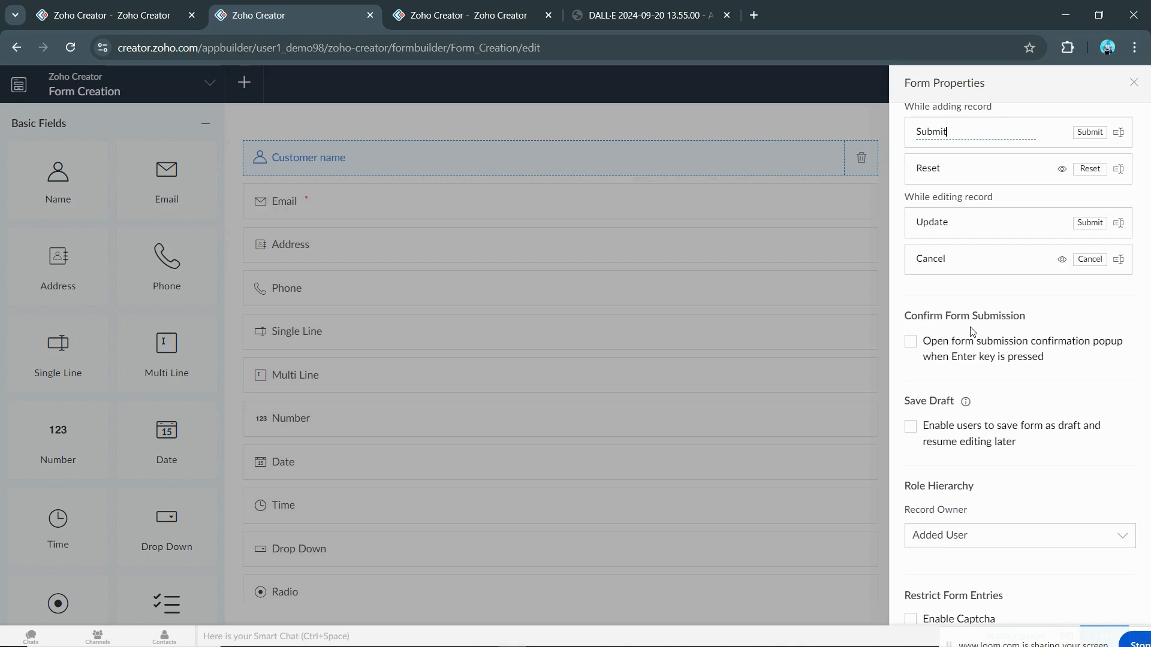
{"action": "left_click", "coordinate": [910, 342]}
{"action": "scroll", "coordinate": [976, 326], "scroll_direction": "down", "scroll_amount": 3}
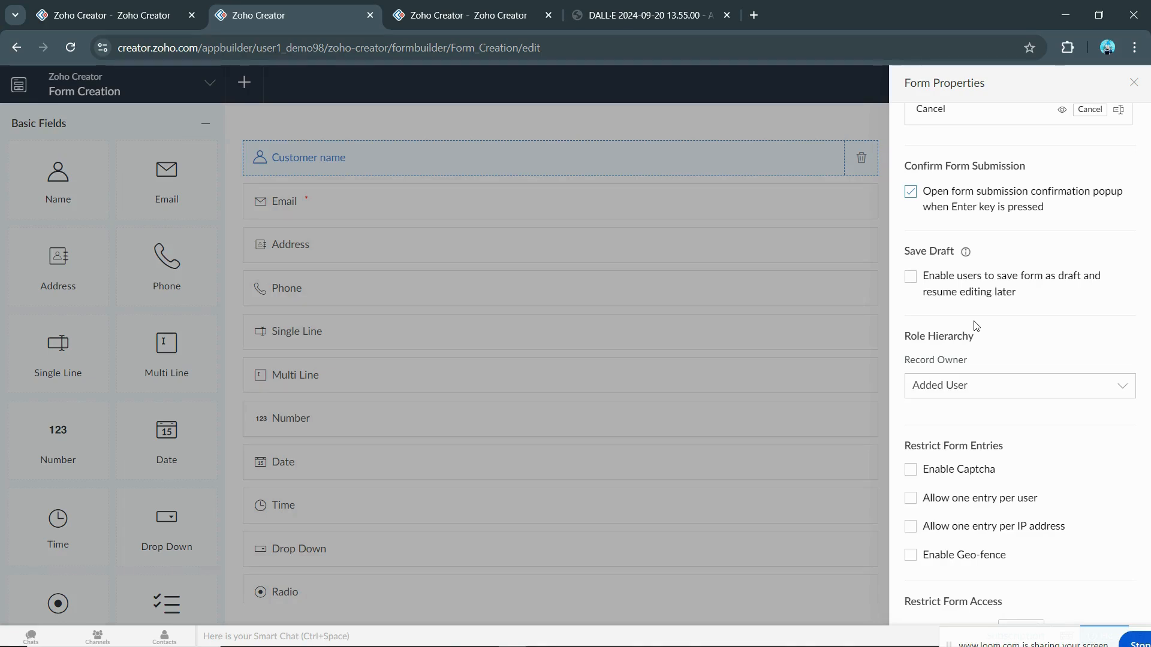
Step: Let users save the form as a draft, then go to the live form
{"action": "left_click", "coordinate": [107, 8]}
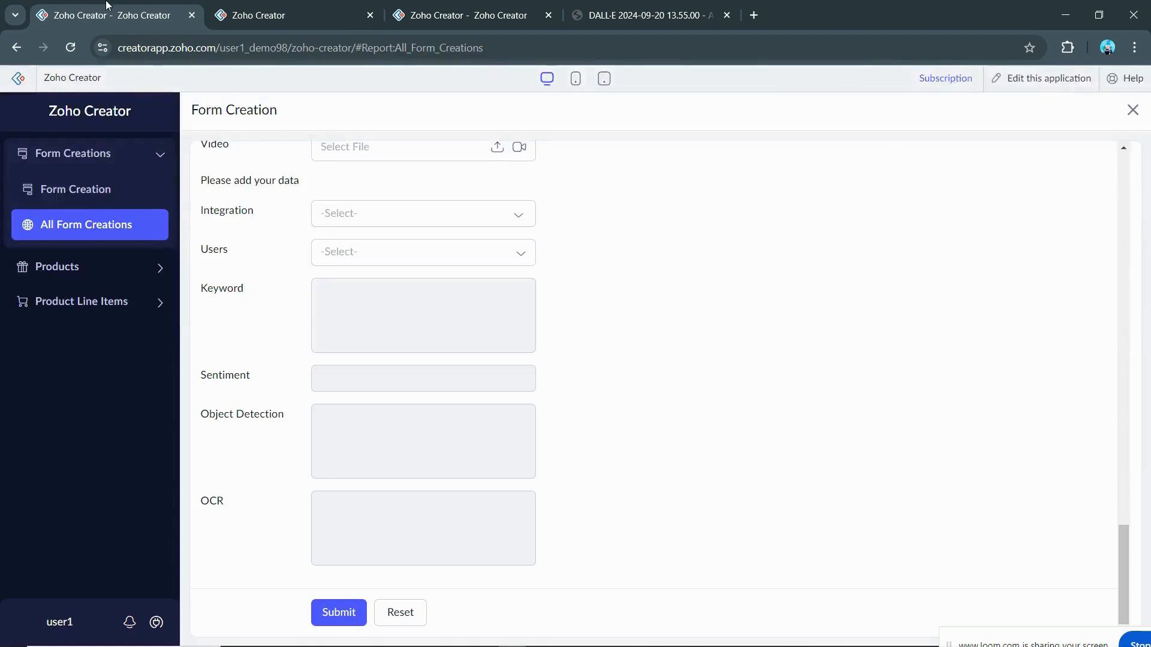
{"action": "left_click", "coordinate": [258, 15]}
{"action": "left_click", "coordinate": [910, 280]}
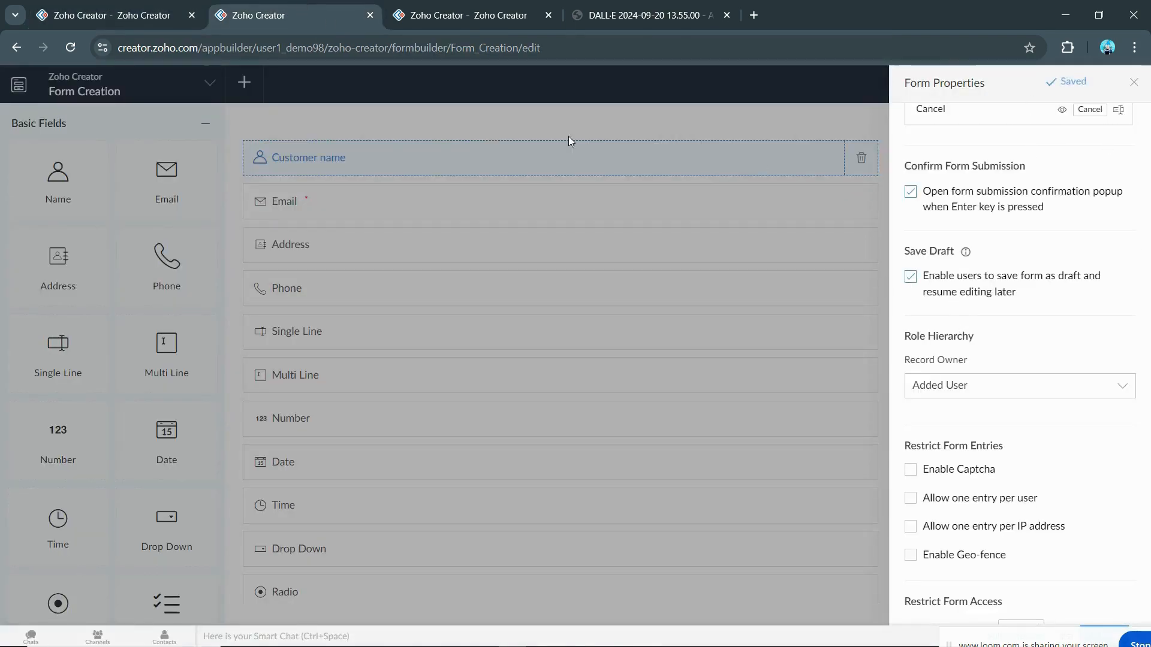
{"action": "left_click", "coordinate": [165, 7]}
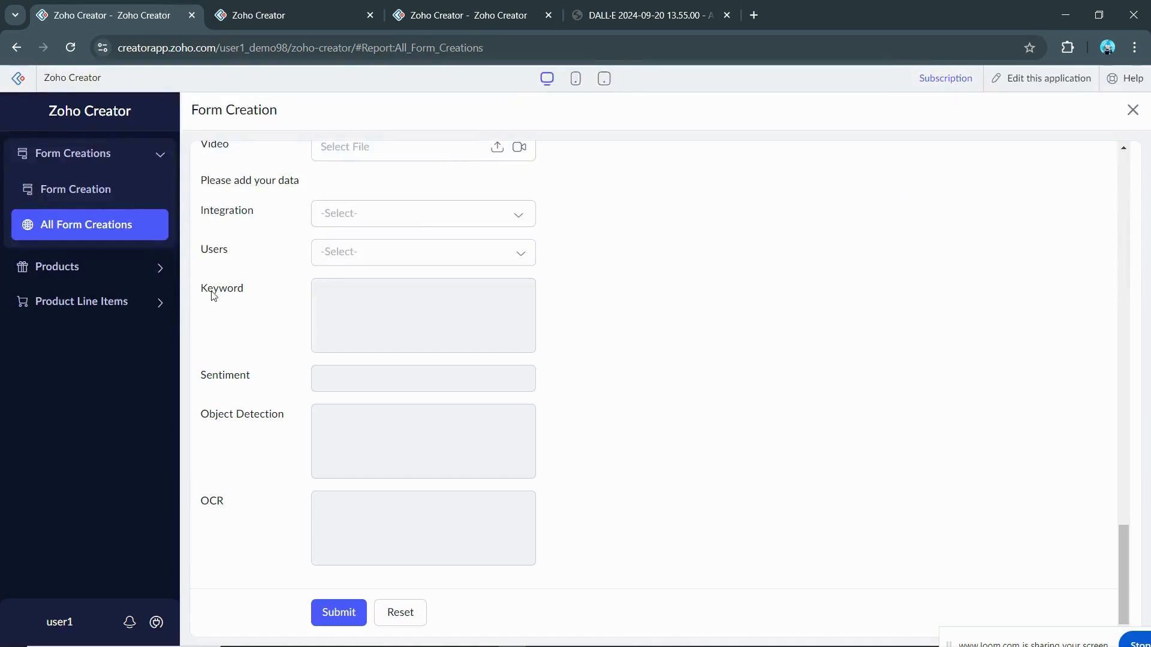
Step: From the All Form Creations report, start a new record and enter the customer's first name
{"action": "scroll", "coordinate": [227, 312], "scroll_direction": "up", "scroll_amount": 15}
{"action": "scroll", "coordinate": [219, 353], "scroll_direction": "up", "scroll_amount": 10}
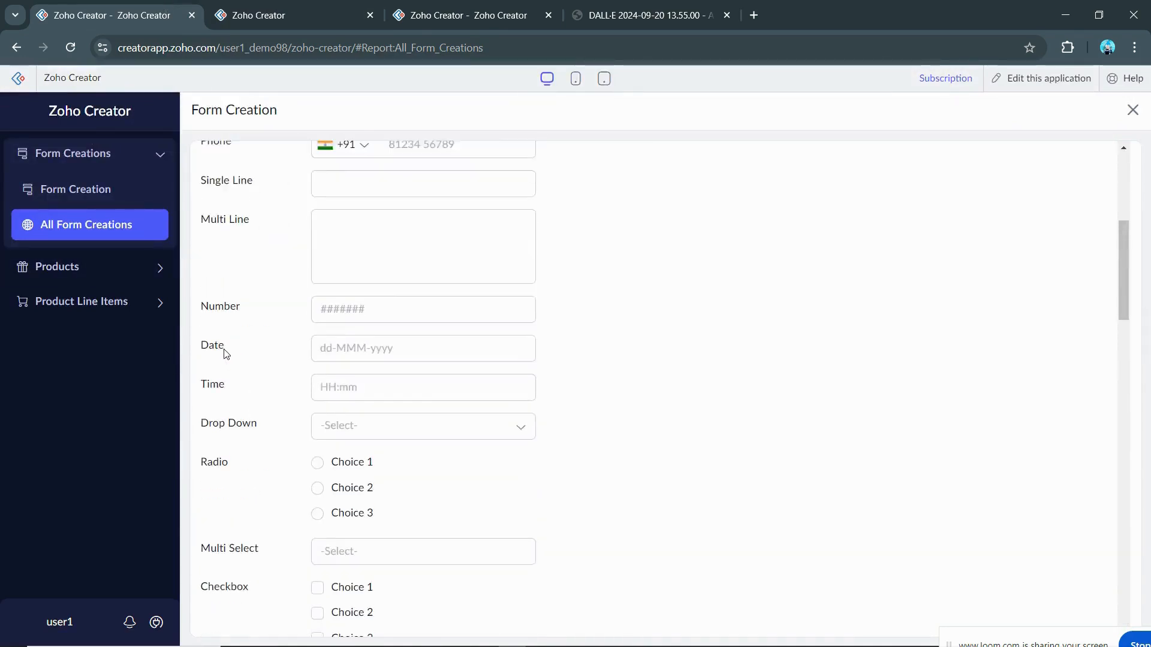
{"action": "left_click", "coordinate": [1133, 110]}
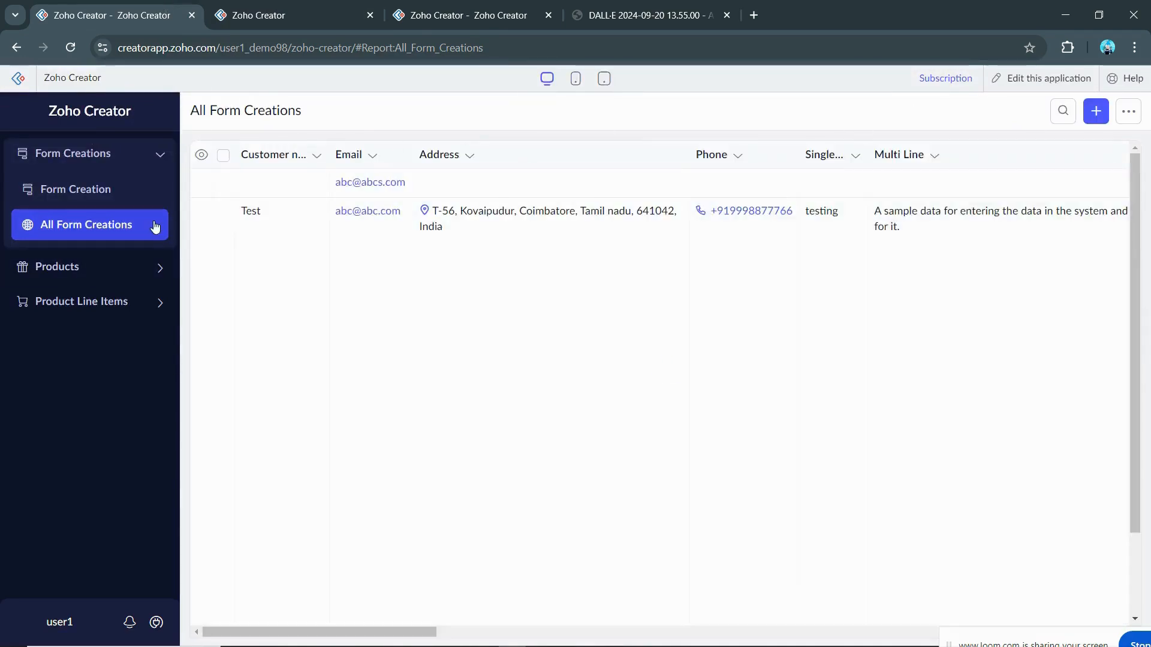
{"action": "left_click", "coordinate": [159, 224]}
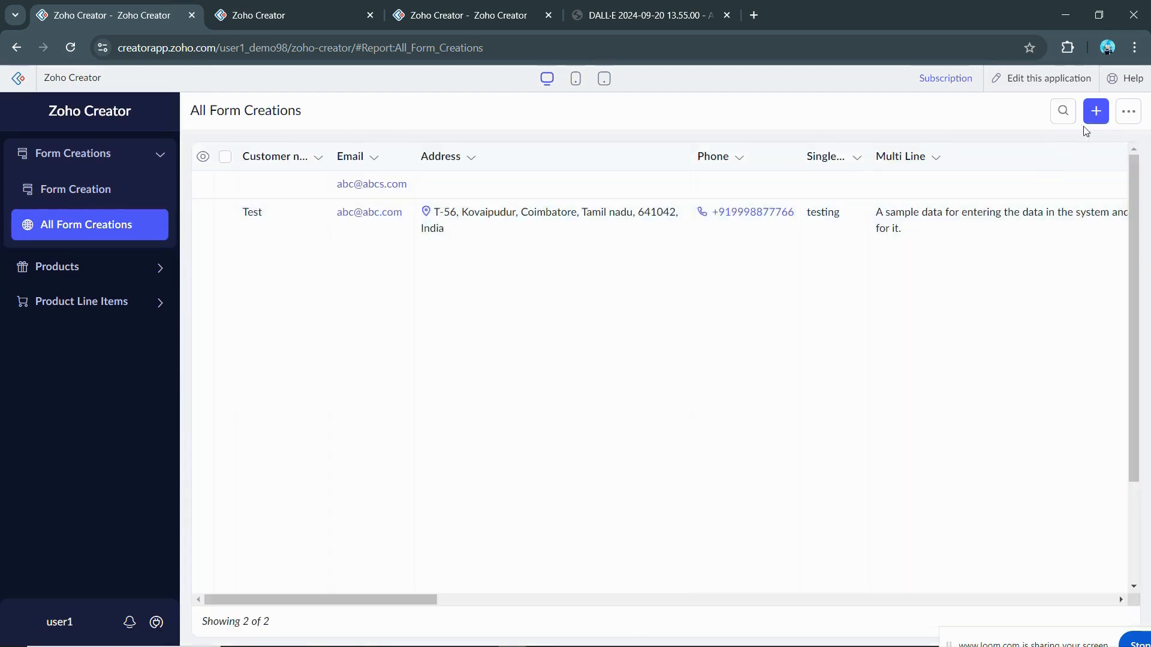
{"action": "left_click", "coordinate": [1095, 111]}
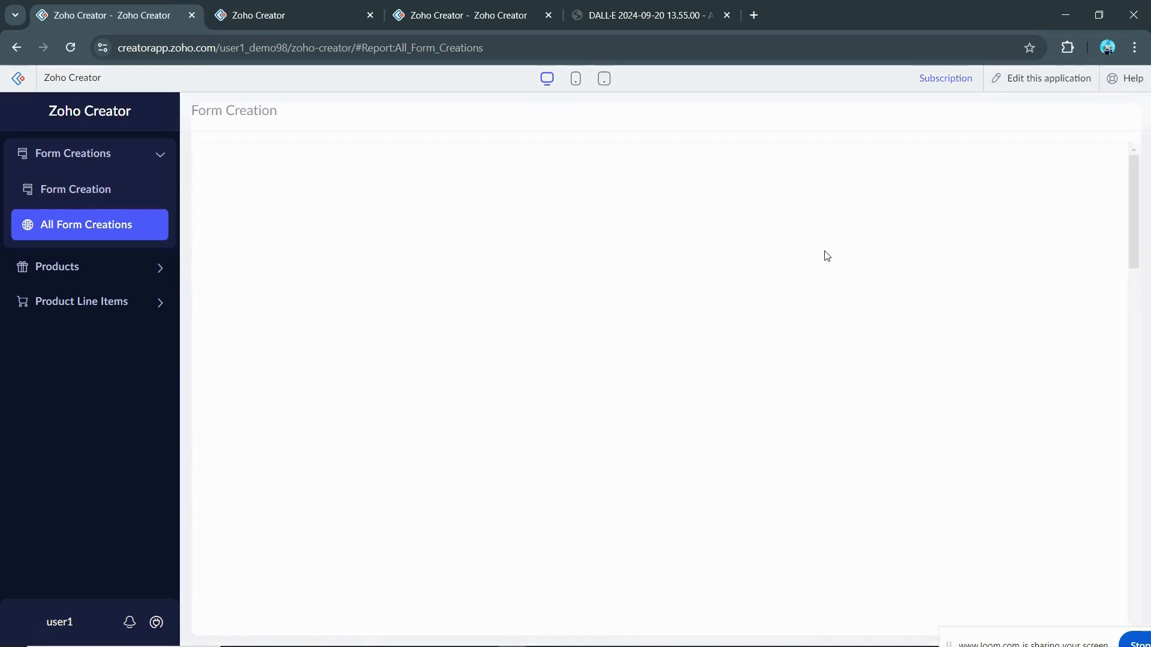
{"action": "mouse_move", "coordinate": [415, 187]}
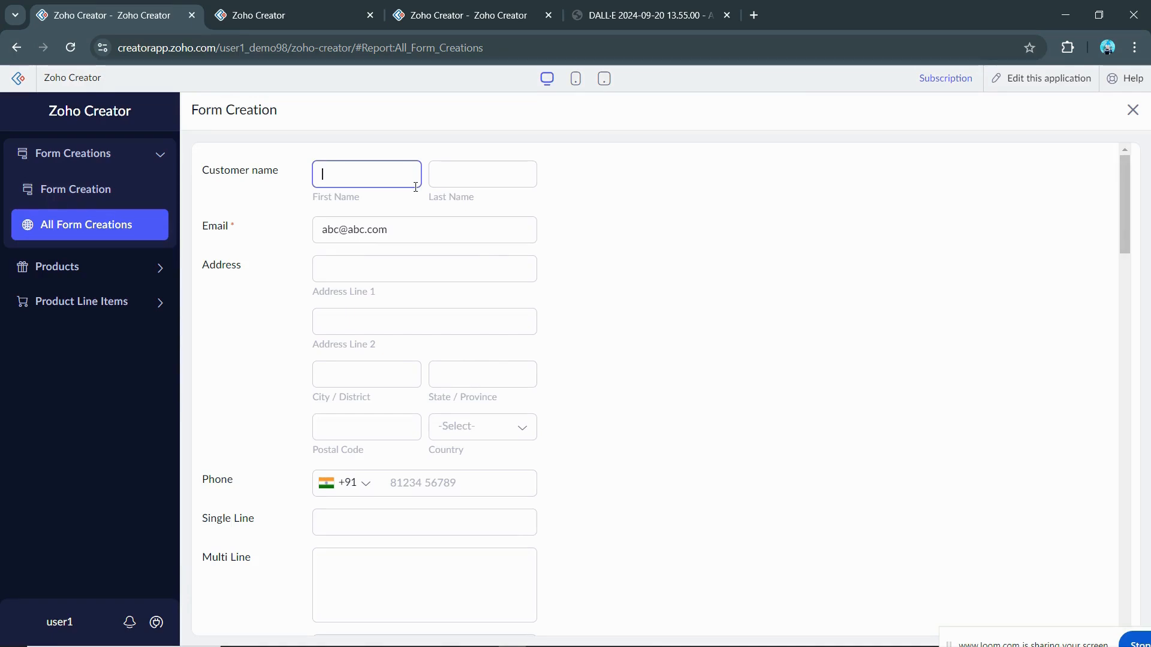
{"action": "type", "text": "Santhos"}
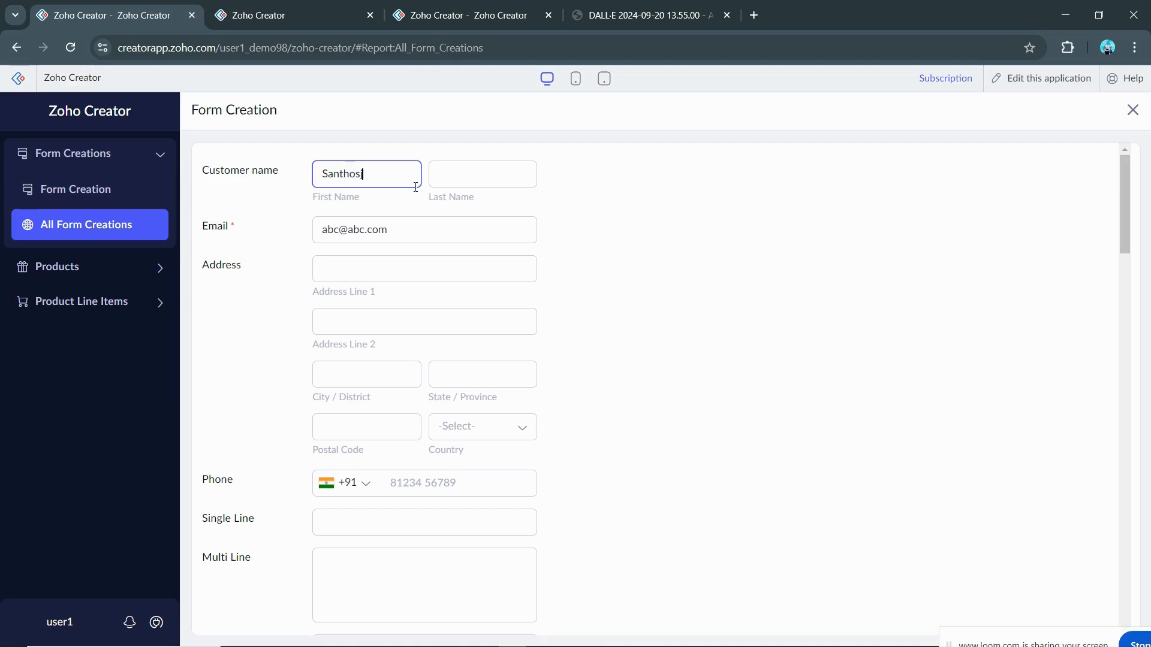
{"action": "type", "text": "h"}
{"action": "left_click", "coordinate": [739, 310]}
Step: Check the Email field and save the partly filled entry as a draft
{"action": "scroll", "coordinate": [742, 346], "scroll_direction": "down", "scroll_amount": 20}
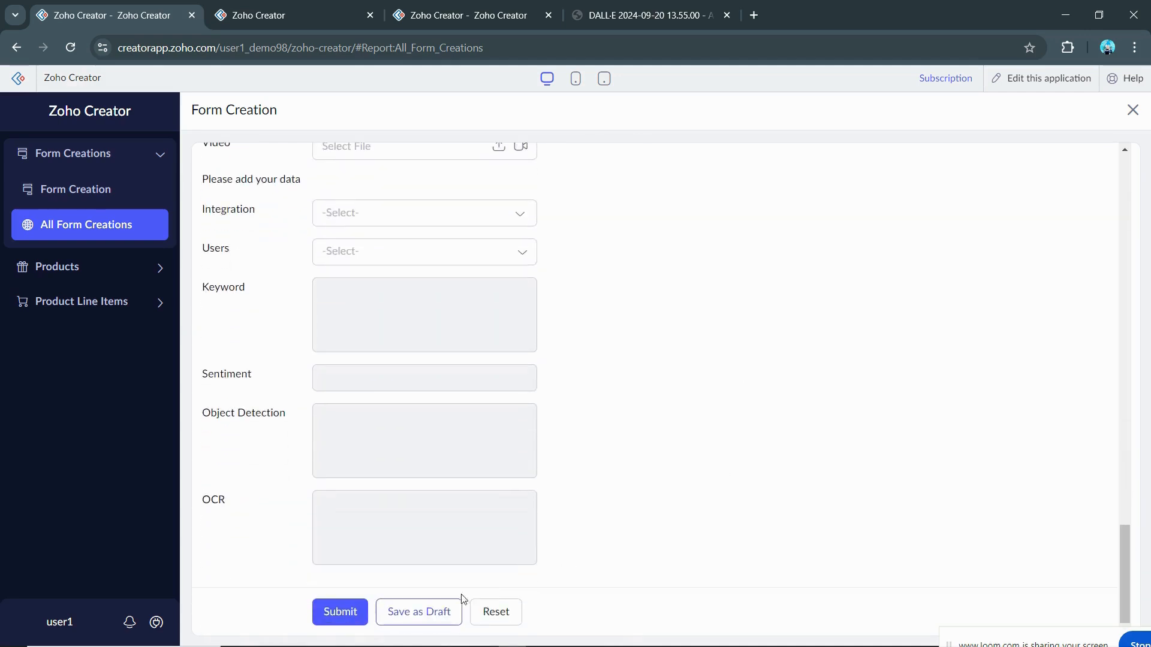
{"action": "scroll", "coordinate": [752, 409], "scroll_direction": "up", "scroll_amount": 6}
{"action": "scroll", "coordinate": [751, 408], "scroll_direction": "up", "scroll_amount": 10}
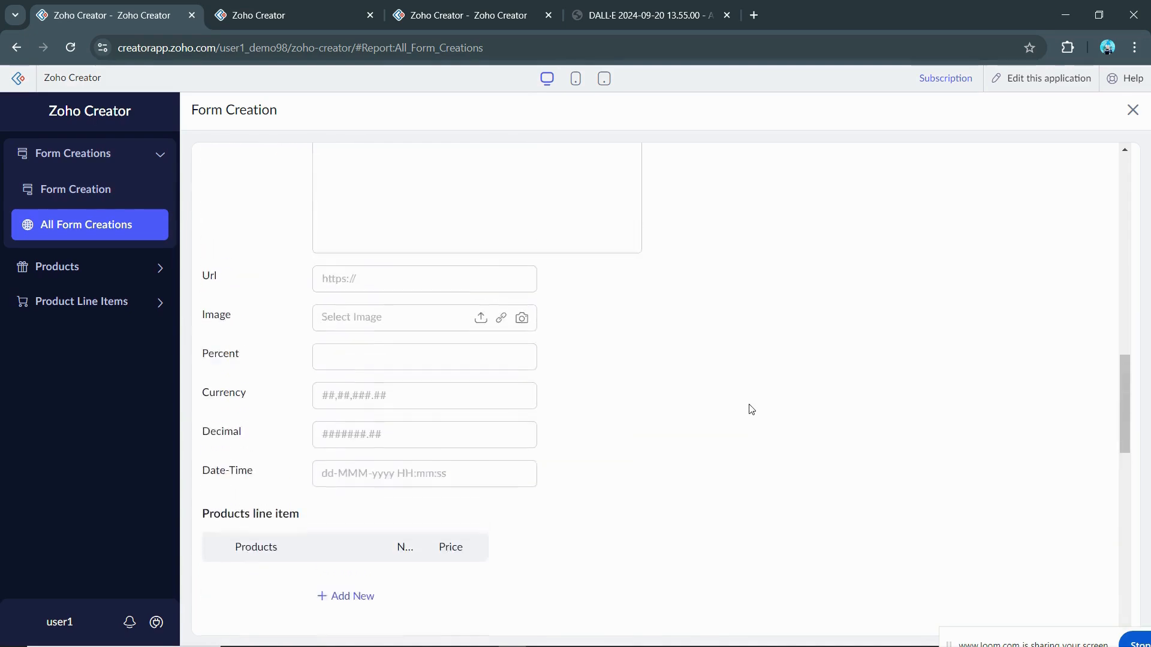
{"action": "scroll", "coordinate": [752, 410], "scroll_direction": "up", "scroll_amount": 6}
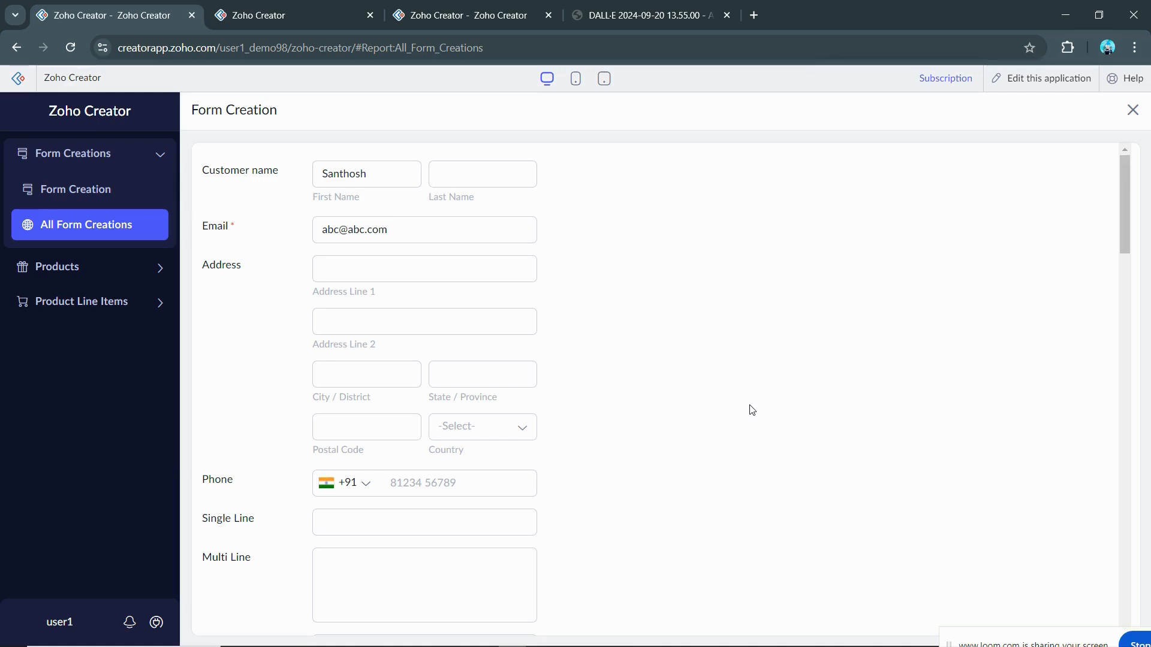
{"action": "scroll", "coordinate": [753, 411], "scroll_direction": "down", "scroll_amount": 20}
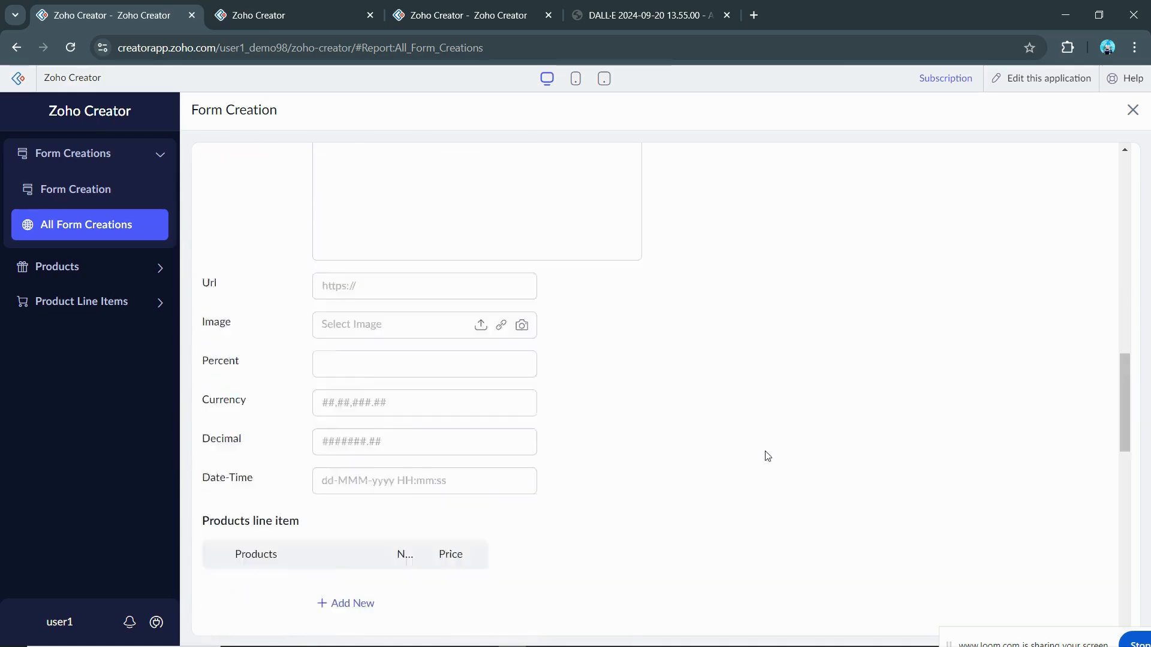
{"action": "scroll", "coordinate": [778, 468], "scroll_direction": "down", "scroll_amount": 5}
{"action": "scroll", "coordinate": [779, 475], "scroll_direction": "up", "scroll_amount": 20}
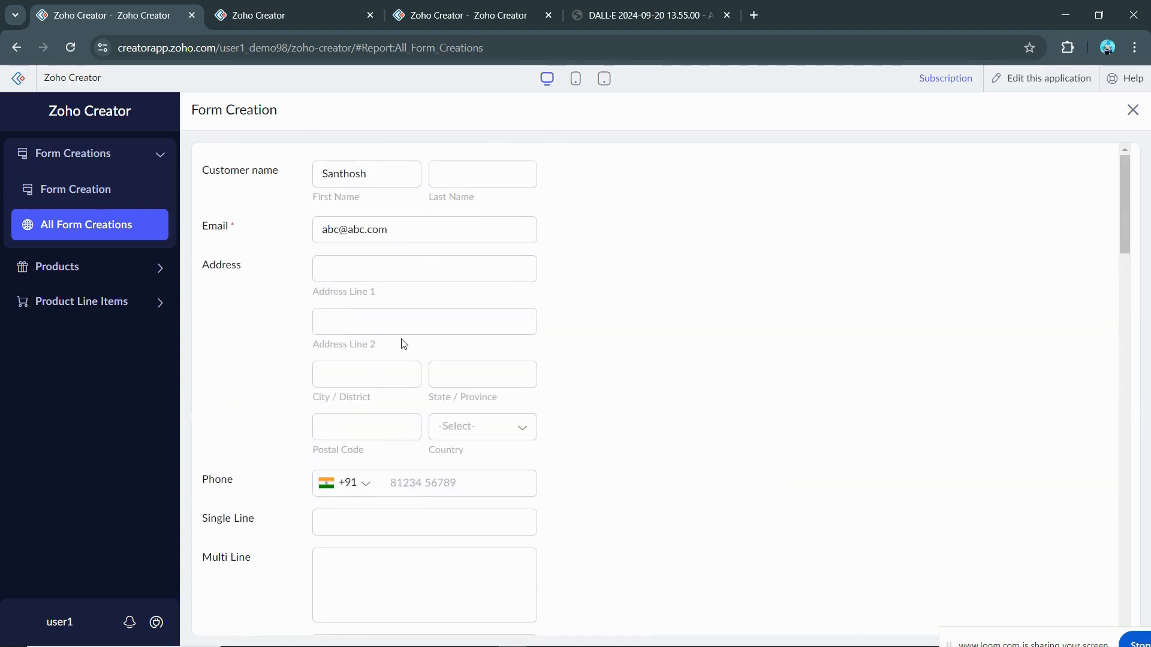
{"action": "left_click", "coordinate": [349, 239]}
{"action": "scroll", "coordinate": [796, 311], "scroll_direction": "down", "scroll_amount": 20}
{"action": "scroll", "coordinate": [817, 367], "scroll_direction": "down", "scroll_amount": 5}
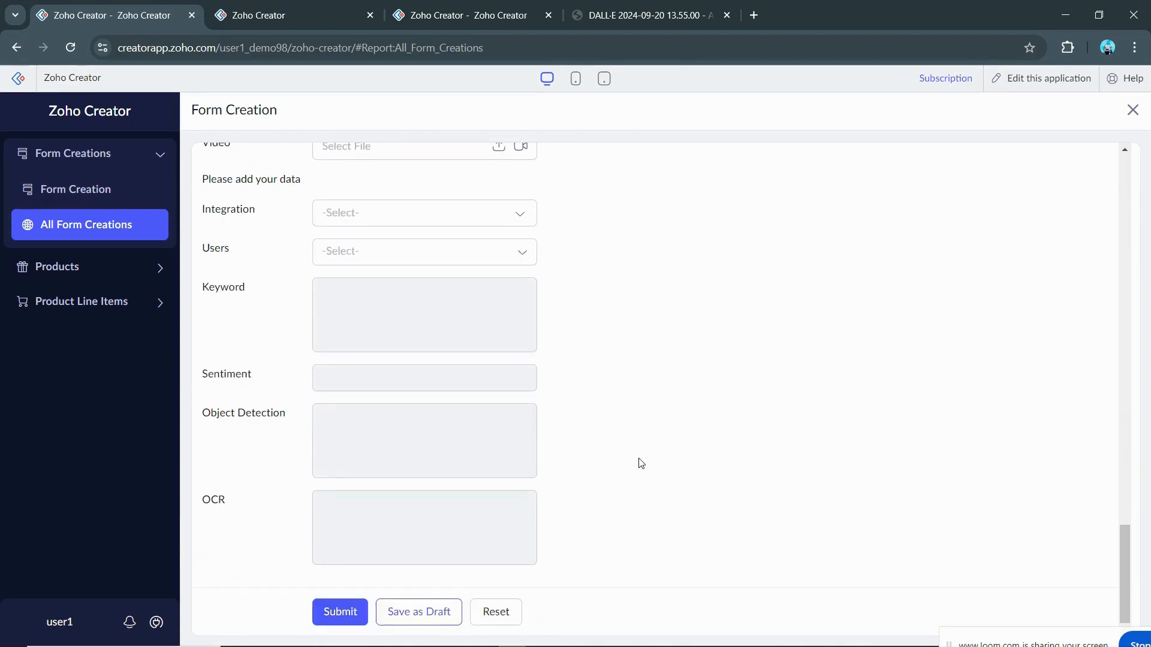
{"action": "left_click", "coordinate": [416, 623]}
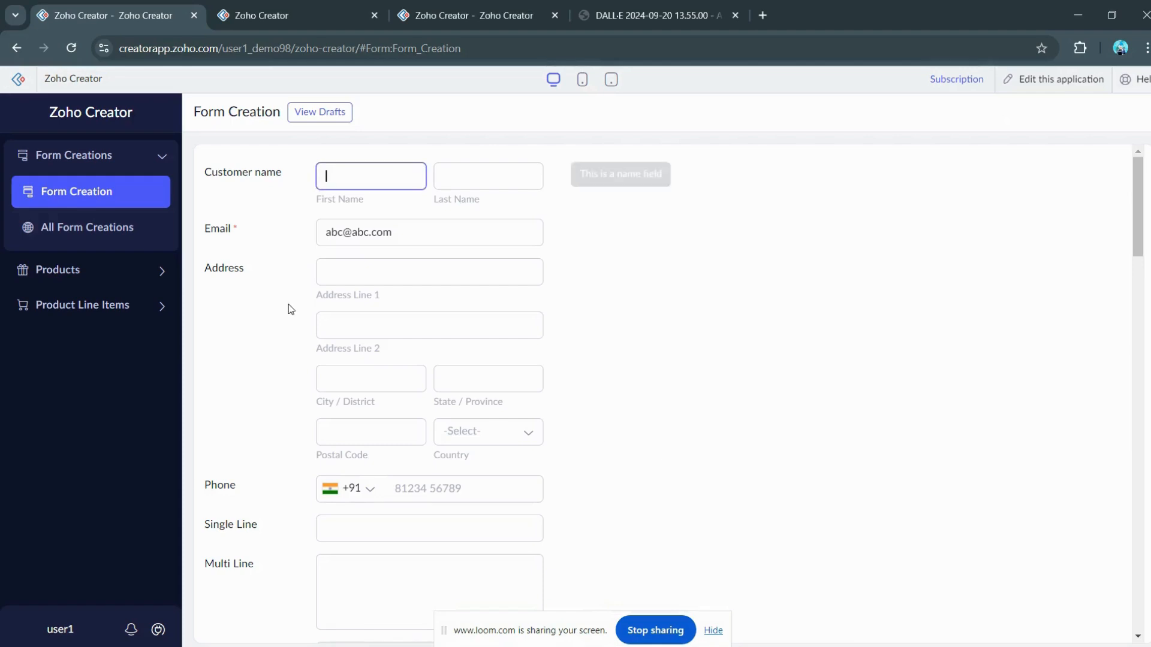
Step: Go to All Form Creations, reopen the Form Creation form and list its saved drafts
{"action": "left_click", "coordinate": [28, 233]}
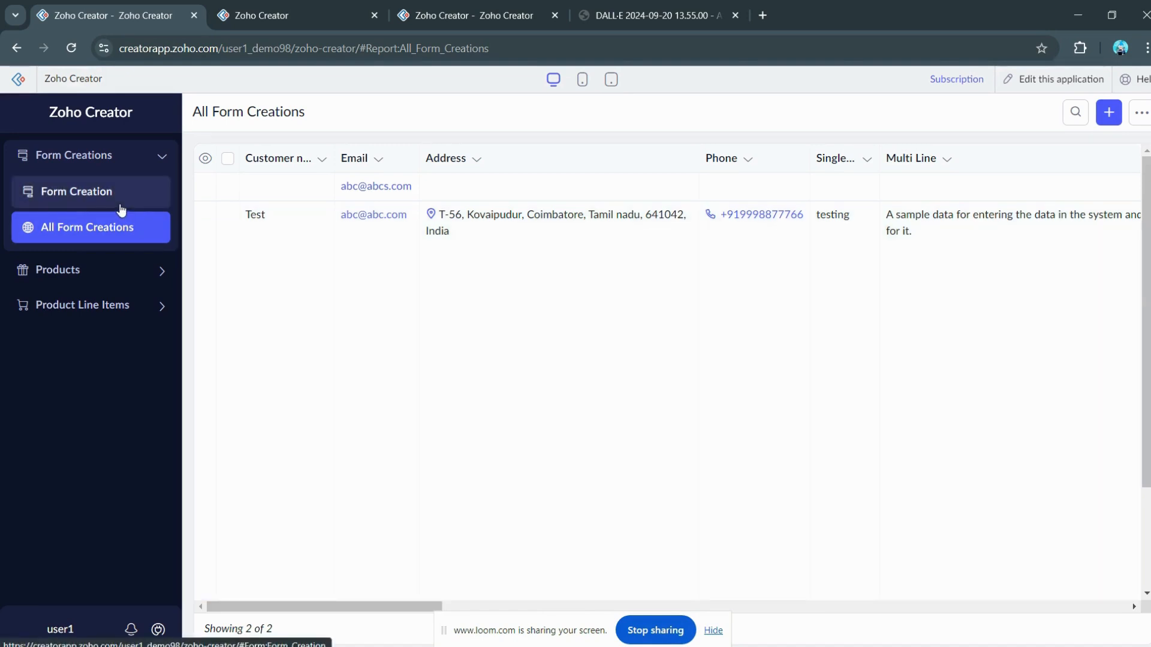
{"action": "left_click", "coordinate": [121, 206]}
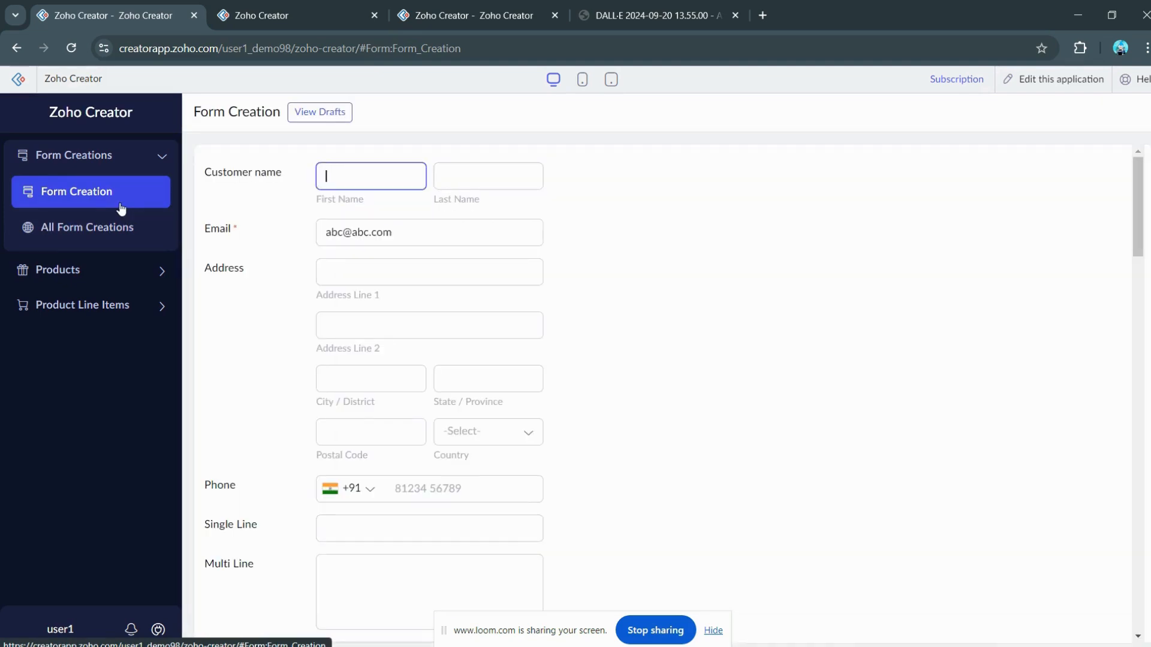
{"action": "left_click", "coordinate": [345, 120]}
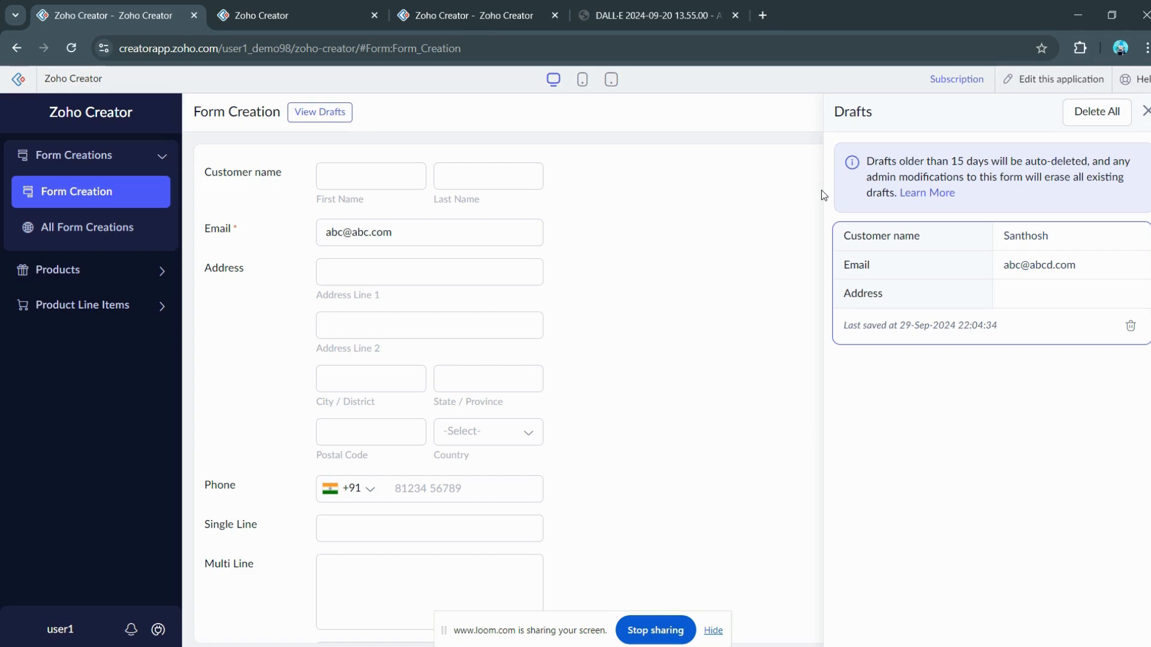
Step: Load the saved draft into the form and close the drafts list
{"action": "left_click", "coordinate": [262, 8]}
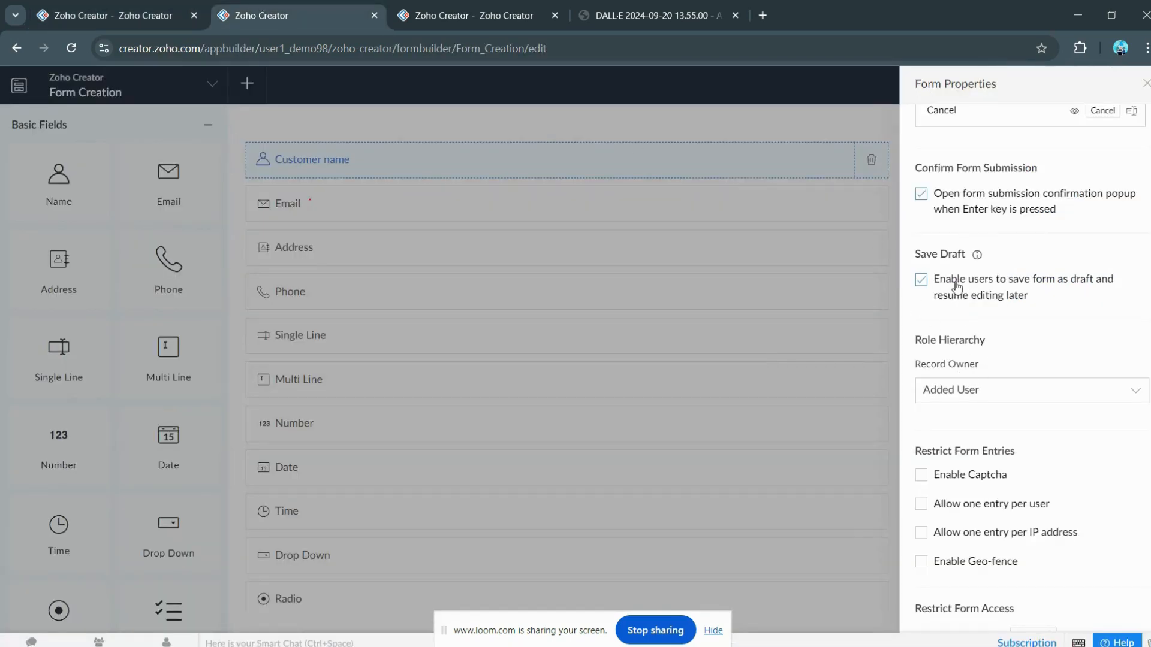
{"action": "left_click", "coordinate": [180, 7]}
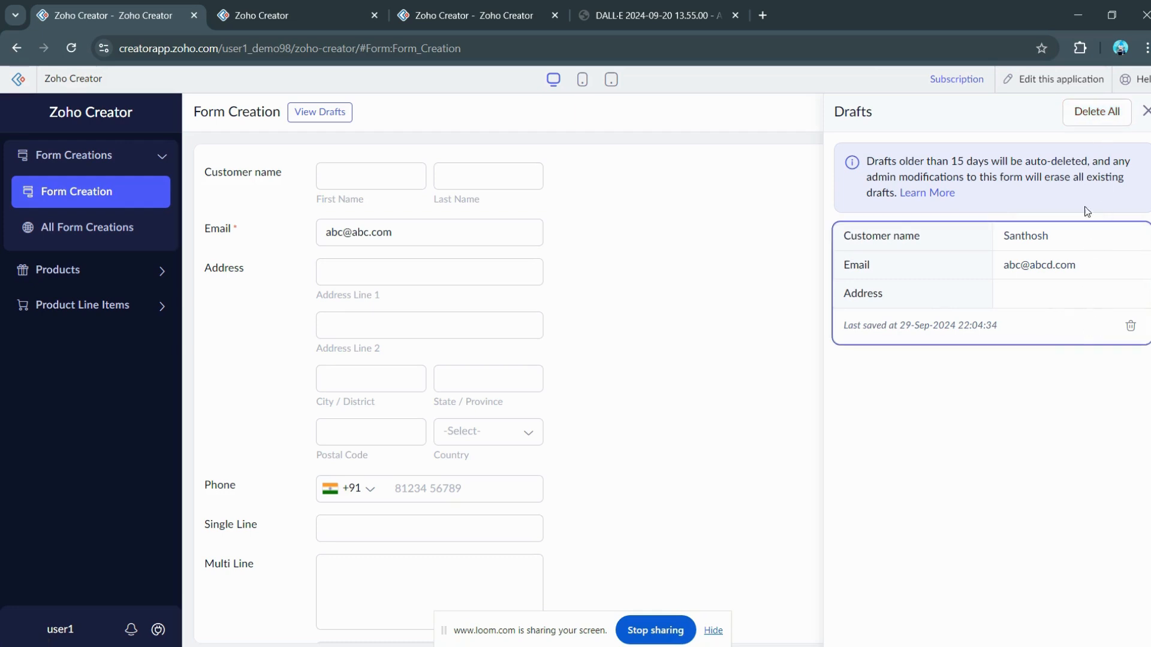
{"action": "left_click", "coordinate": [1051, 273]}
{"action": "scroll", "coordinate": [613, 372], "scroll_direction": "up", "scroll_amount": 10}
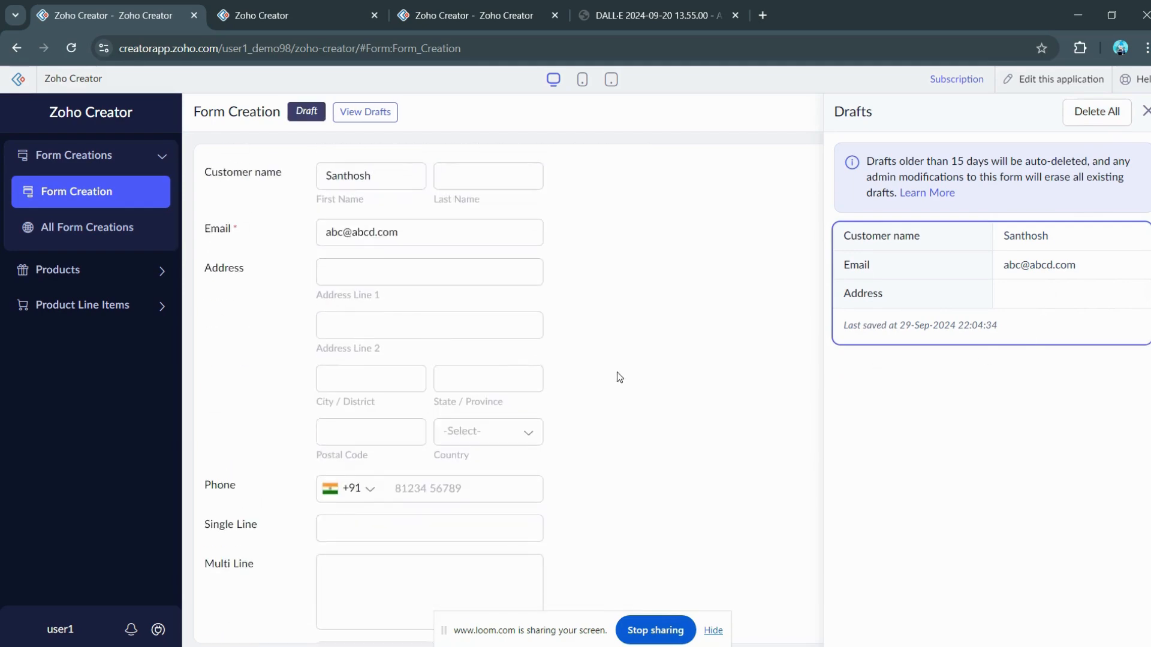
{"action": "scroll", "coordinate": [540, 323], "scroll_direction": "down", "scroll_amount": 4}
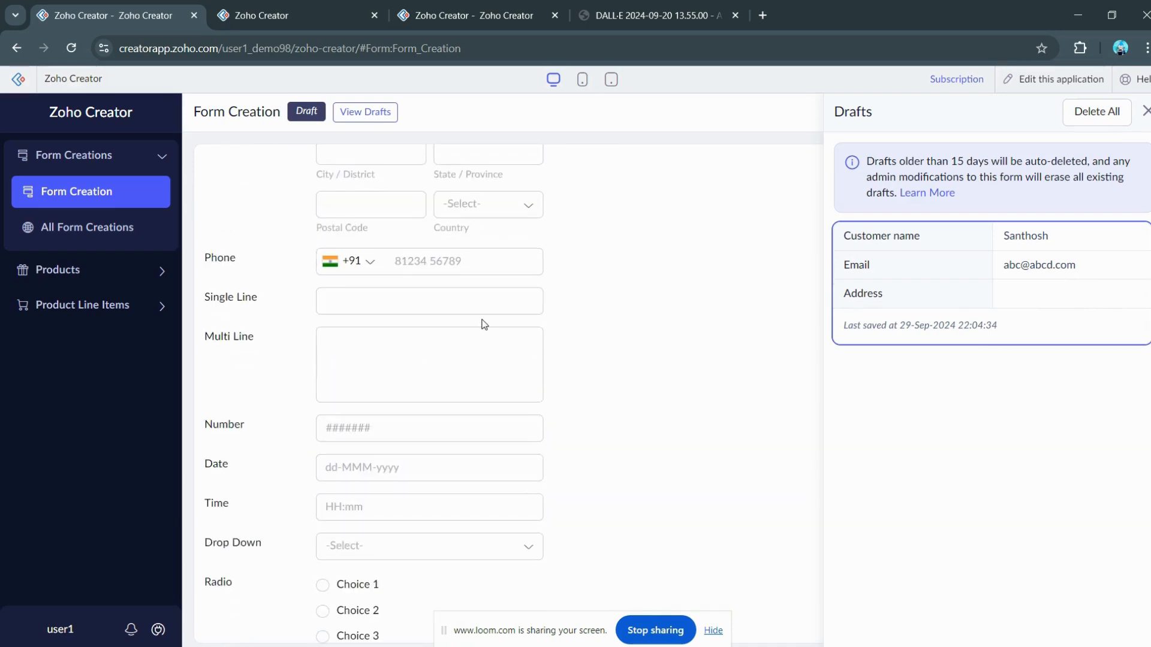
{"action": "left_click", "coordinate": [1146, 110]}
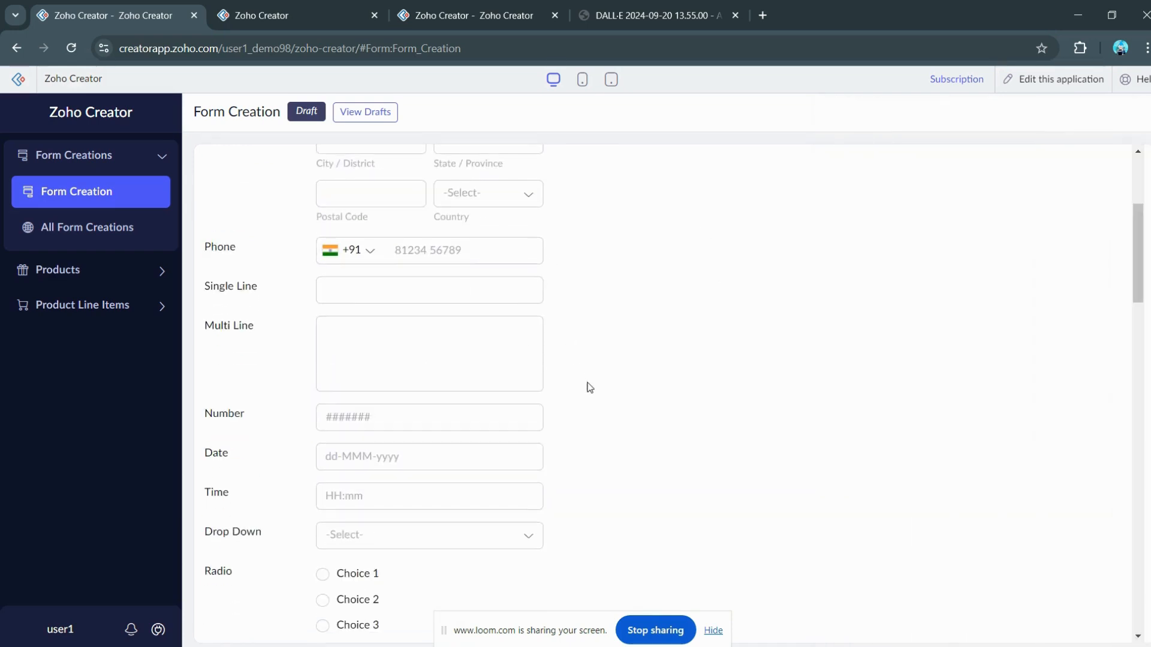
{"action": "scroll", "coordinate": [592, 386], "scroll_direction": "down", "scroll_amount": 6}
{"action": "scroll", "coordinate": [592, 386], "scroll_direction": "down", "scroll_amount": 12}
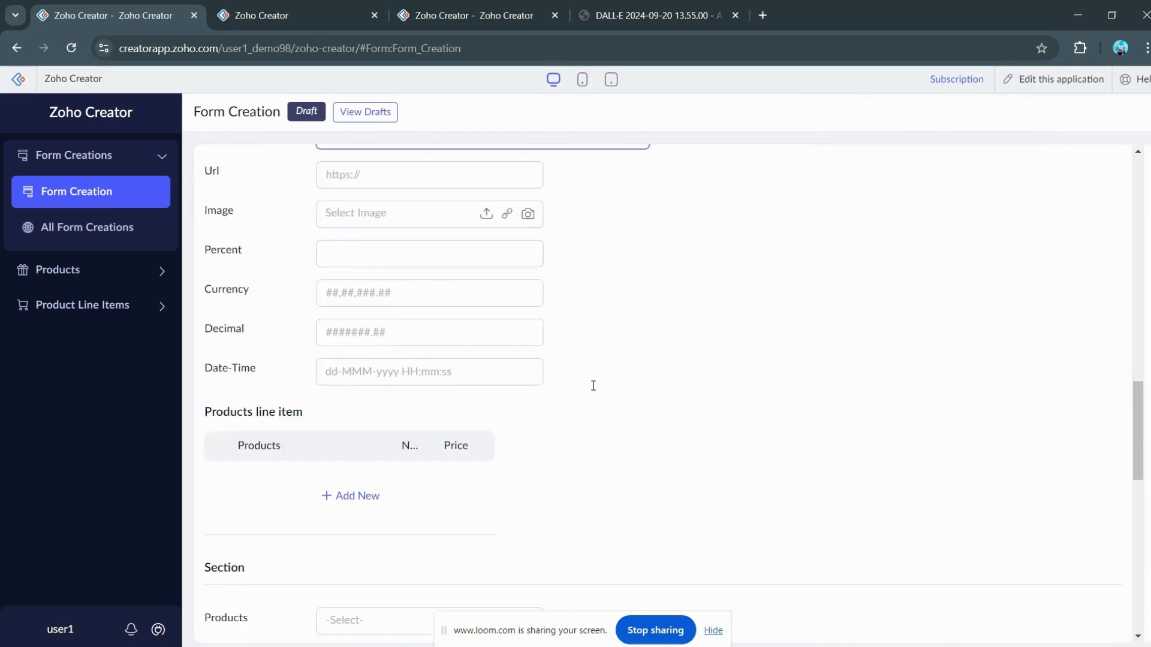
{"action": "scroll", "coordinate": [602, 449], "scroll_direction": "down", "scroll_amount": 4}
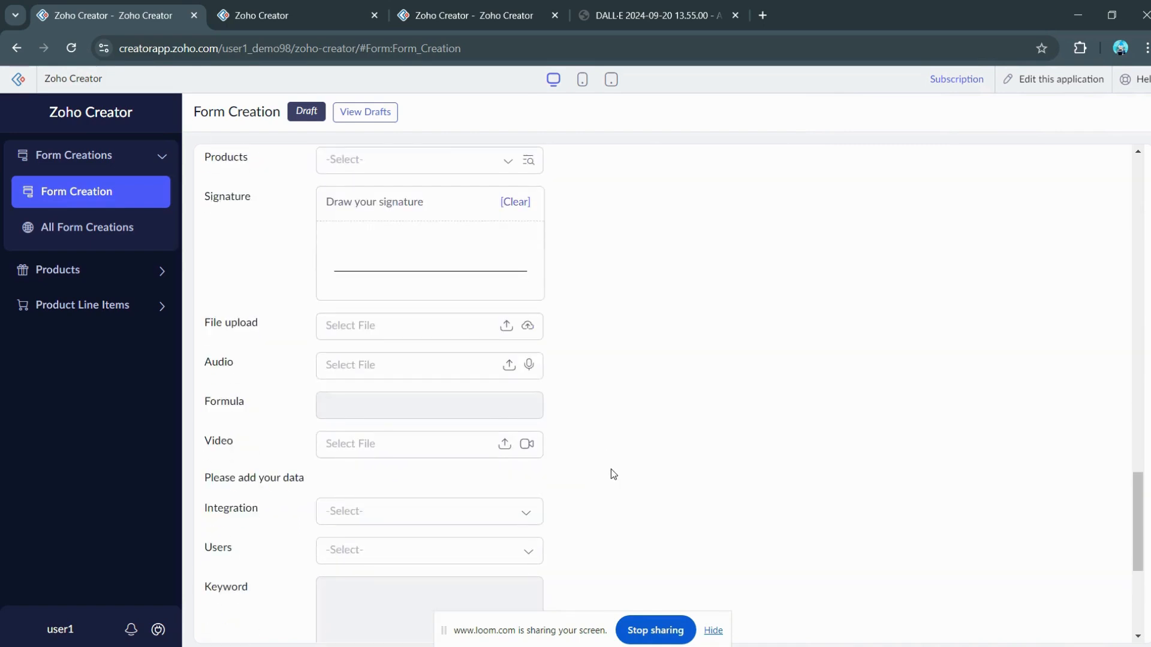
{"action": "scroll", "coordinate": [611, 472], "scroll_direction": "down", "scroll_amount": 4}
{"action": "scroll", "coordinate": [610, 468], "scroll_direction": "down", "scroll_amount": 1}
{"action": "left_click_drag", "start_coordinate": [585, 632], "coordinate": [782, 574]}
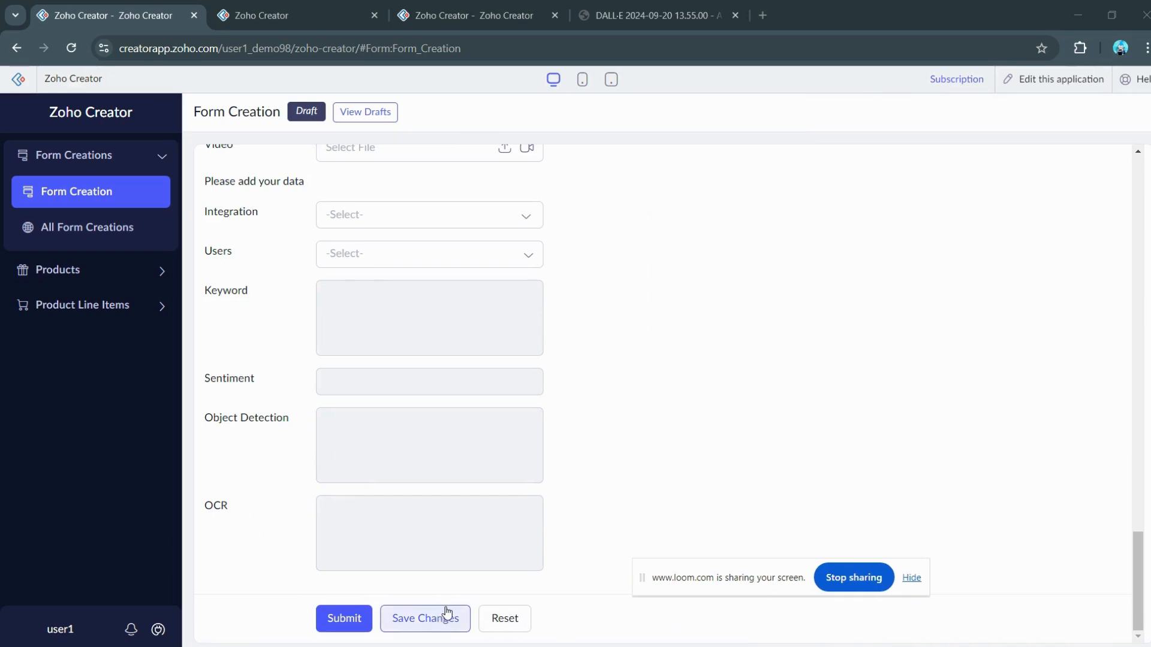
{"action": "scroll", "coordinate": [461, 384], "scroll_direction": "up", "scroll_amount": 20}
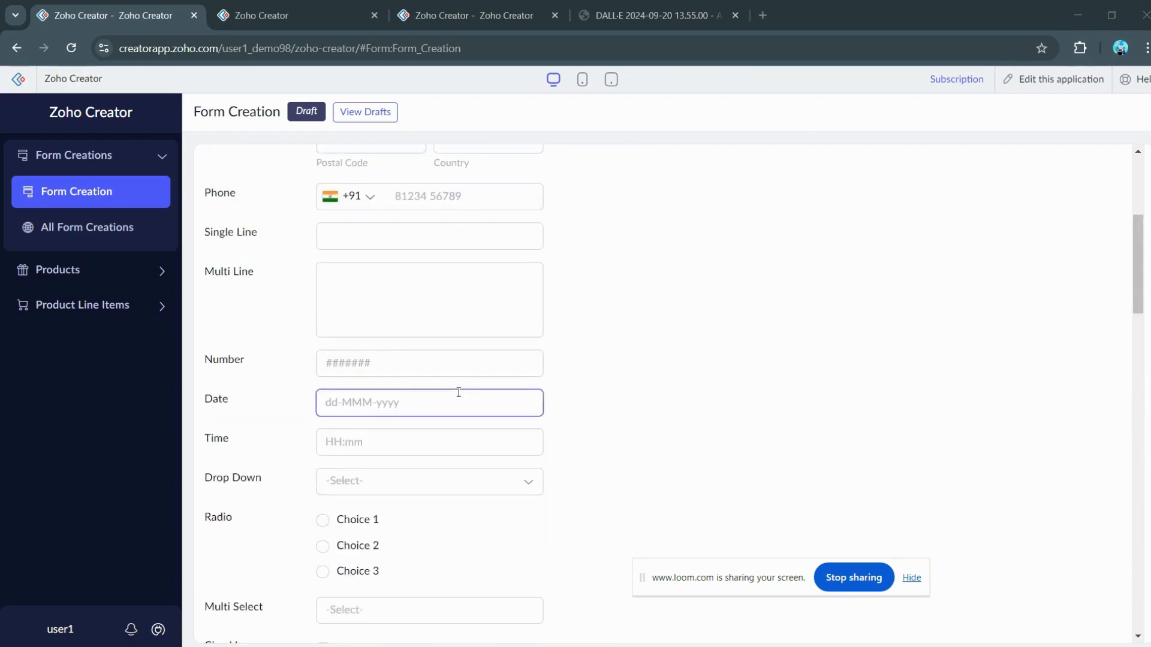
Step: Enter the customer's phone number and save the entry as a draft again
{"action": "left_click", "coordinate": [341, 283]}
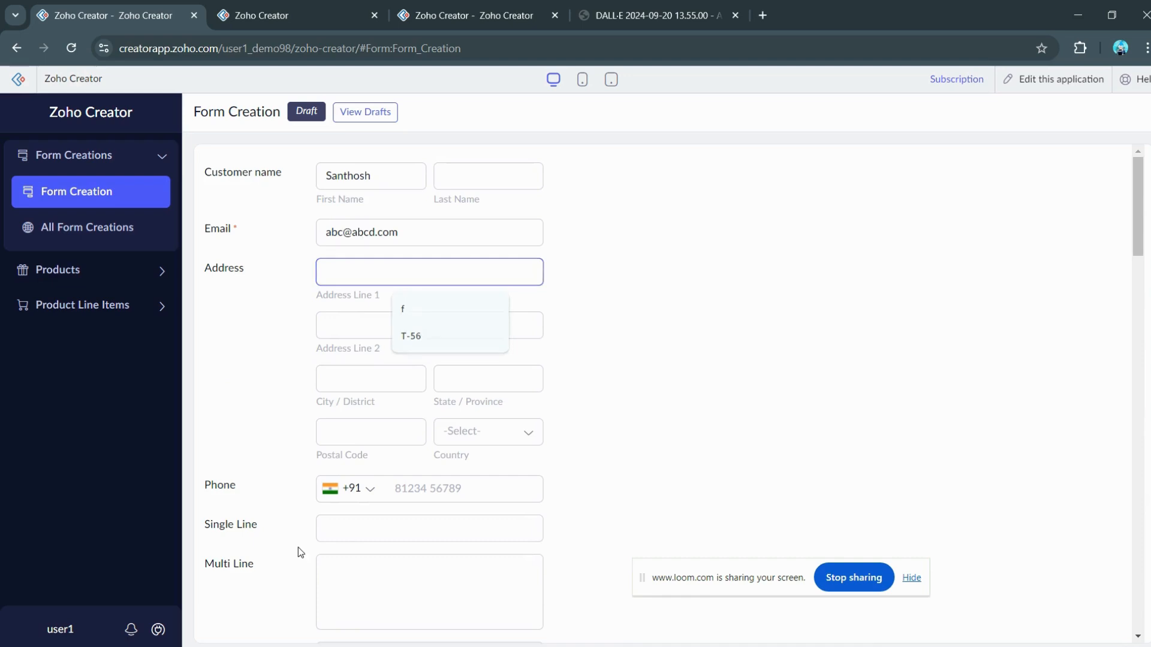
{"action": "left_click", "coordinate": [336, 531]}
{"action": "left_click", "coordinate": [407, 496]}
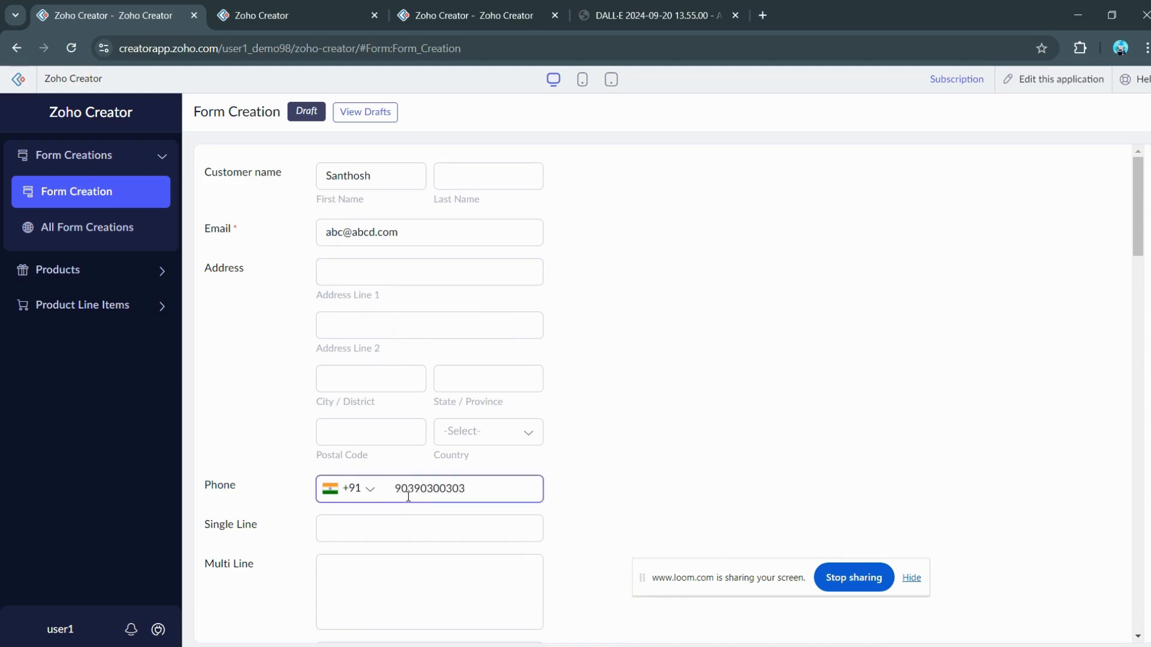
{"action": "left_click", "coordinate": [823, 461]}
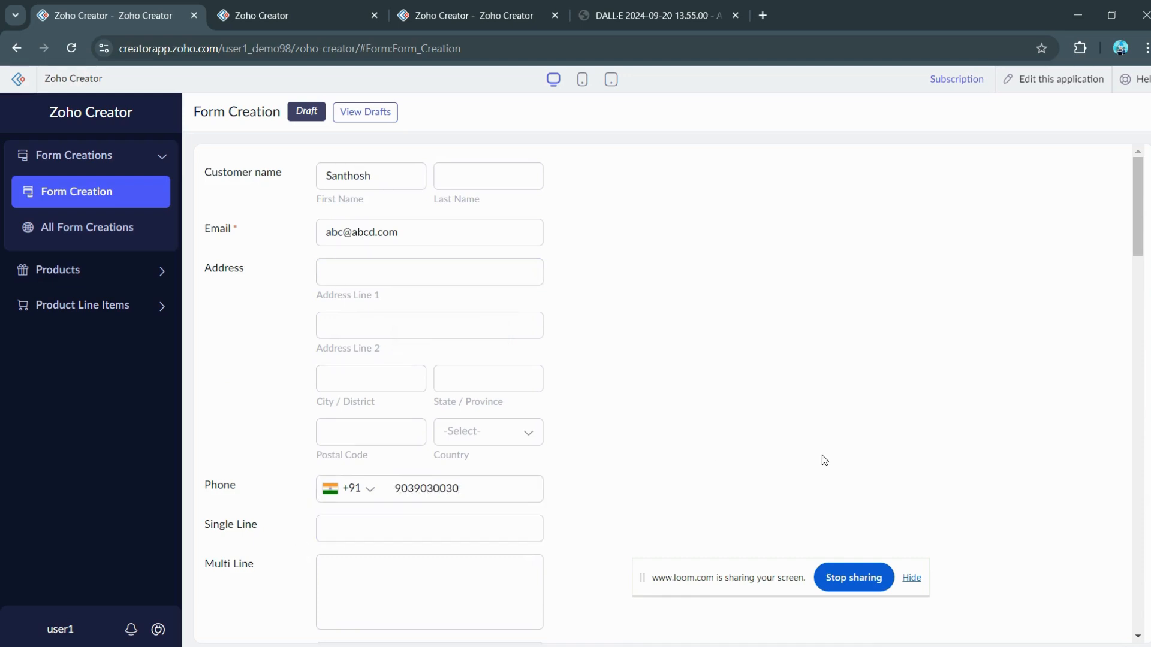
{"action": "scroll", "coordinate": [739, 483], "scroll_direction": "down", "scroll_amount": 16}
{"action": "scroll", "coordinate": [702, 510], "scroll_direction": "down", "scroll_amount": 10}
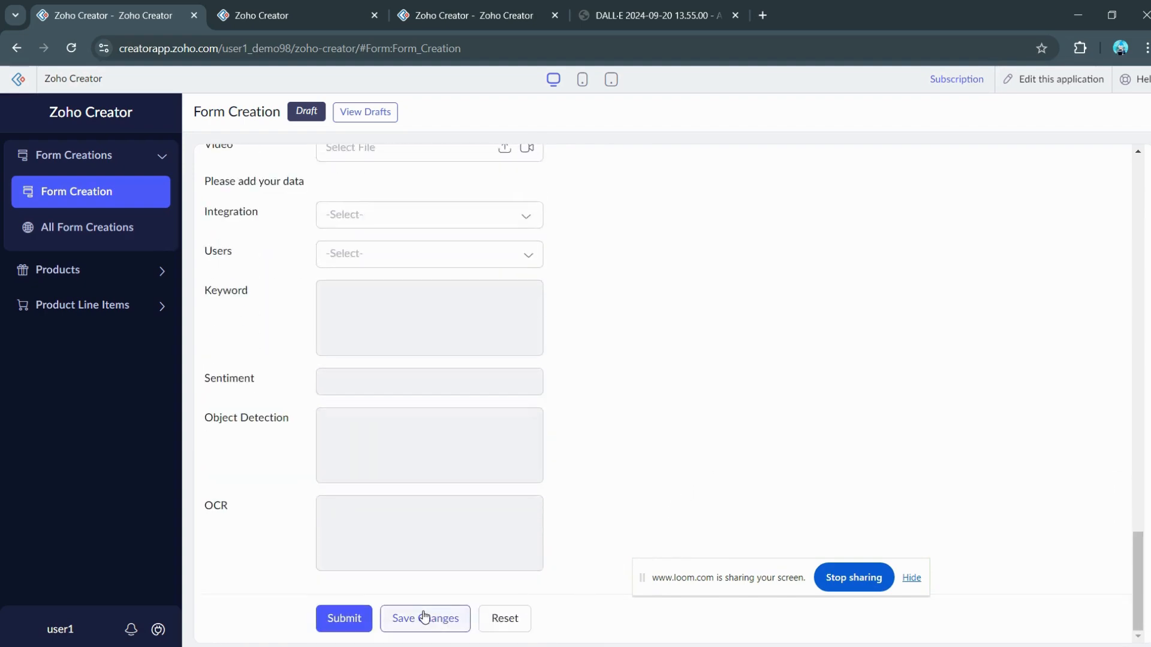
{"action": "left_click", "coordinate": [426, 618]}
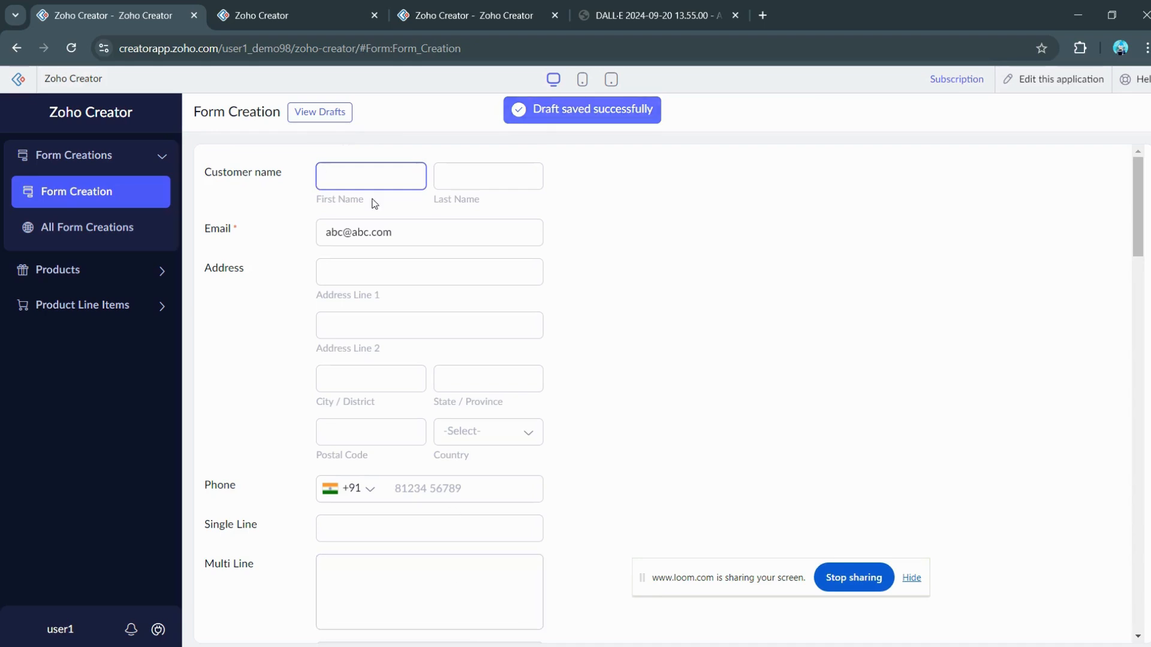
Step: Reload the saved draft, check the restored phone number and submit it as a record
{"action": "left_click", "coordinate": [331, 115]}
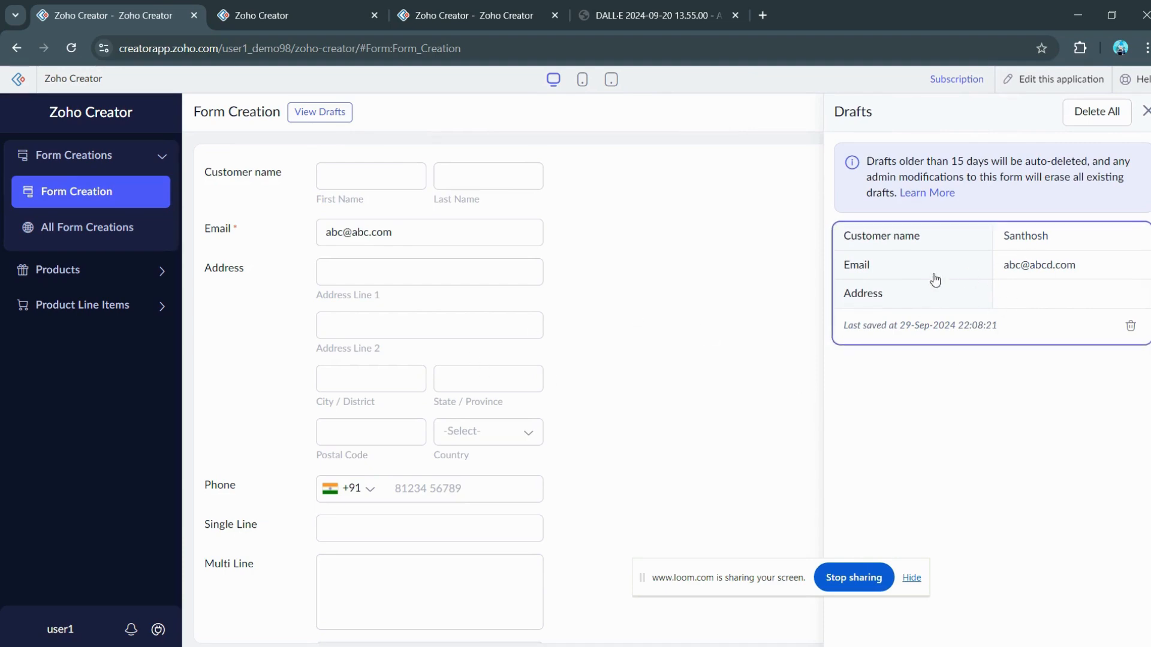
{"action": "left_click", "coordinate": [889, 287]}
{"action": "scroll", "coordinate": [545, 346], "scroll_direction": "up", "scroll_amount": 15}
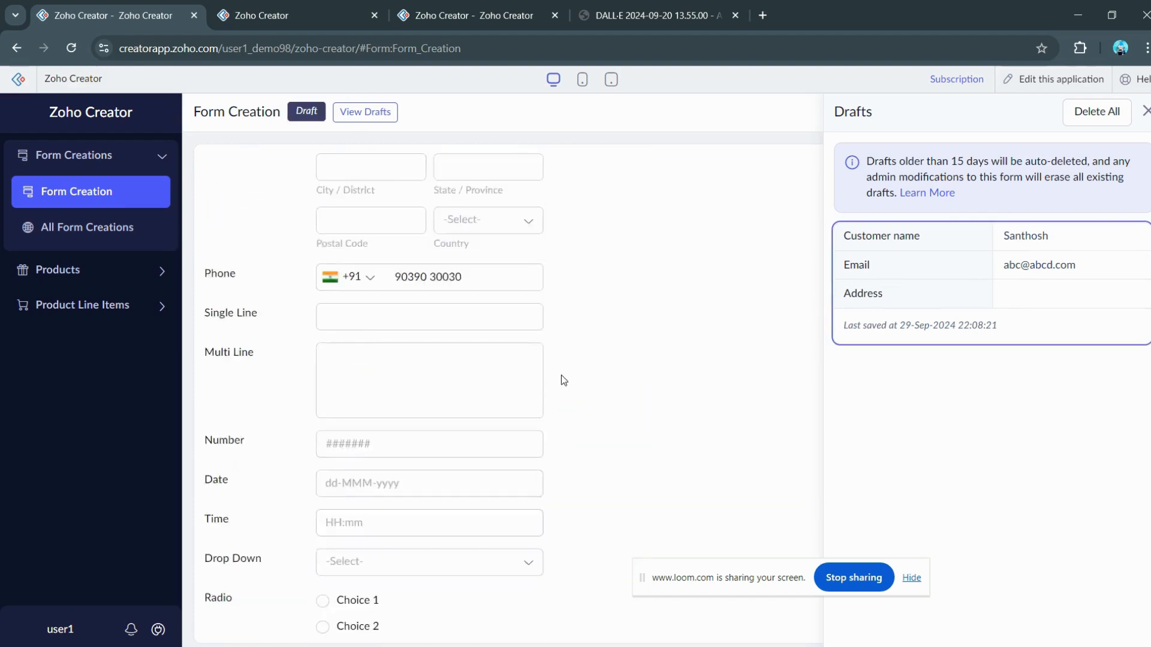
{"action": "left_click", "coordinate": [490, 497]}
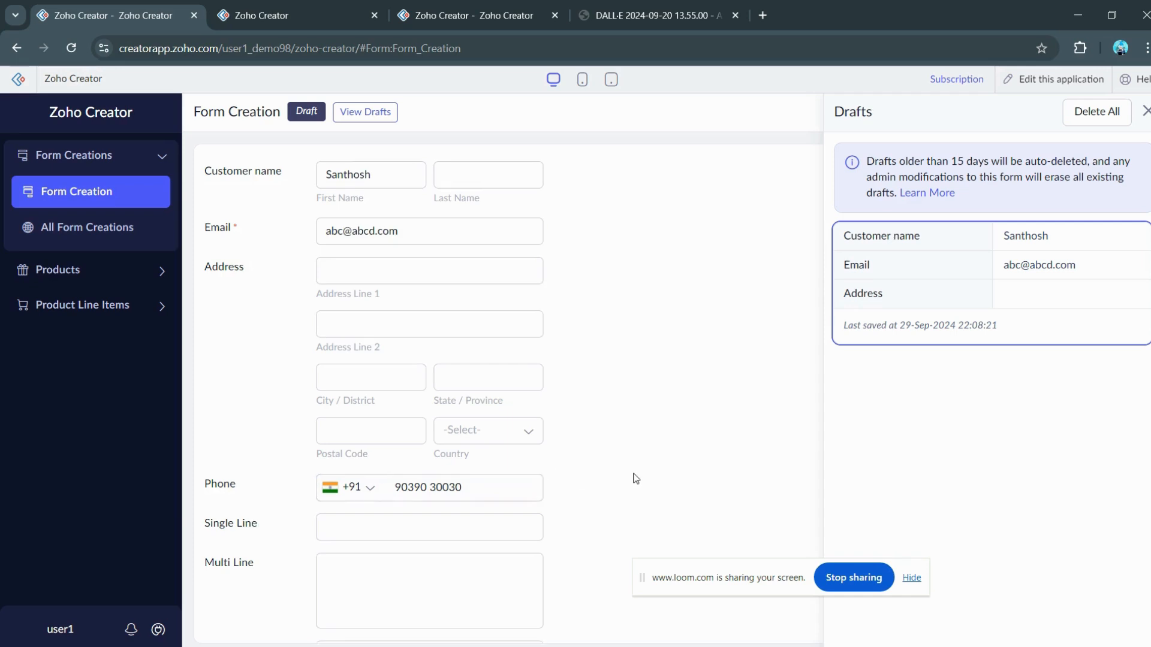
{"action": "scroll", "coordinate": [609, 470], "scroll_direction": "down", "scroll_amount": 8}
{"action": "scroll", "coordinate": [605, 461], "scroll_direction": "down", "scroll_amount": 15}
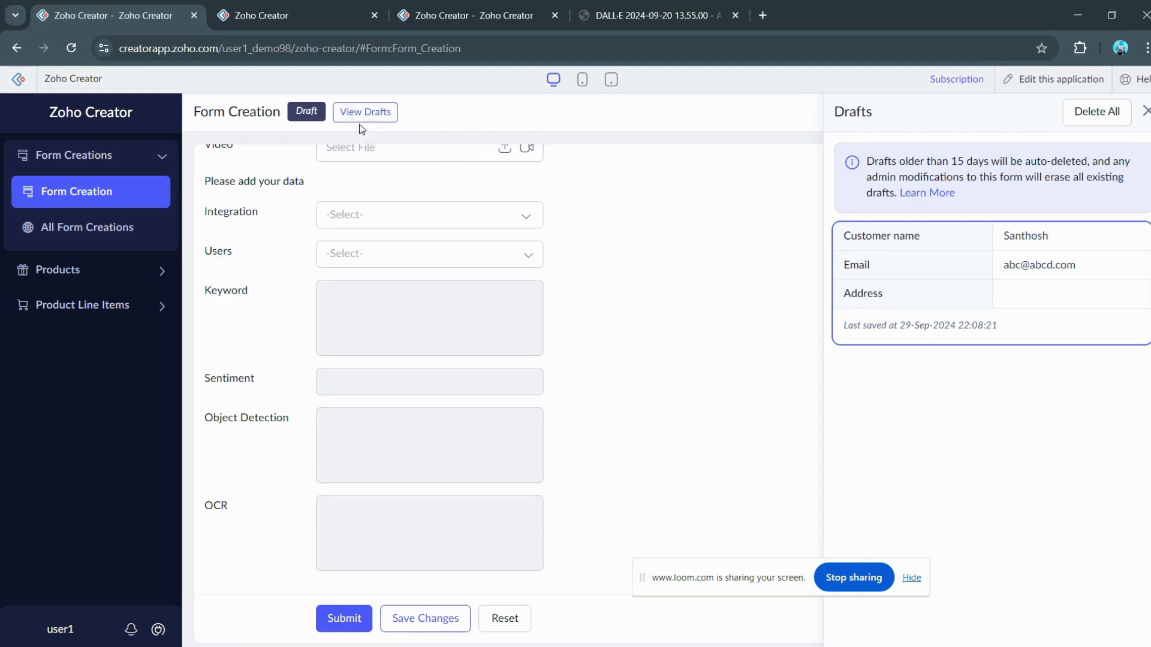
{"action": "left_click", "coordinate": [343, 620]}
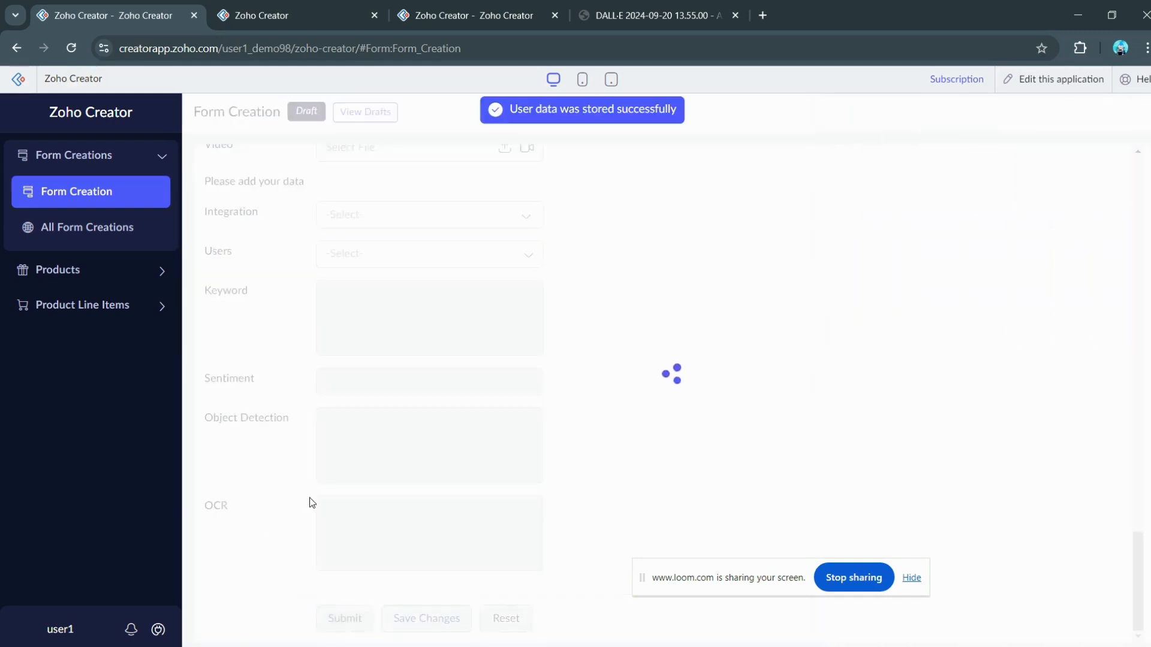
{"action": "left_click", "coordinate": [30, 227]}
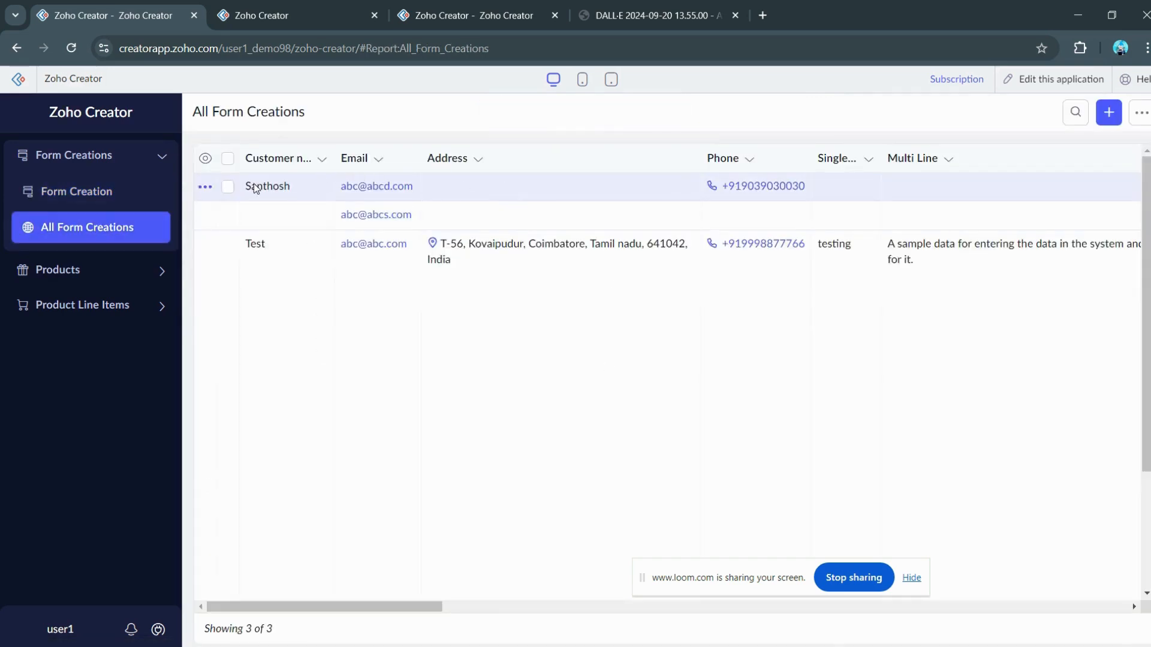
{"action": "left_click_drag", "start_coordinate": [246, 188], "coordinate": [319, 190]}
{"action": "left_click", "coordinate": [491, 193]}
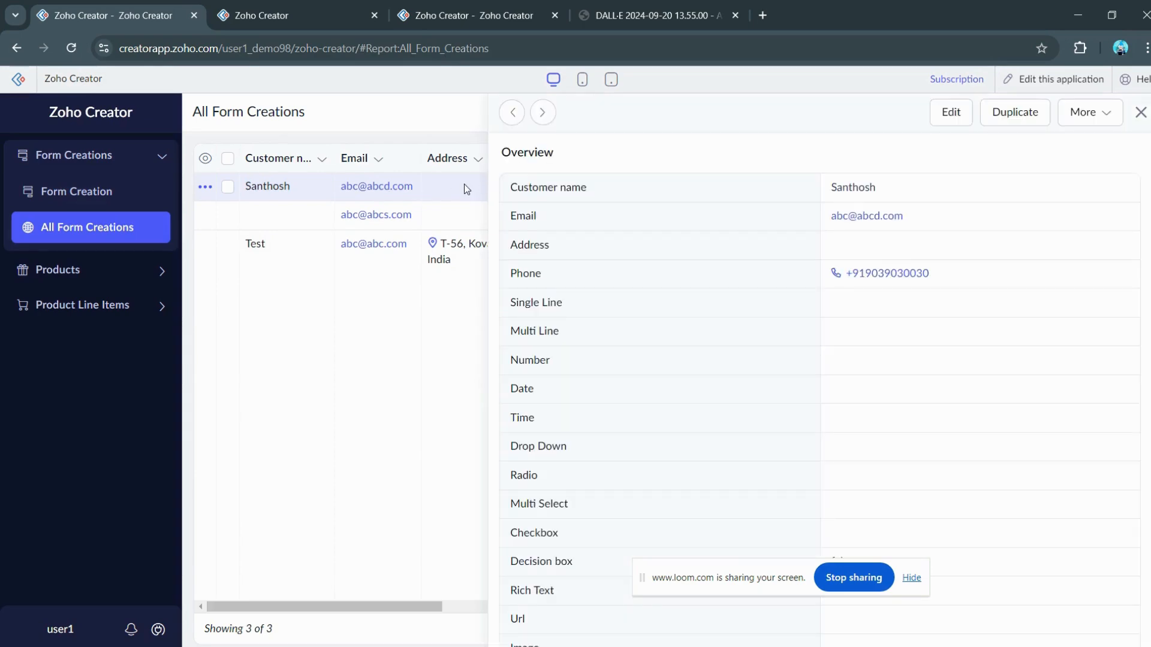
{"action": "left_click", "coordinate": [961, 118]}
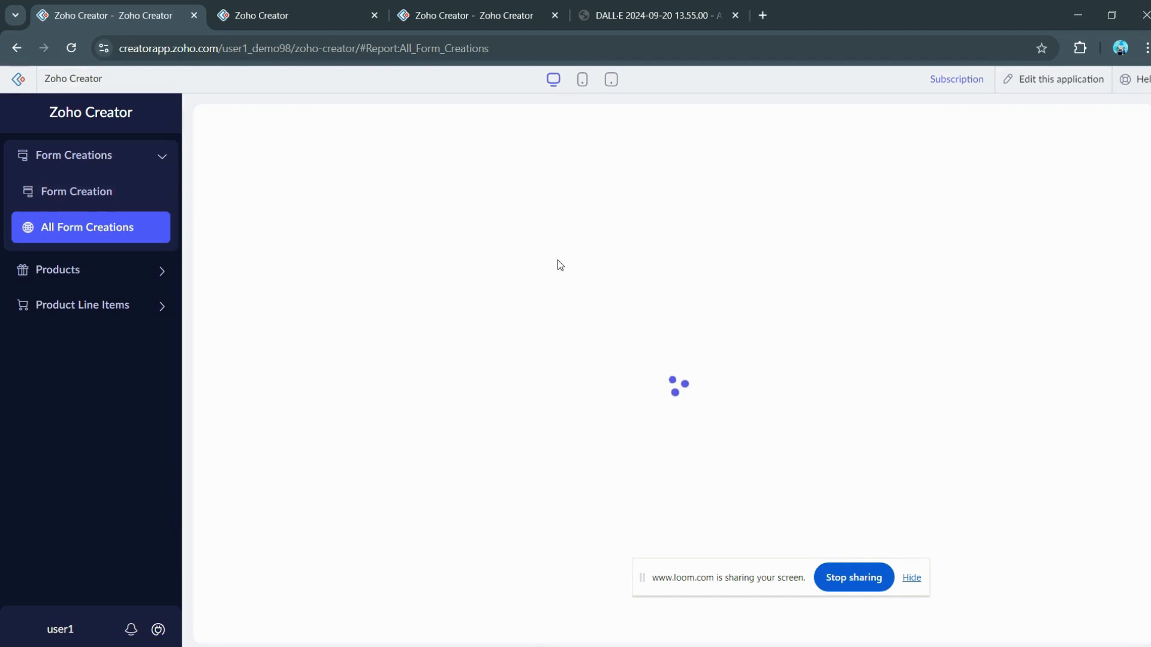
{"action": "scroll", "coordinate": [390, 315], "scroll_direction": "down", "scroll_amount": 5}
{"action": "scroll", "coordinate": [562, 319], "scroll_direction": "up", "scroll_amount": 4}
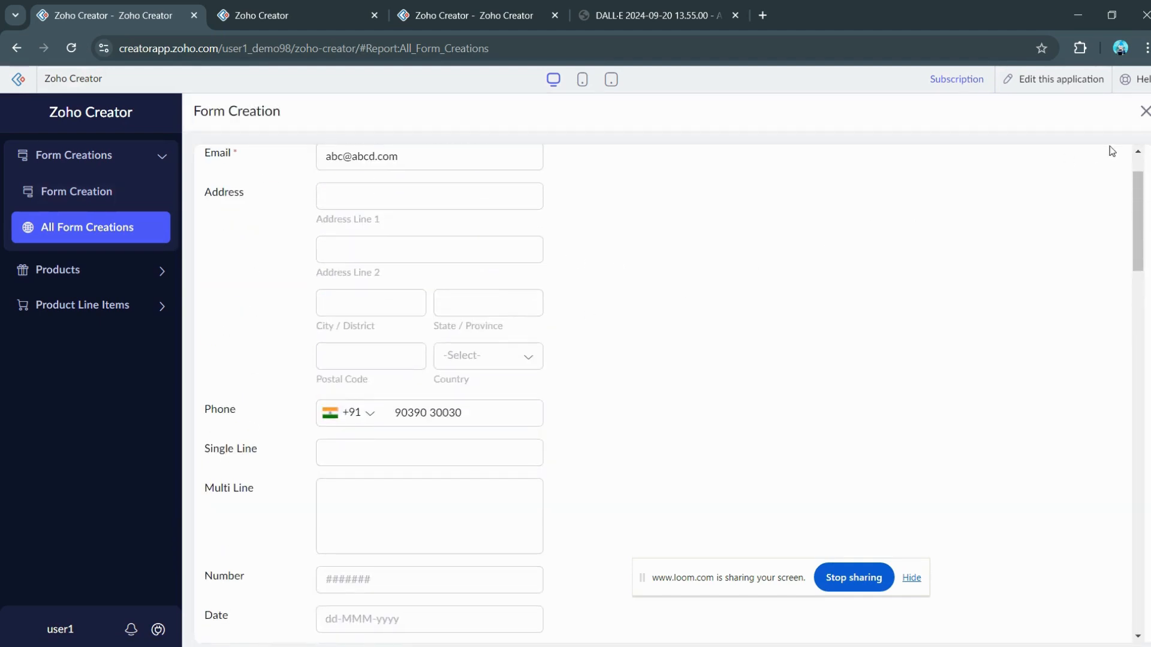
{"action": "left_click", "coordinate": [1144, 112]}
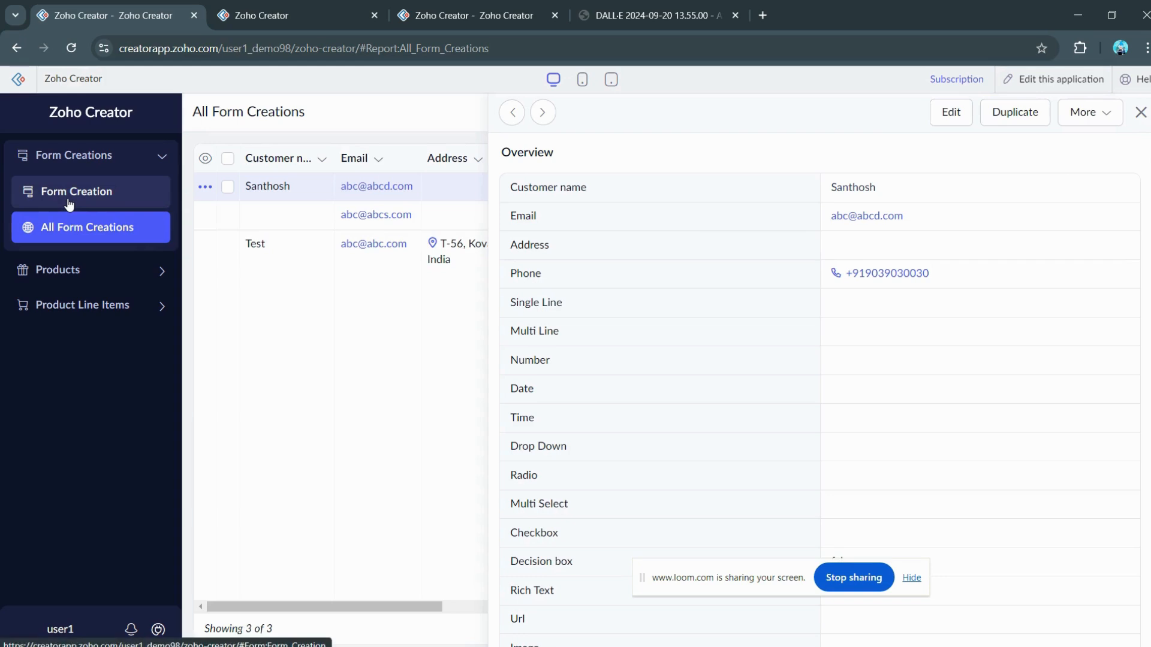
{"action": "left_click", "coordinate": [69, 204]}
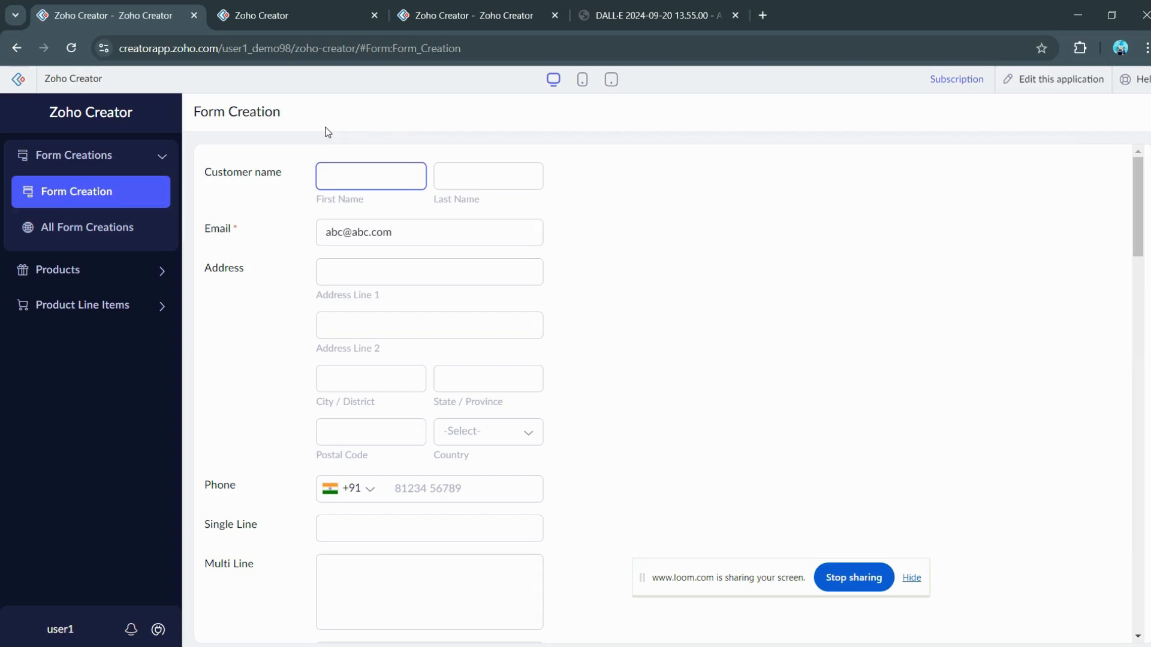
Step: In the form builder, keep Record Owner set to Added User
{"action": "left_click", "coordinate": [330, 7]}
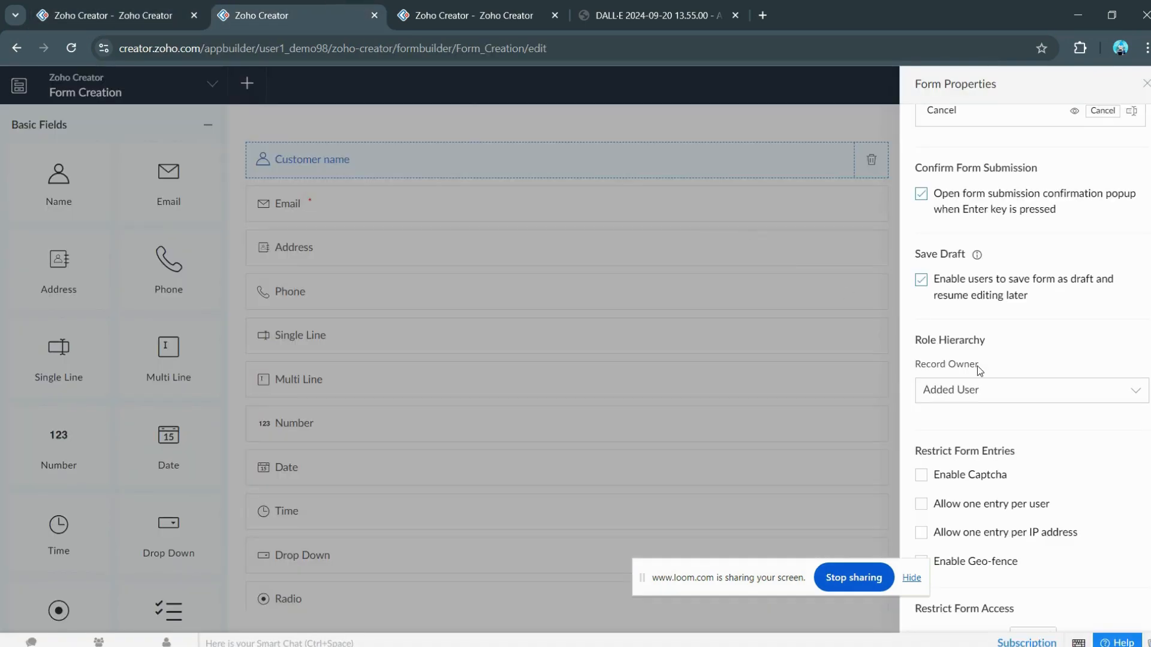
{"action": "left_click_drag", "start_coordinate": [739, 566], "coordinate": [567, 573]}
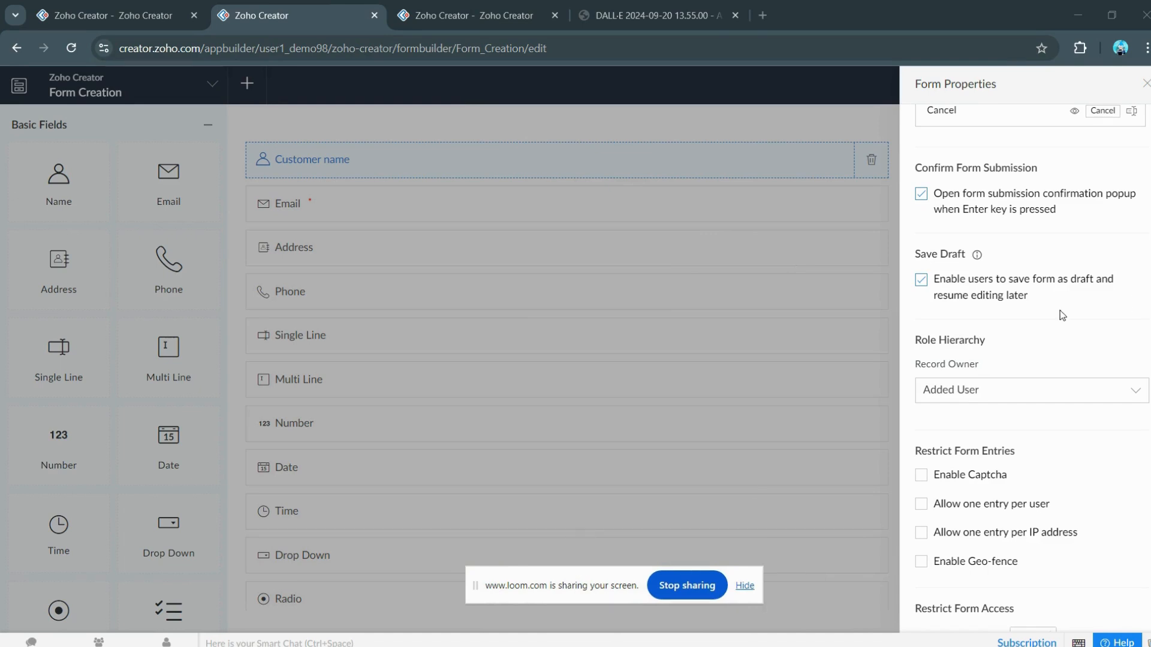
{"action": "left_click", "coordinate": [1036, 391]}
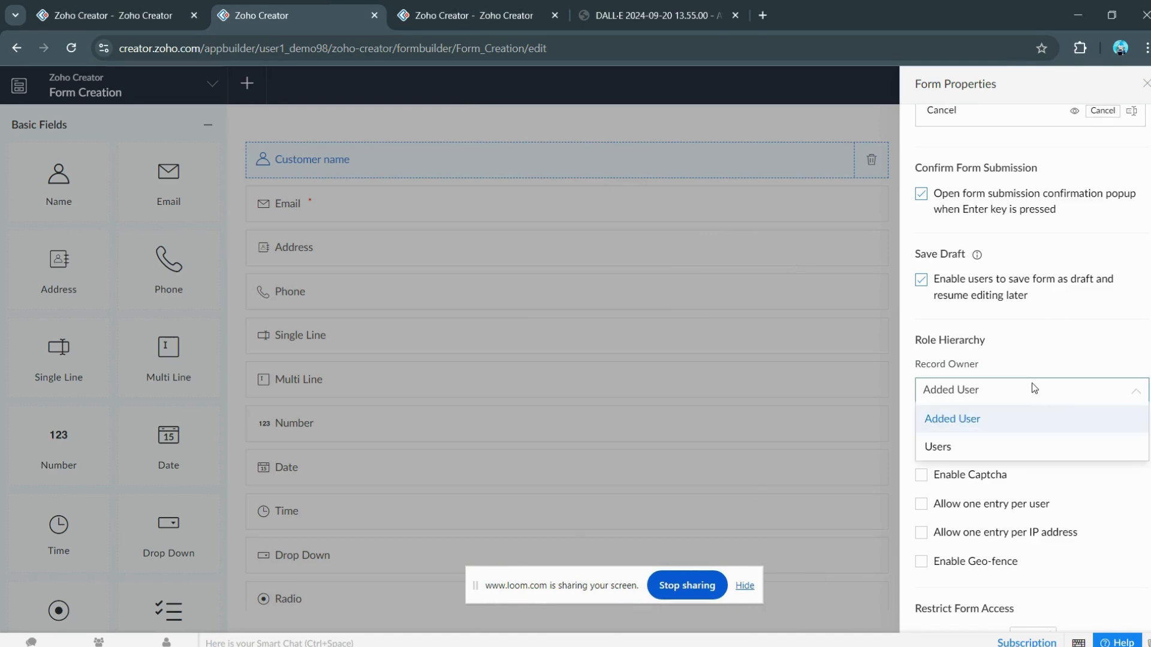
{"action": "left_click", "coordinate": [1033, 384]}
Step: Scroll Form Properties down to Restrict Form Entries and select the Disable form after box
{"action": "scroll", "coordinate": [1029, 384], "scroll_direction": "down", "scroll_amount": 3}
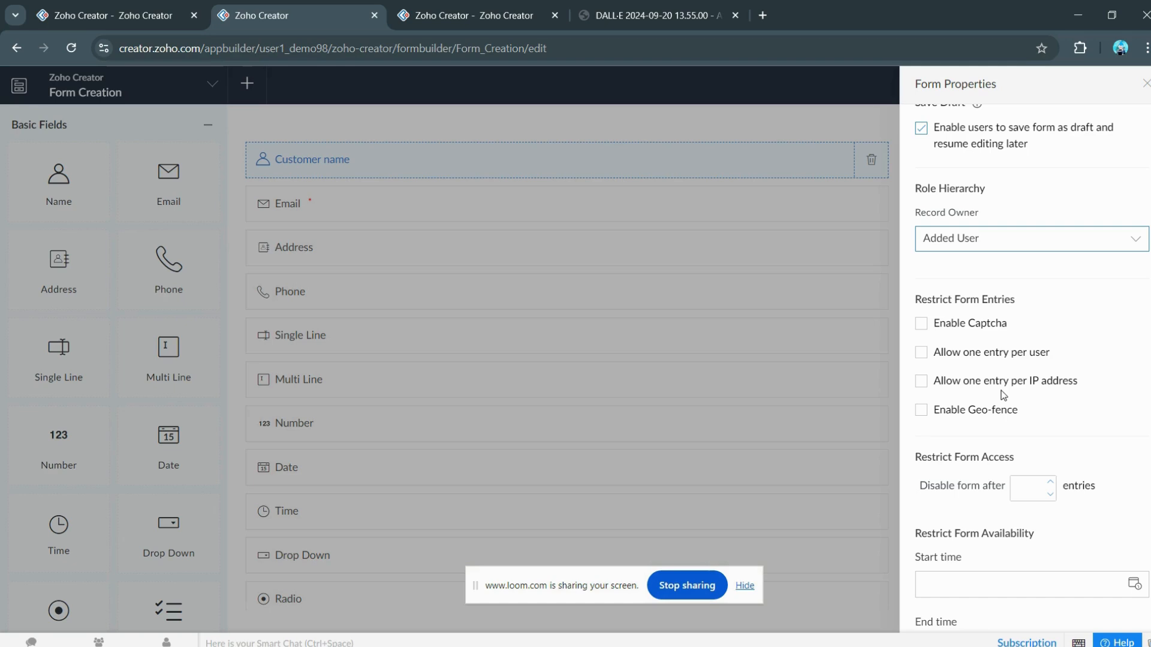
{"action": "scroll", "coordinate": [1046, 418], "scroll_direction": "down", "scroll_amount": 1}
{"action": "left_click", "coordinate": [1042, 414]}
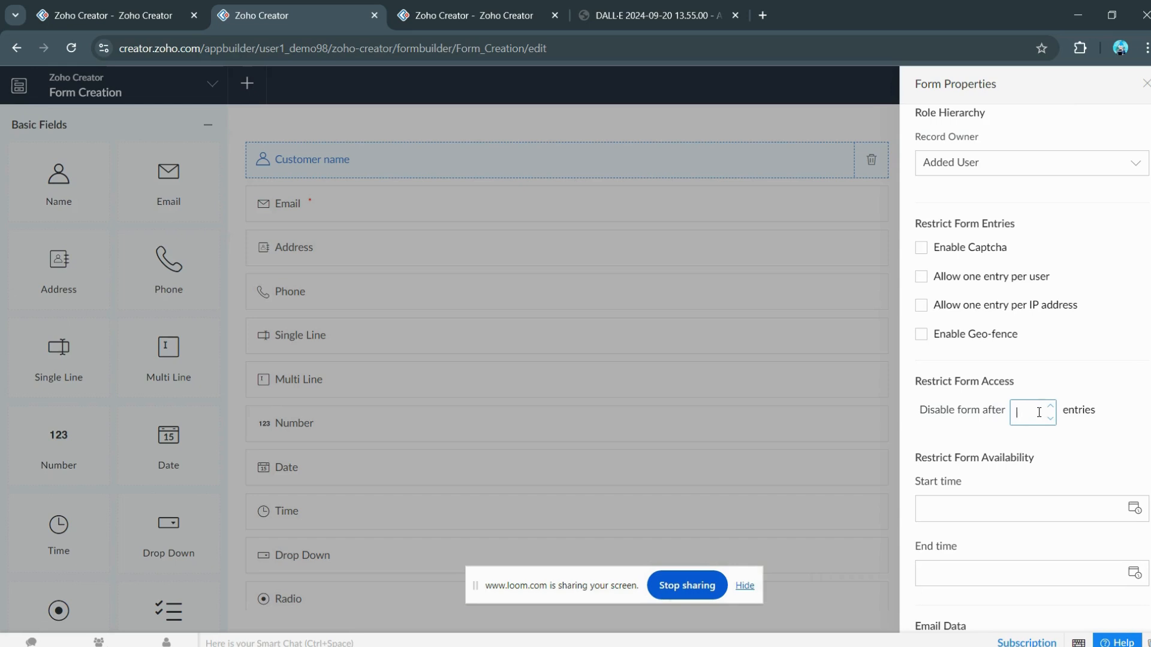
Step: Enter 10 as the entry limit, keeping the default maximum-entries error message
{"action": "type", "text": "10"}
{"action": "left_click", "coordinate": [1116, 364]}
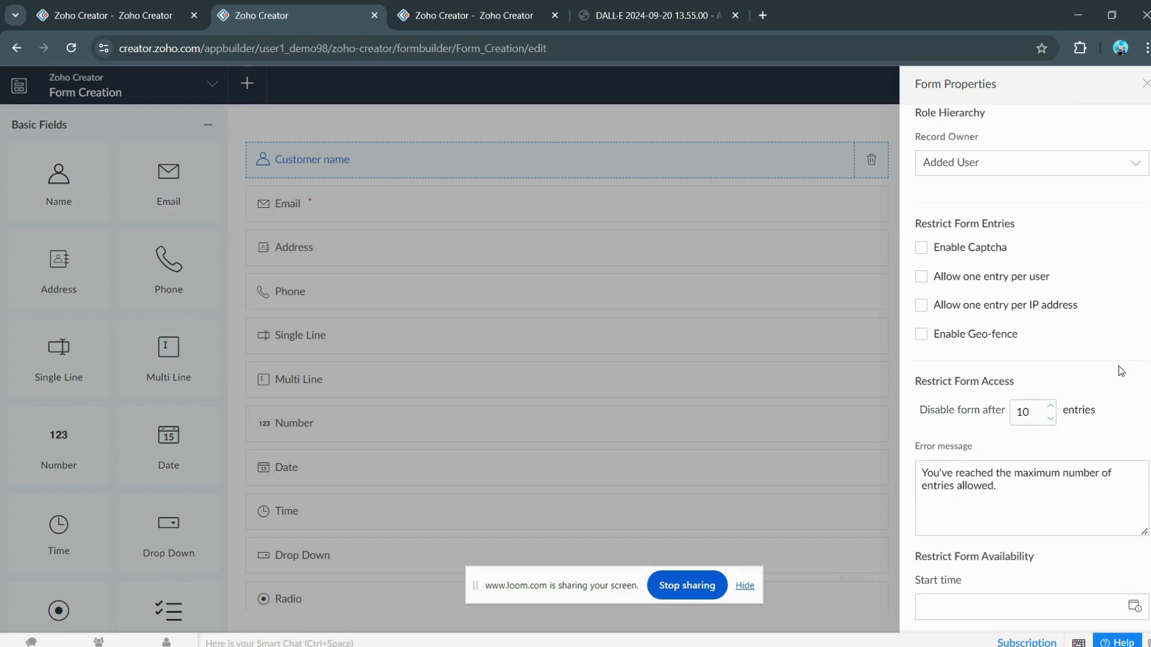
{"action": "scroll", "coordinate": [1103, 420], "scroll_direction": "down", "scroll_amount": 1}
{"action": "left_click_drag", "start_coordinate": [1015, 419], "coordinate": [901, 402]}
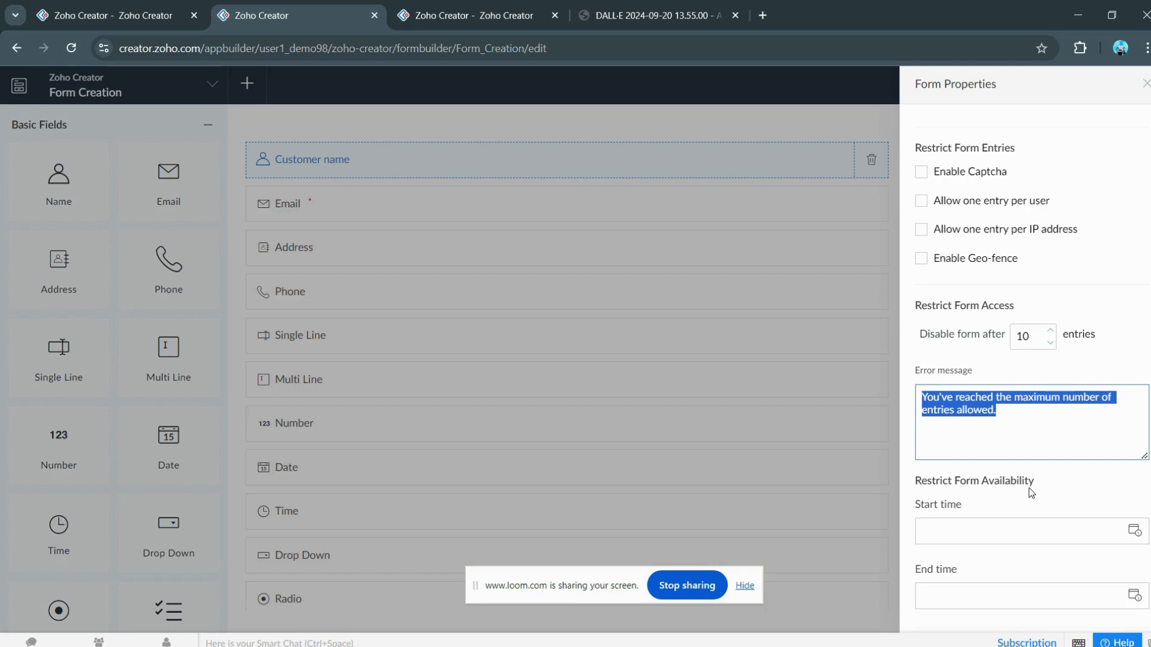
{"action": "scroll", "coordinate": [1031, 492], "scroll_direction": "down", "scroll_amount": 4}
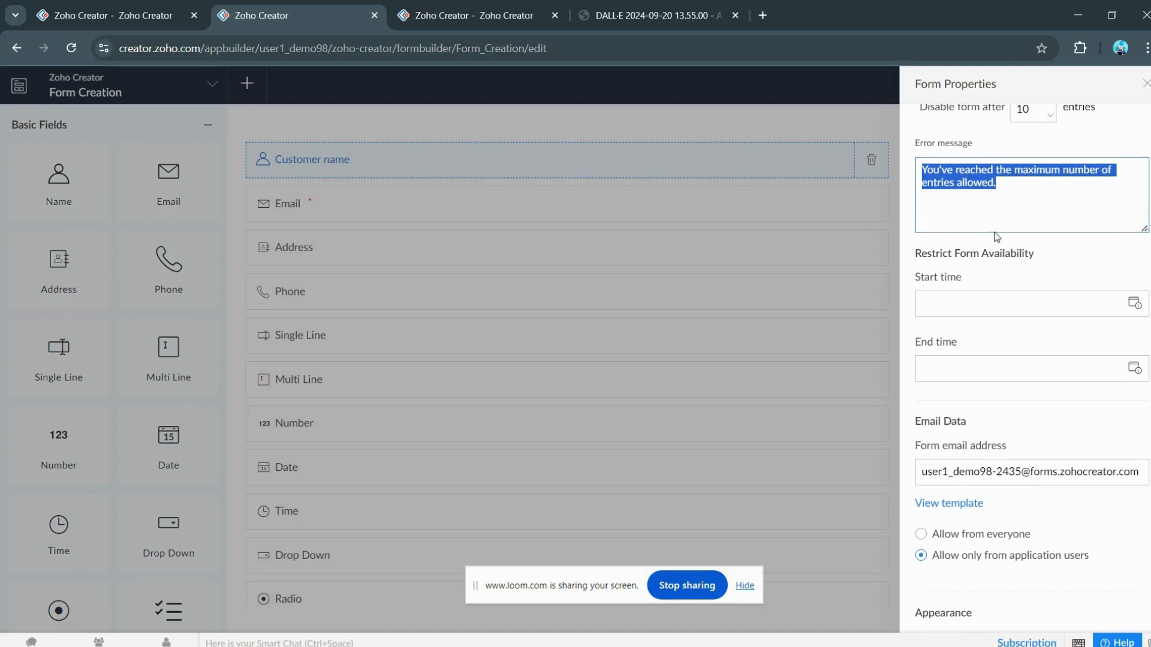
Step: Set the availability start time to 29-Sep-2024 22:00:51 using the date-time picker
{"action": "left_click", "coordinate": [987, 303]}
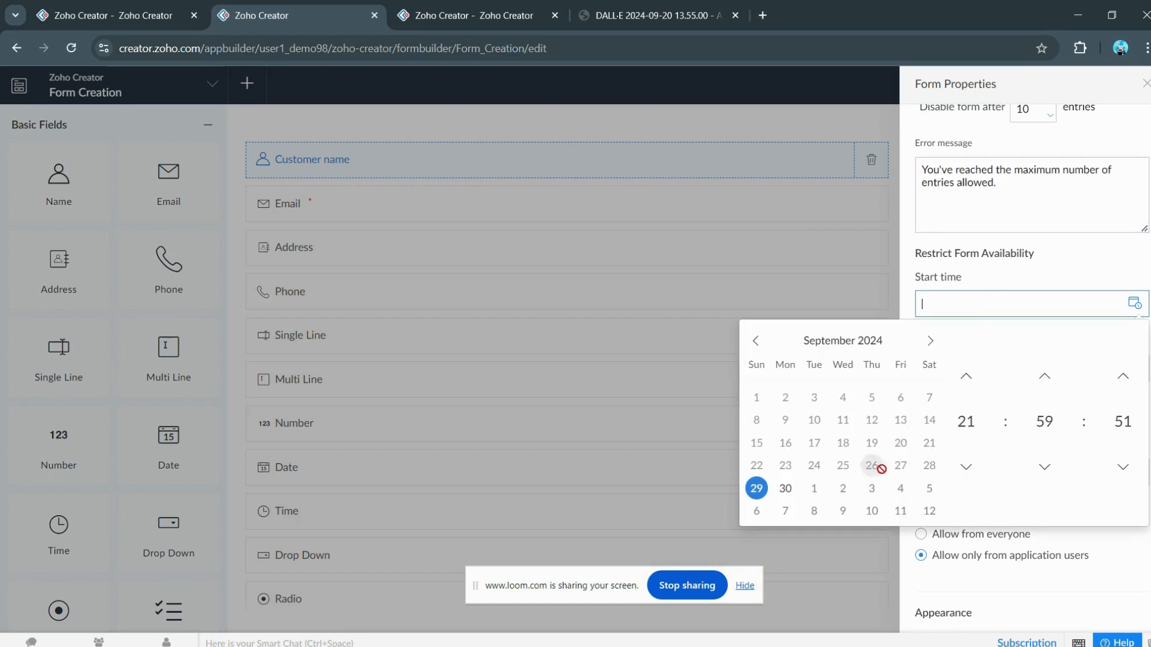
{"action": "left_click", "coordinate": [964, 426]}
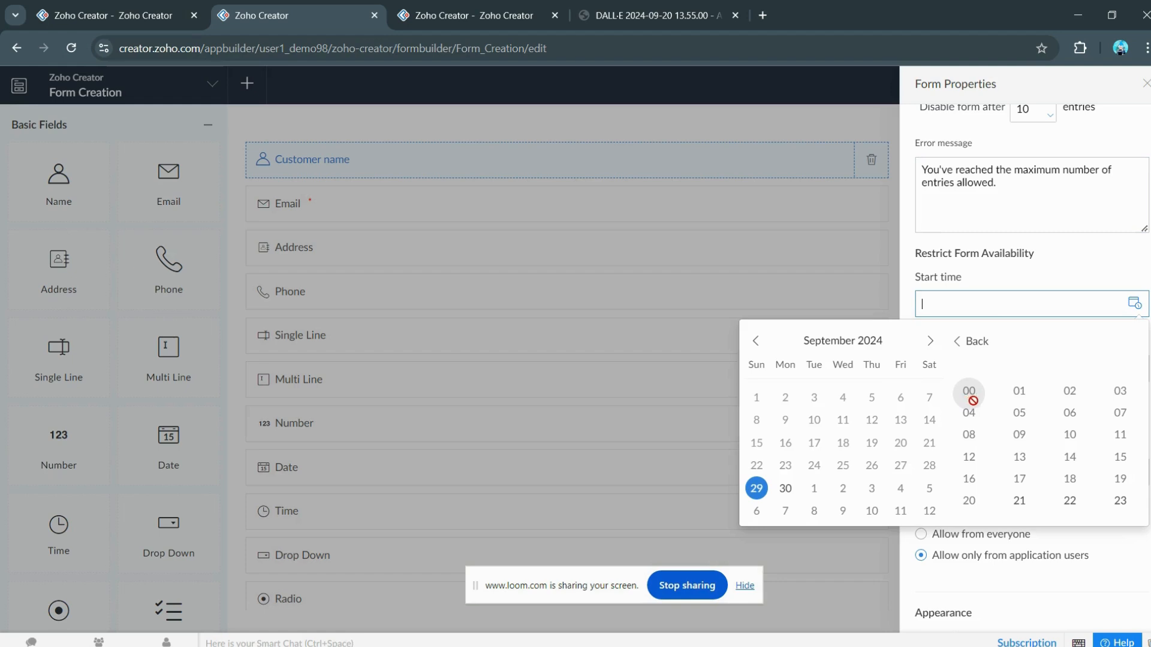
{"action": "left_click", "coordinate": [761, 489]}
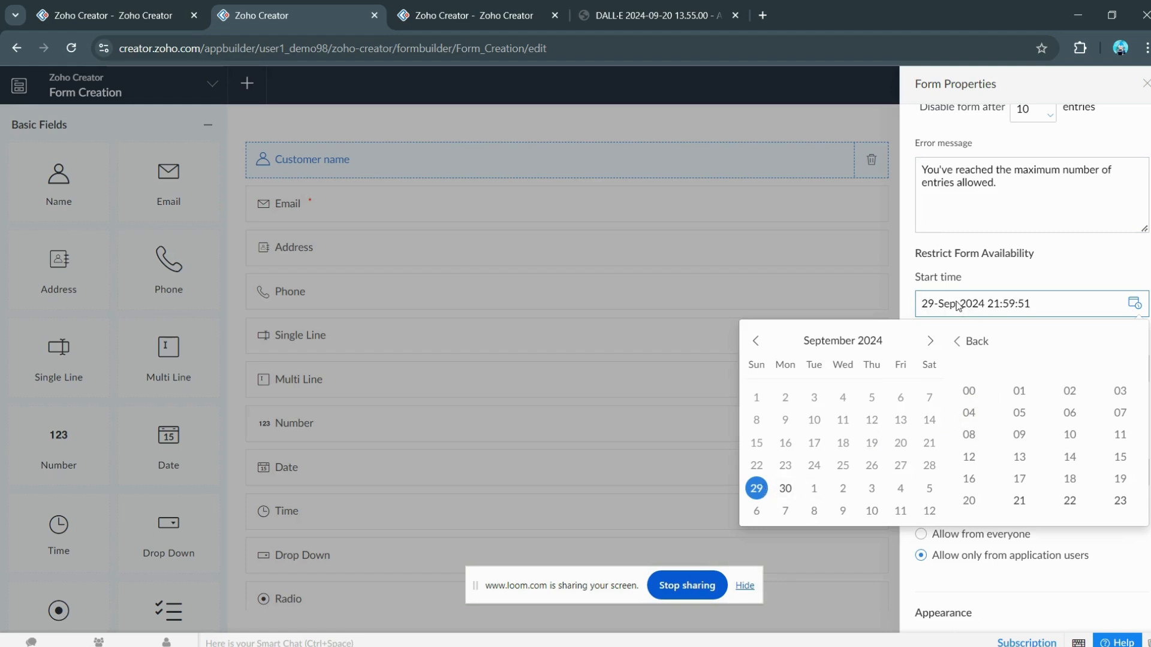
{"action": "left_click", "coordinate": [969, 425]}
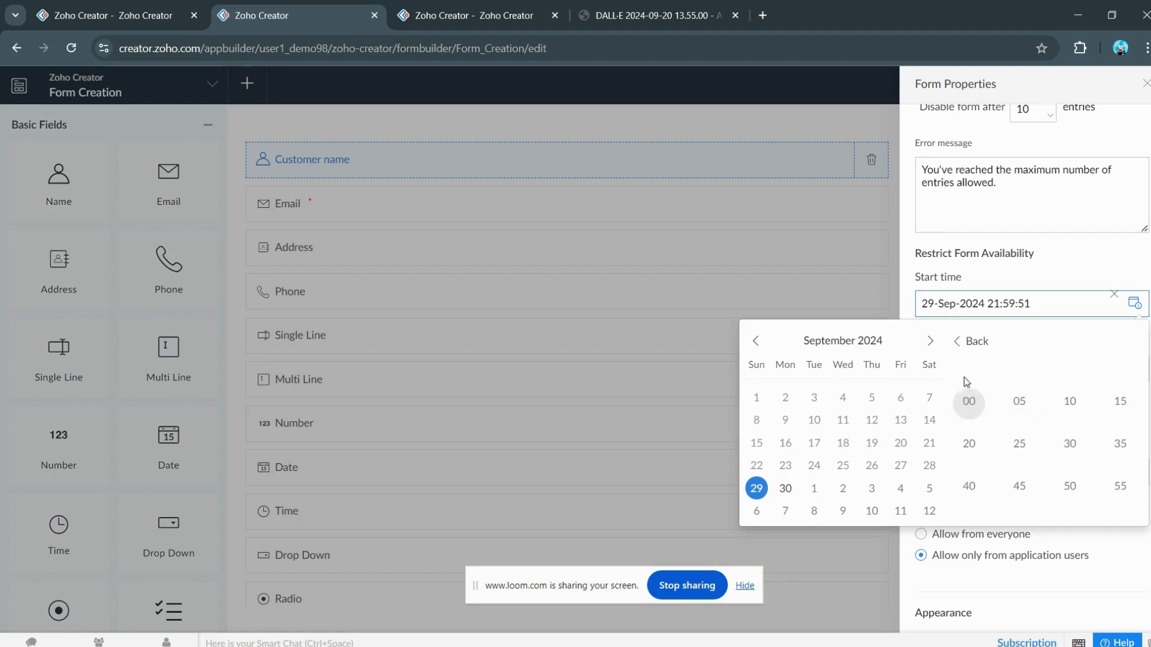
{"action": "left_click", "coordinate": [973, 341]}
{"action": "left_click", "coordinate": [975, 431]}
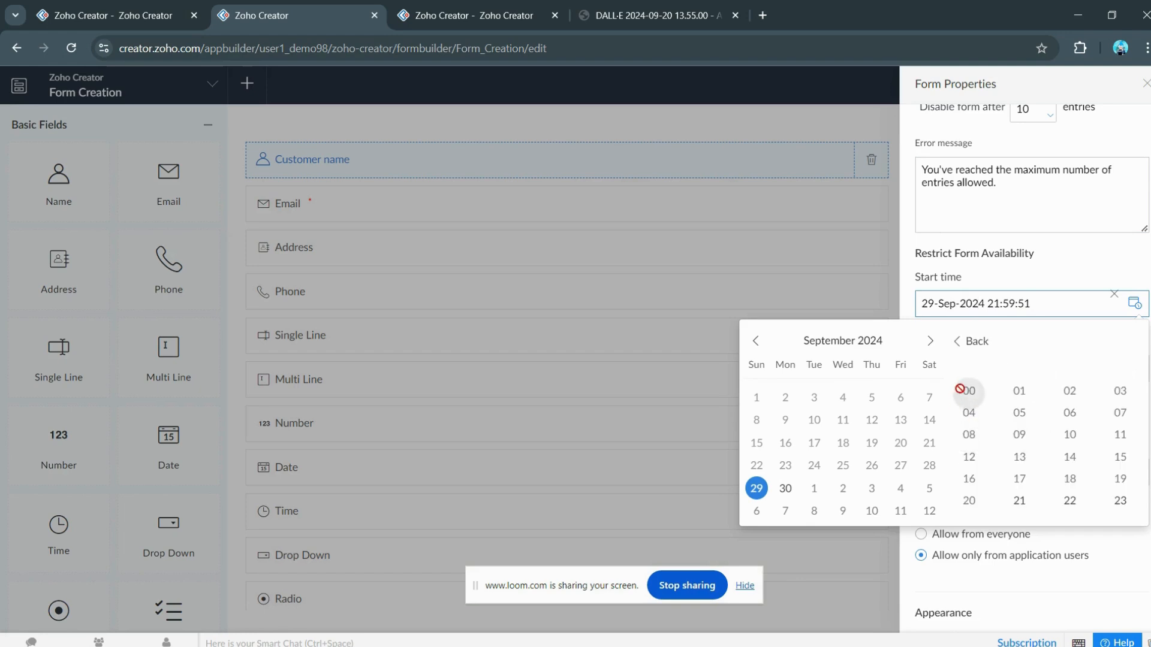
{"action": "left_click", "coordinate": [1025, 500]}
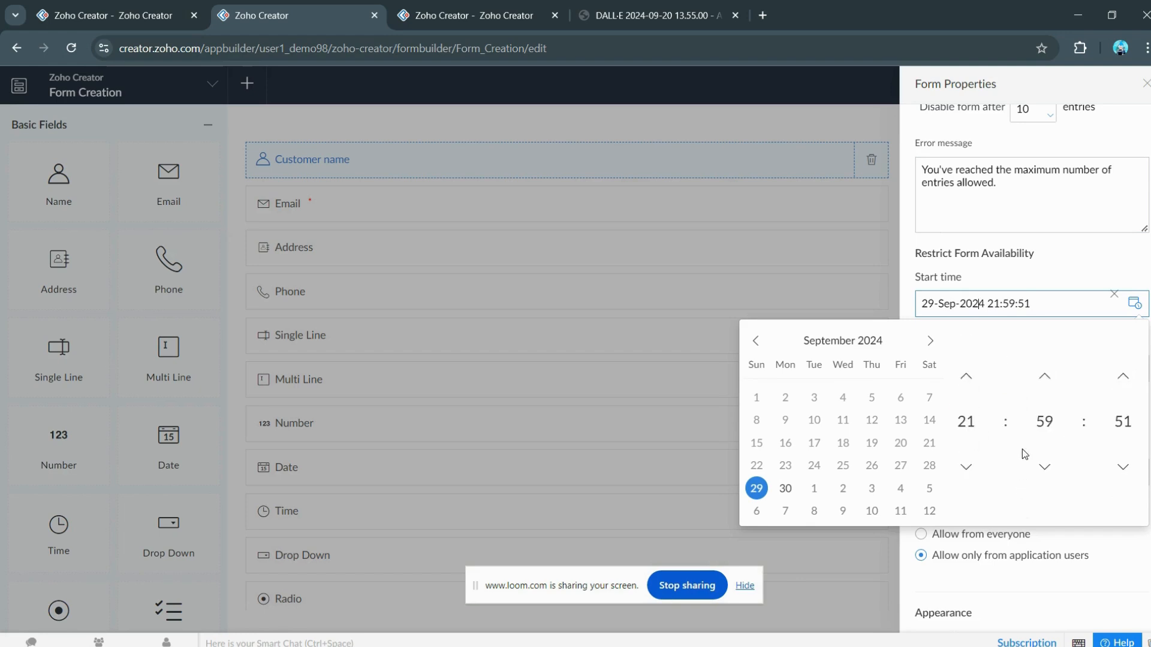
{"action": "left_click", "coordinate": [1040, 421]}
{"action": "left_click", "coordinate": [971, 343]}
{"action": "left_click", "coordinate": [1044, 376]}
{"action": "left_click", "coordinate": [1026, 274]}
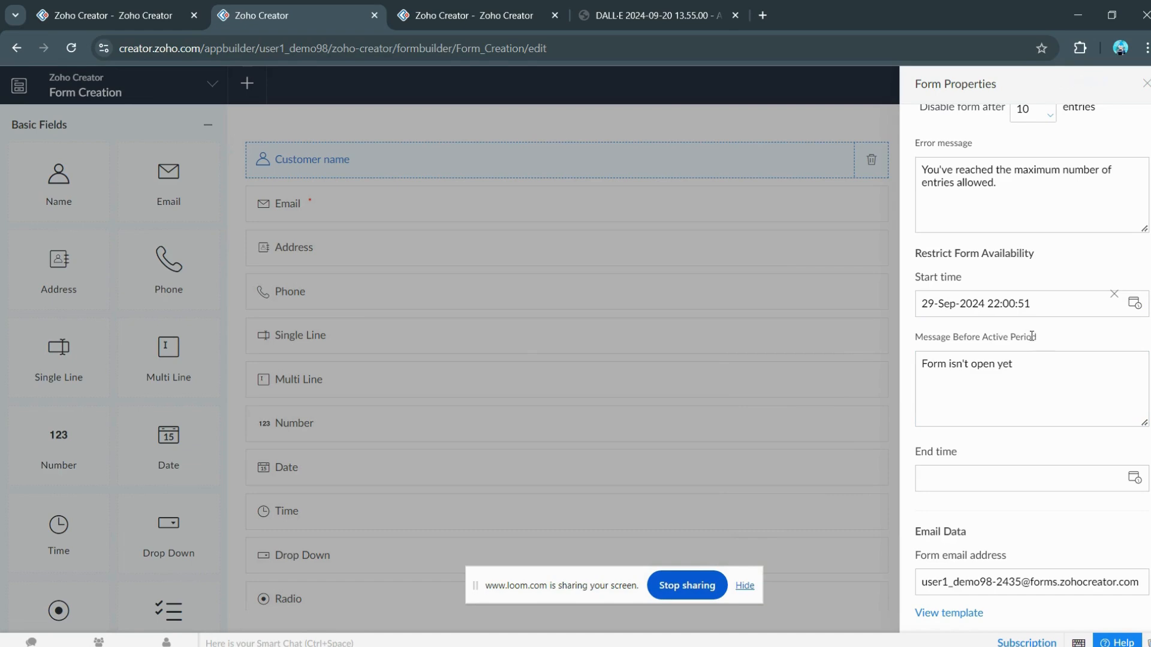
Step: Set the availability end time to 12-Oct-2024 22:11:43
{"action": "left_click", "coordinate": [1007, 473]}
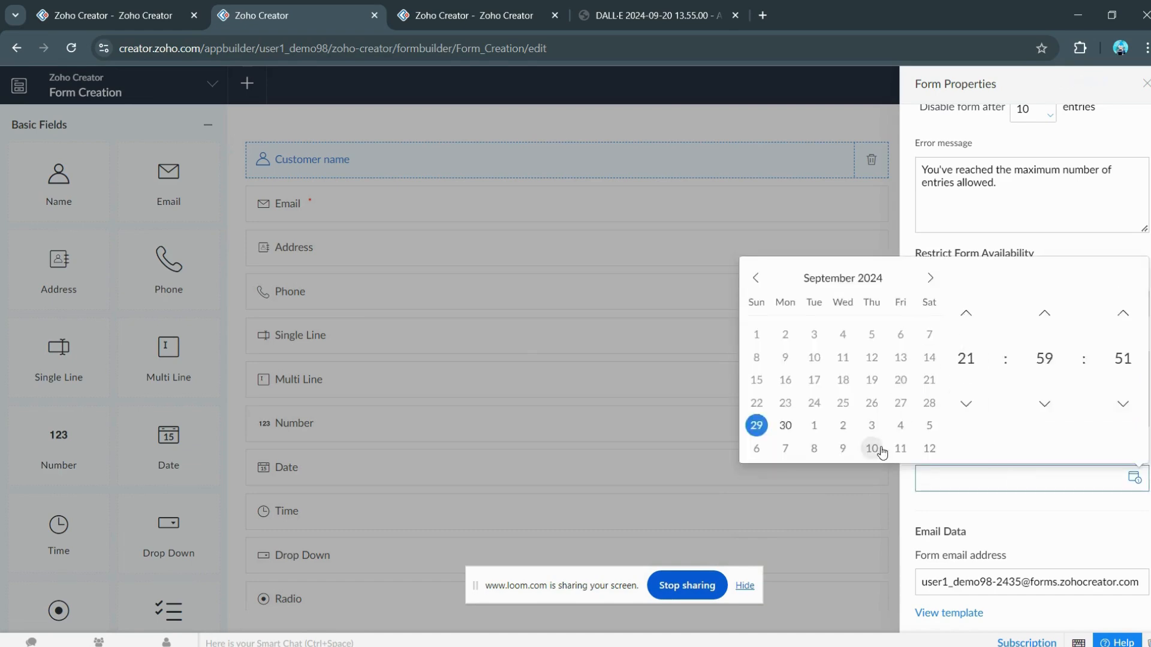
{"action": "left_click", "coordinate": [929, 448]}
{"action": "left_click", "coordinate": [1043, 508]}
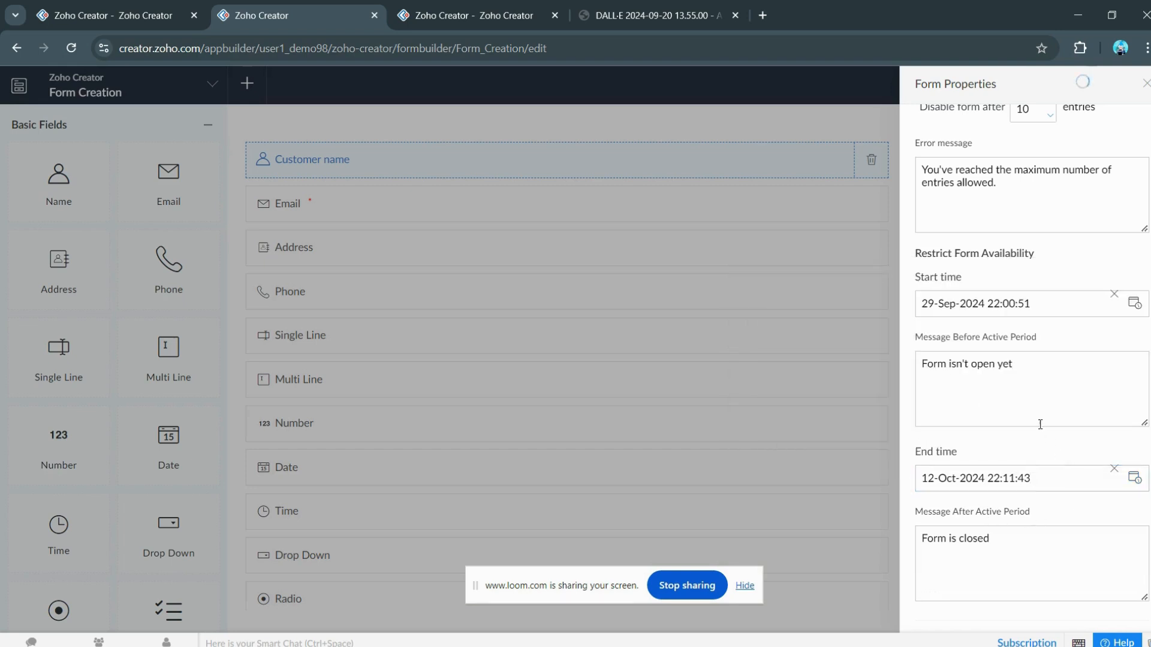
{"action": "left_click", "coordinate": [986, 378]}
Step: Append '. try again later by 30 Sep' to the Message Before Active Period text
{"action": "triple_click", "coordinate": [1025, 365]}
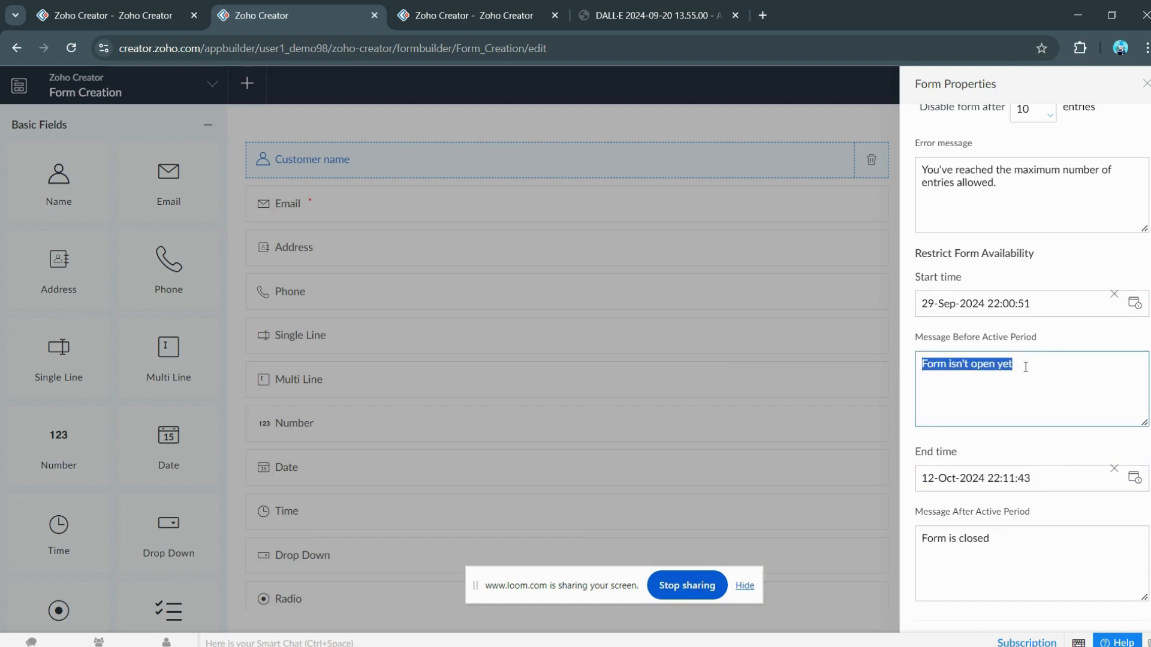
{"action": "left_click", "coordinate": [1011, 387]}
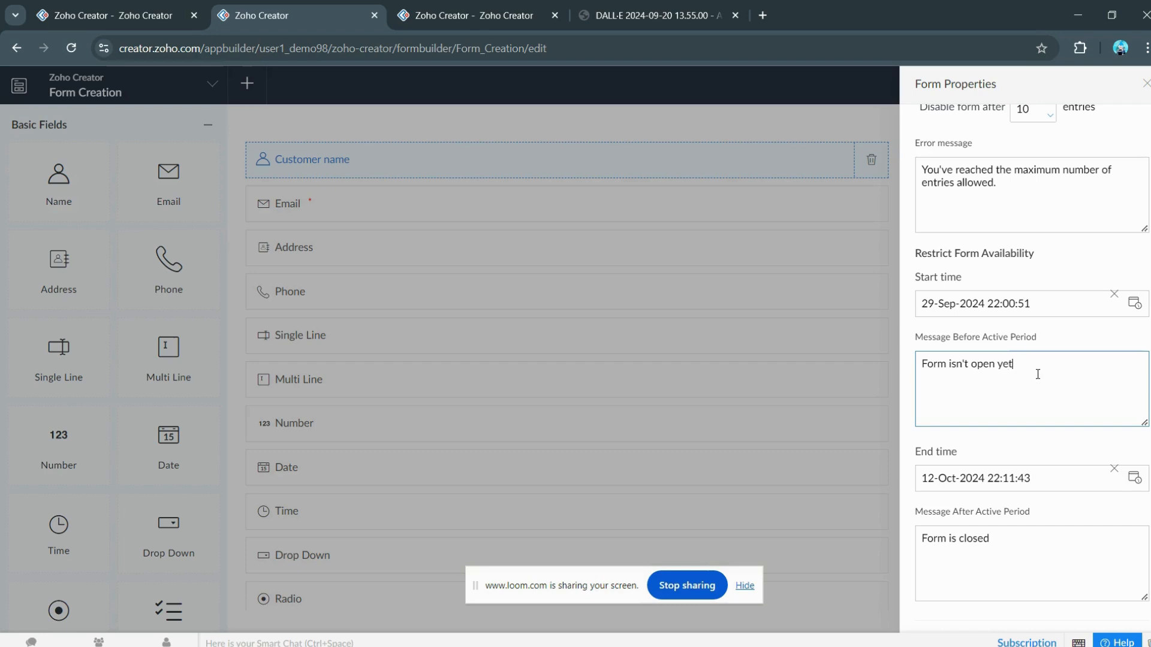
{"action": "type", "text": ". try agai"}
{"action": "type", "text": "n later by "}
{"action": "type", "text": "3-"}
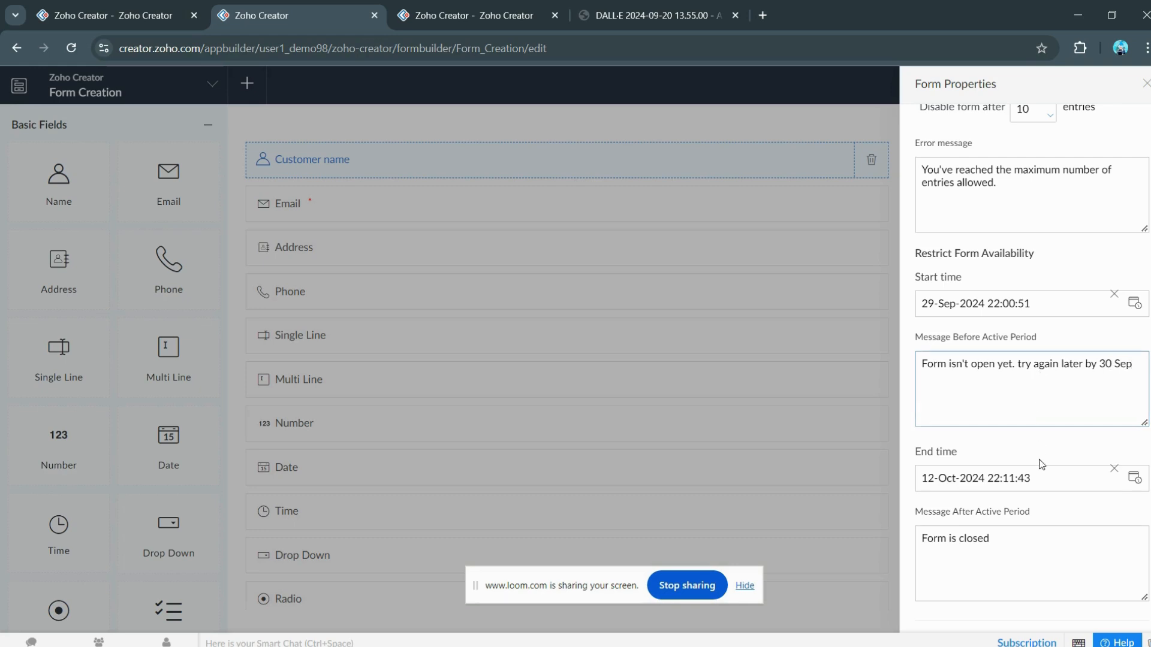
{"action": "scroll", "coordinate": [1038, 375], "scroll_direction": "down", "scroll_amount": 4}
{"action": "left_click", "coordinate": [993, 257]}
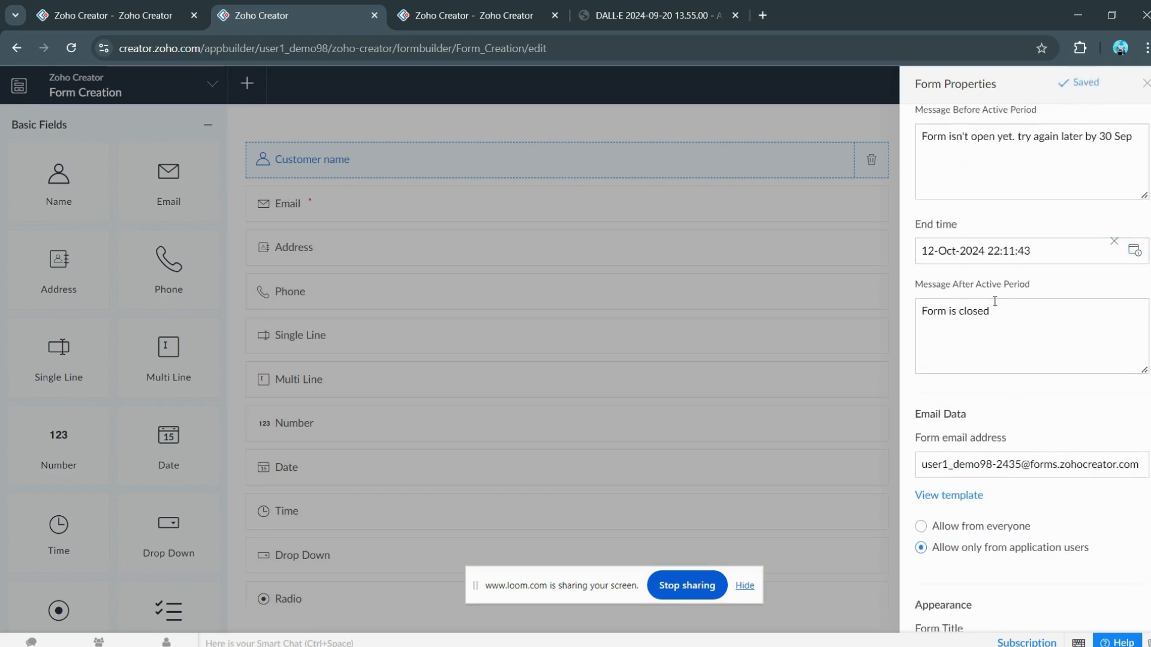
{"action": "left_click", "coordinate": [1049, 326]}
{"action": "scroll", "coordinate": [1049, 336], "scroll_direction": "up", "scroll_amount": 2}
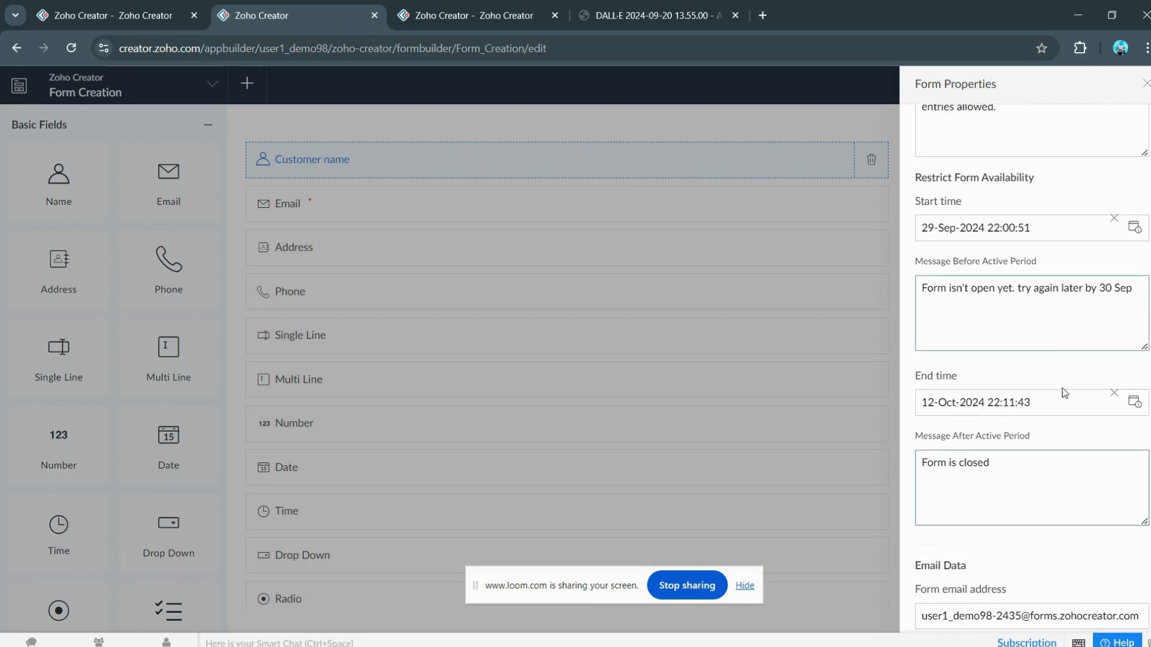
{"action": "scroll", "coordinate": [1019, 377], "scroll_direction": "down", "scroll_amount": 4}
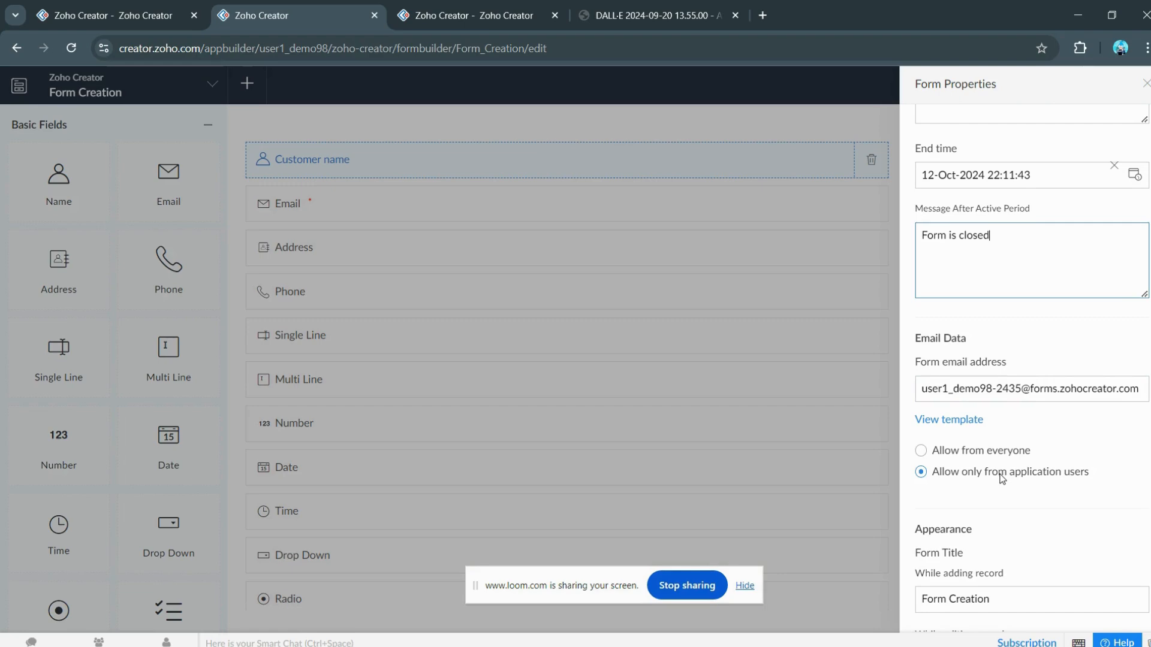
{"action": "scroll", "coordinate": [1000, 476], "scroll_direction": "up", "scroll_amount": 7}
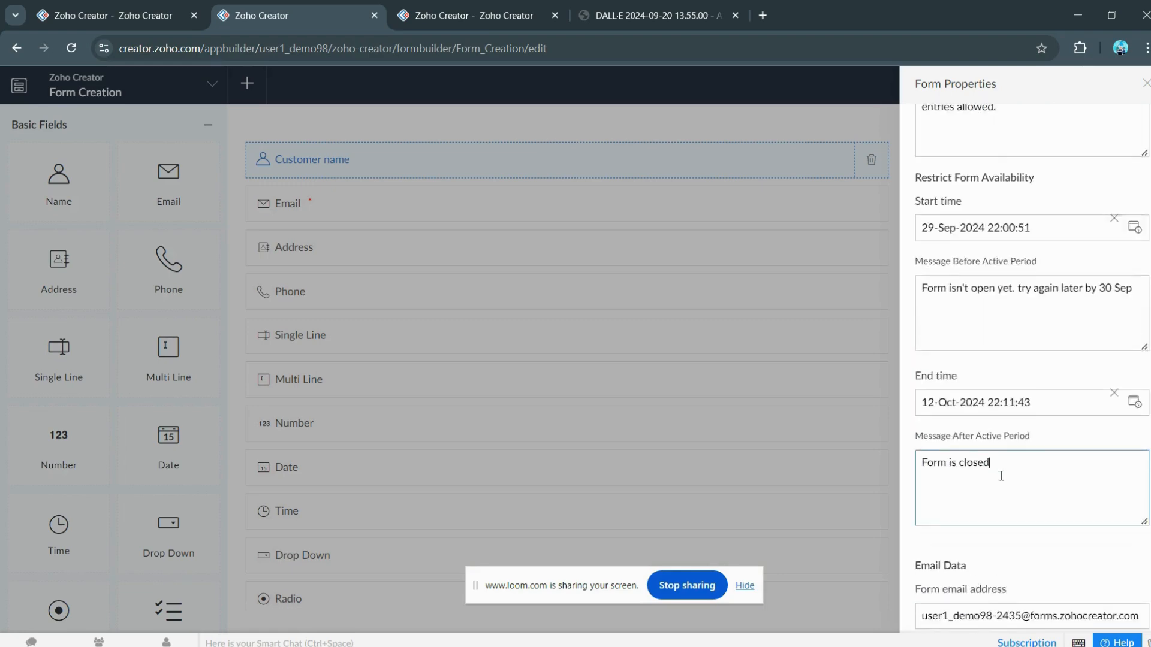
{"action": "scroll", "coordinate": [1005, 477], "scroll_direction": "down", "scroll_amount": 7}
Step: Replace the add-record Form Title with 'Test' and reload the live form to check it
{"action": "scroll", "coordinate": [1013, 492], "scroll_direction": "down", "scroll_amount": 4}
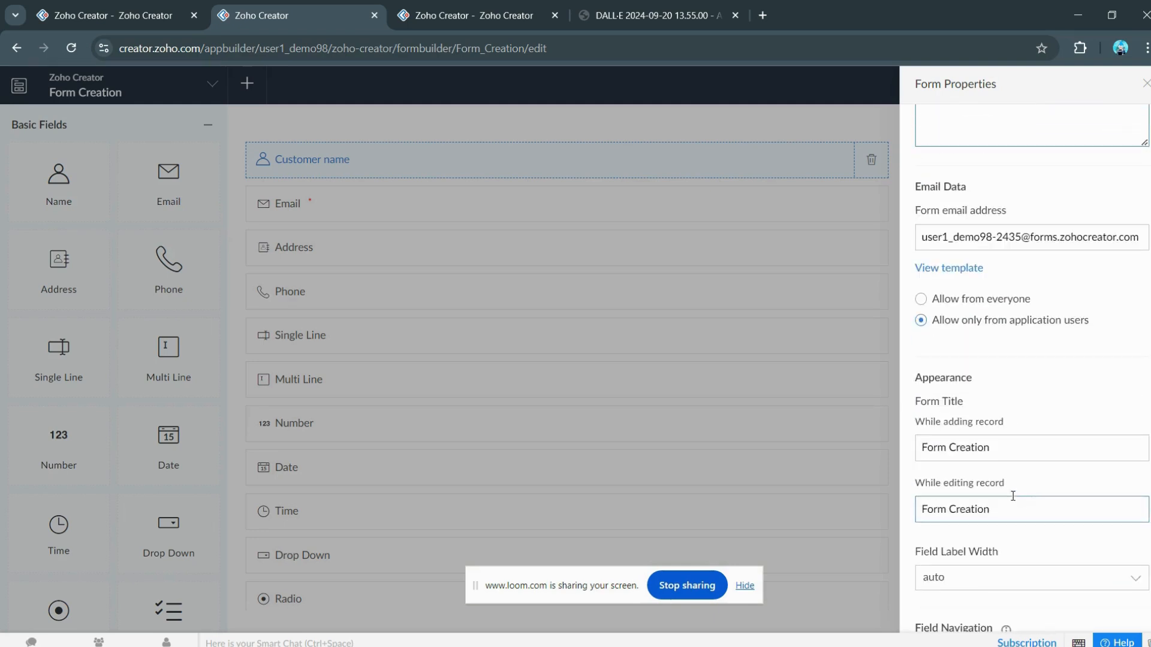
{"action": "double_click", "coordinate": [939, 366]}
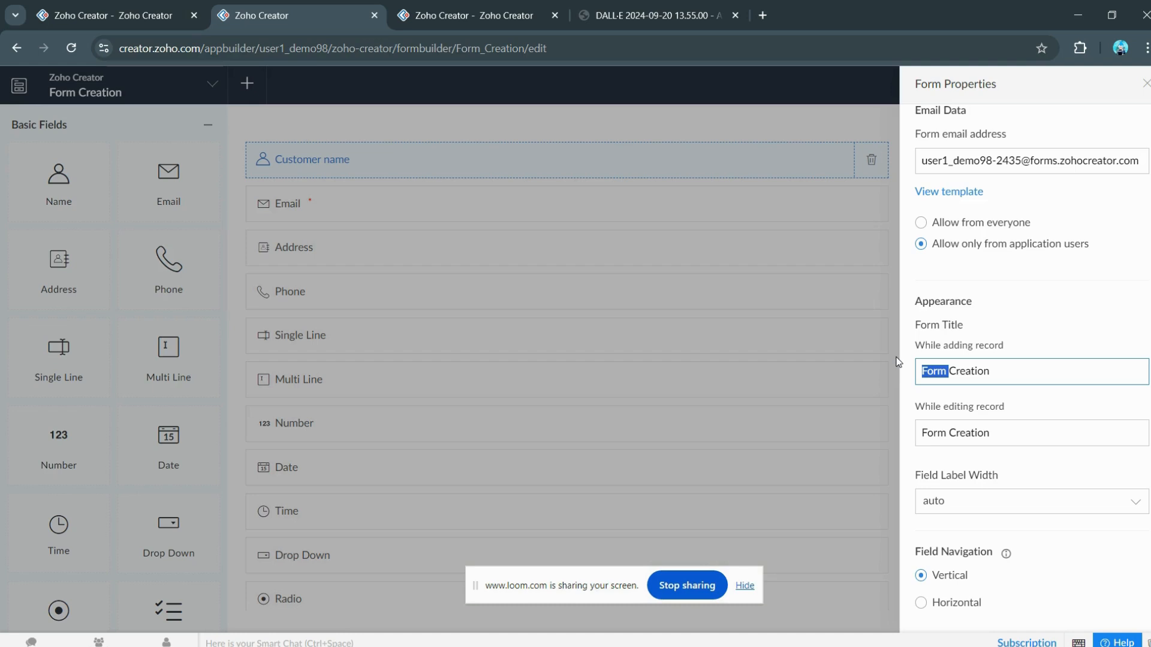
{"action": "double_click", "coordinate": [972, 383]}
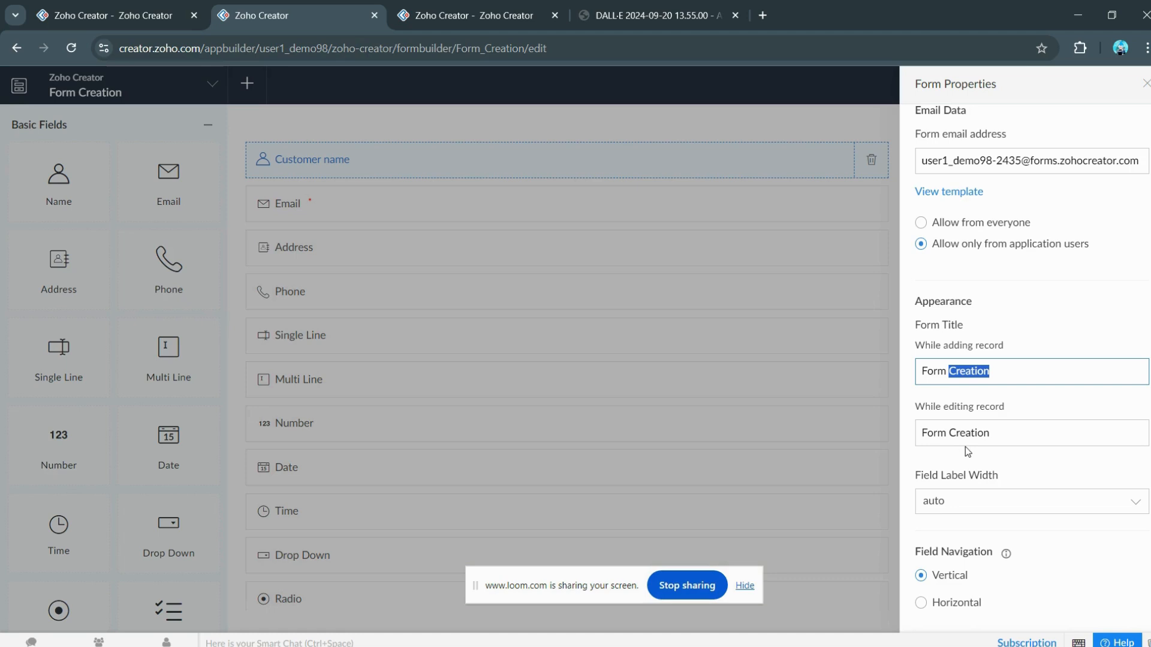
{"action": "triple_click", "coordinate": [952, 371]}
{"action": "key", "text": "BackSpace"}
{"action": "type", "text": "Test"}
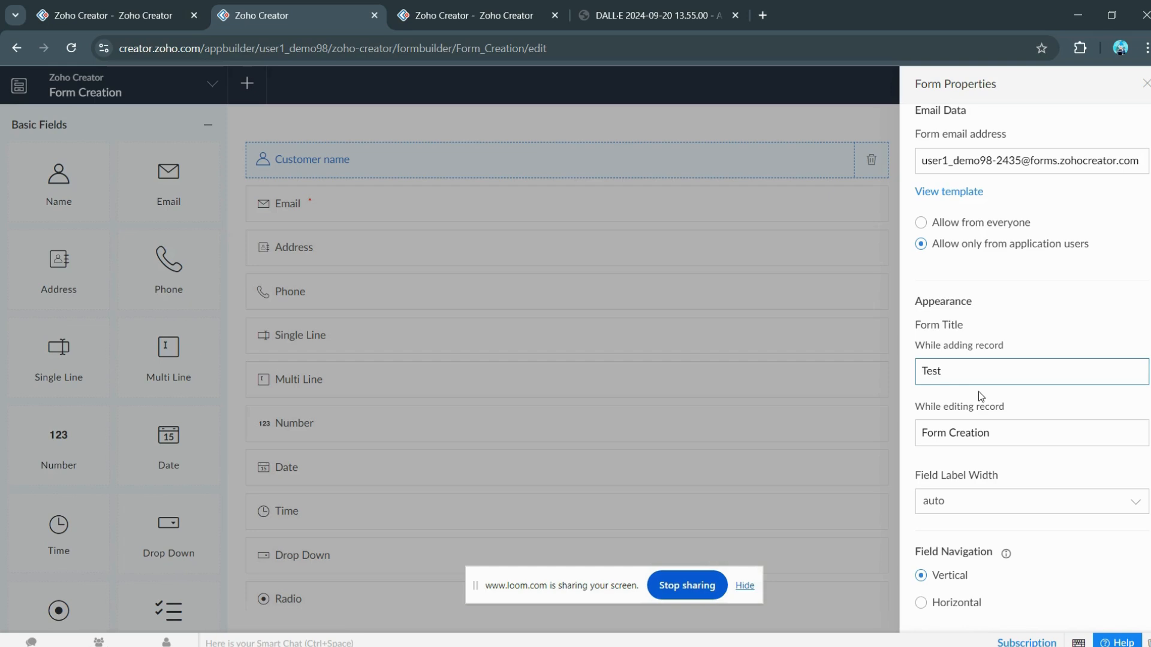
{"action": "left_click", "coordinate": [1019, 350]}
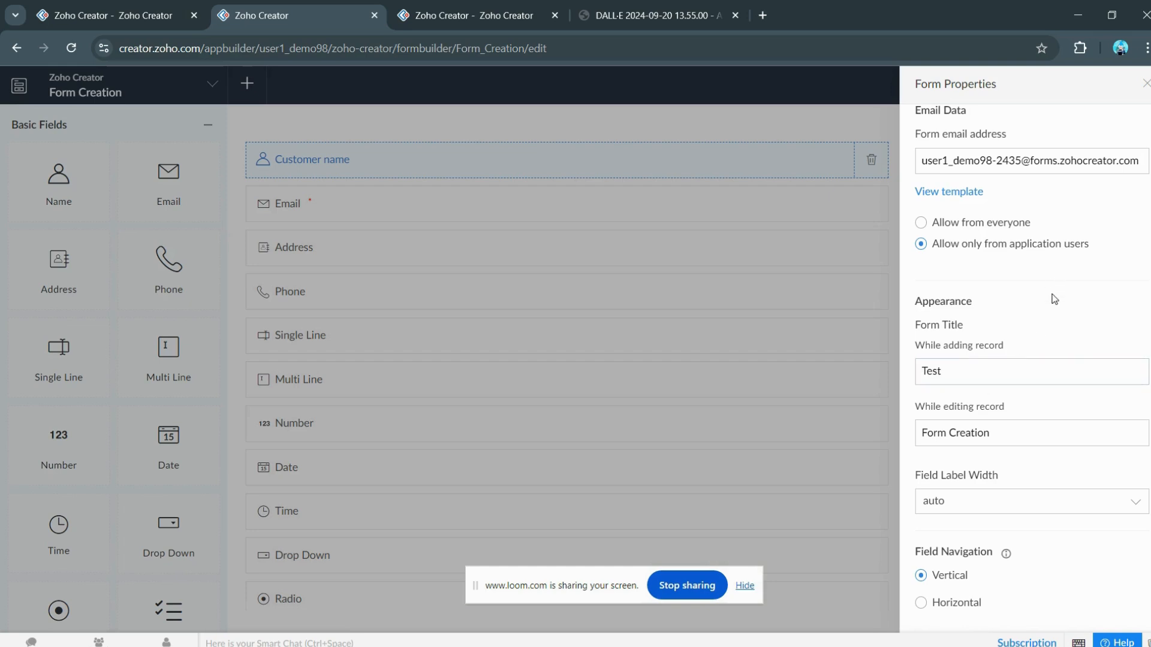
{"action": "left_click", "coordinate": [150, 15]}
{"action": "left_click", "coordinate": [141, 191]}
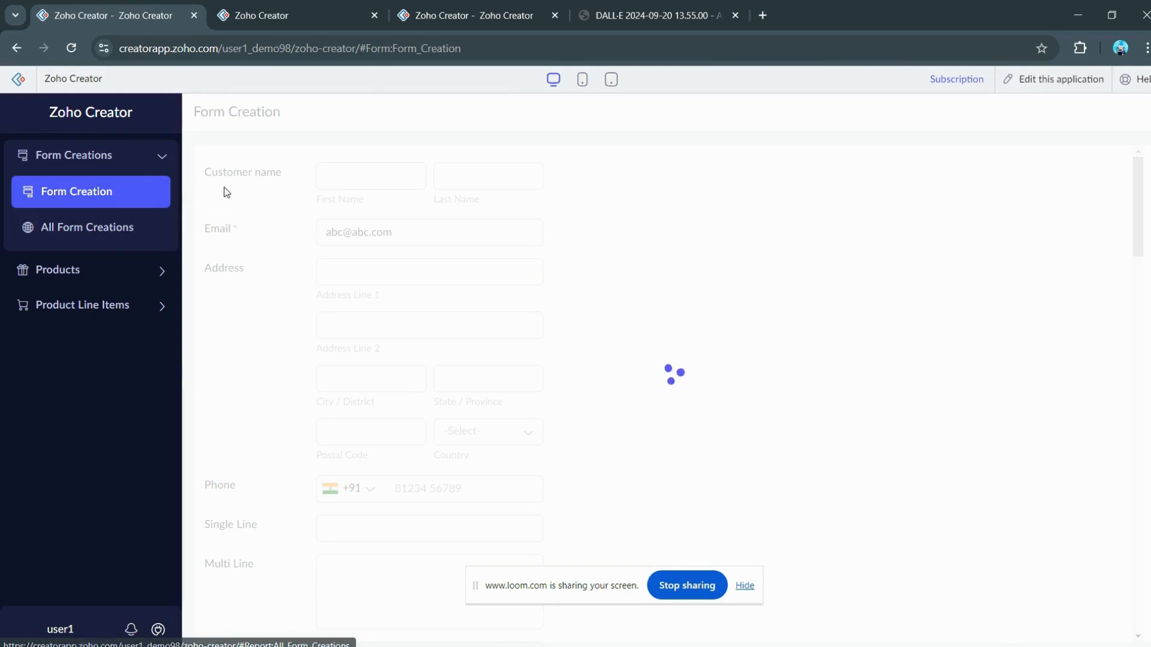
Step: Inspect the 'Test' title and the form name in the address on the live form page
{"action": "left_click_drag", "start_coordinate": [213, 114], "coordinate": [195, 114]}
{"action": "left_click_drag", "start_coordinate": [195, 113], "coordinate": [225, 119]}
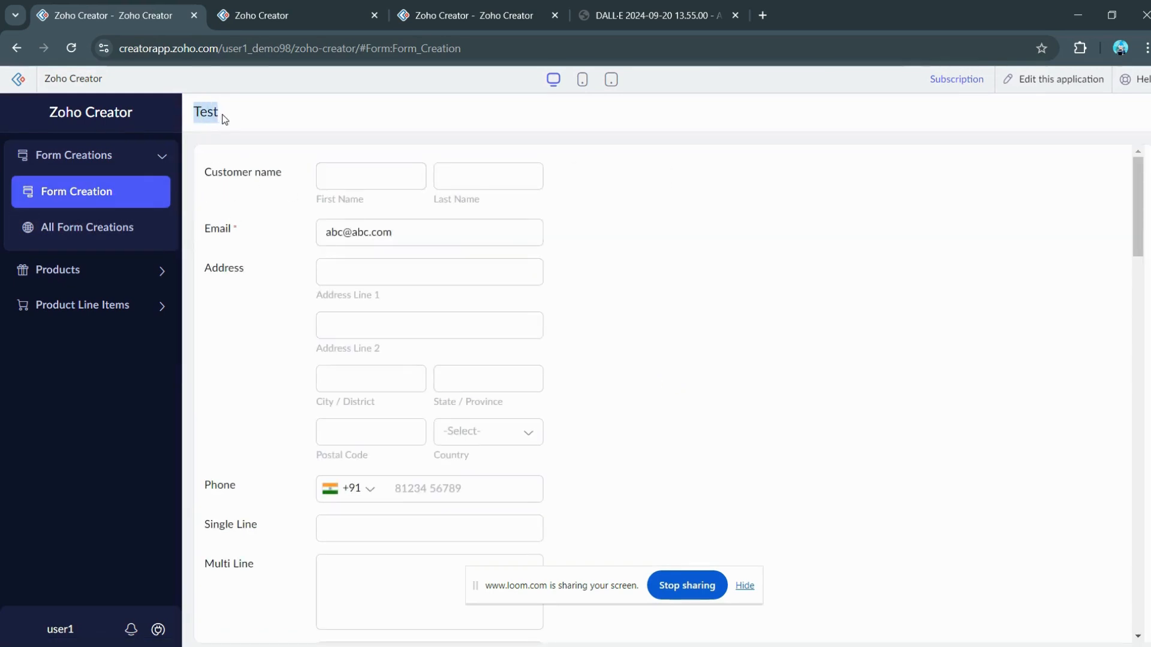
{"action": "left_click", "coordinate": [394, 40]}
{"action": "left_click_drag", "start_coordinate": [395, 41], "coordinate": [473, 46]}
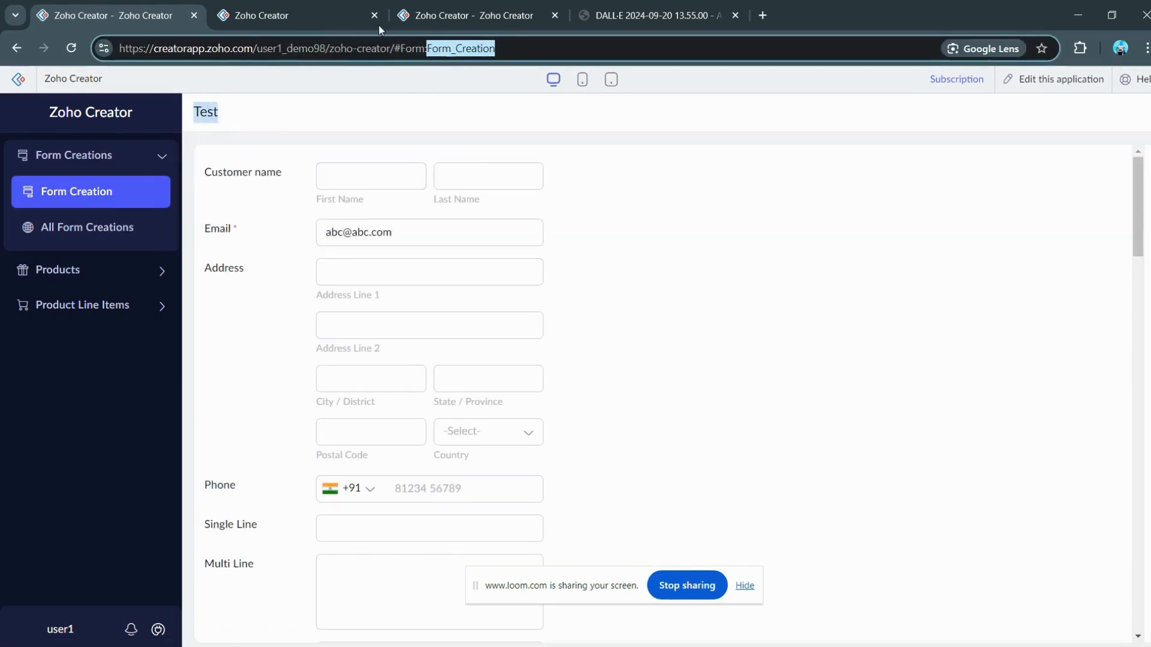
{"action": "left_click", "coordinate": [307, 9]}
{"action": "left_click", "coordinate": [179, 18]}
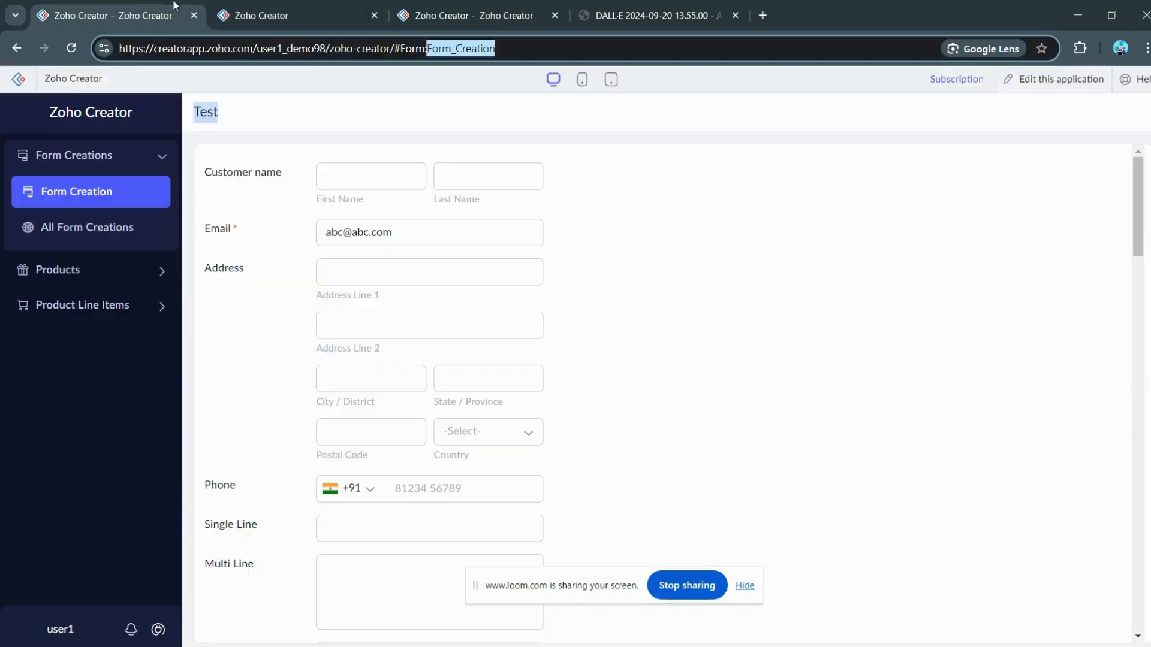
{"action": "left_click", "coordinate": [262, 186]}
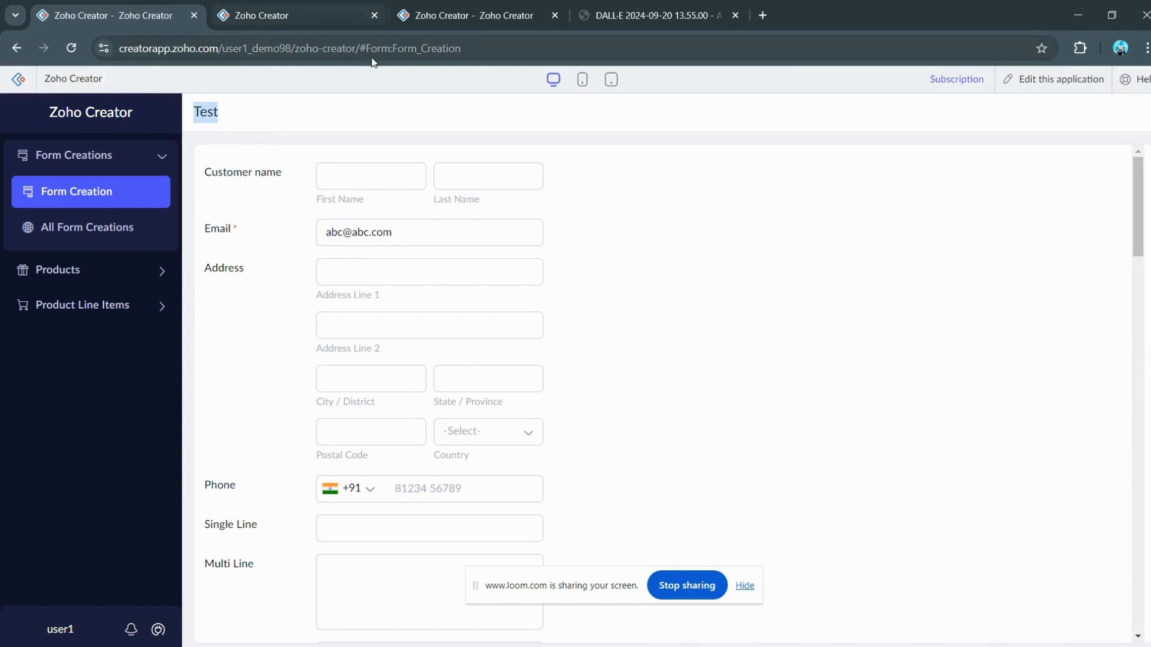
{"action": "double_click", "coordinate": [397, 52]}
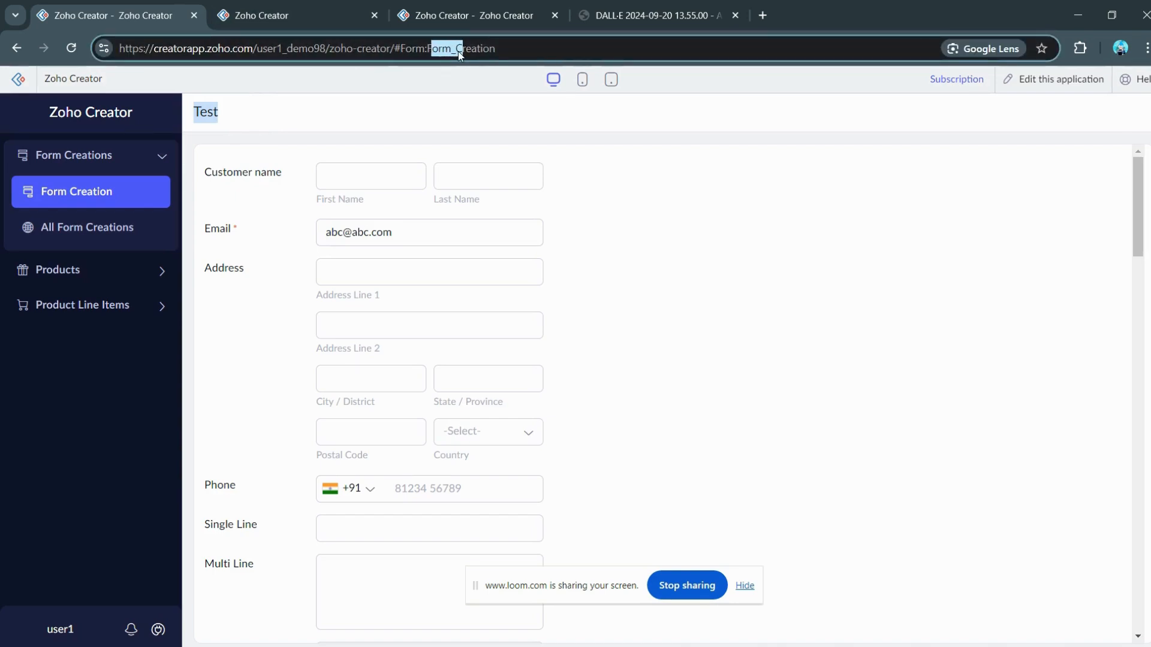
Step: Compare the live Test form with the builder, ending back in the form builder
{"action": "left_click", "coordinate": [336, 7]}
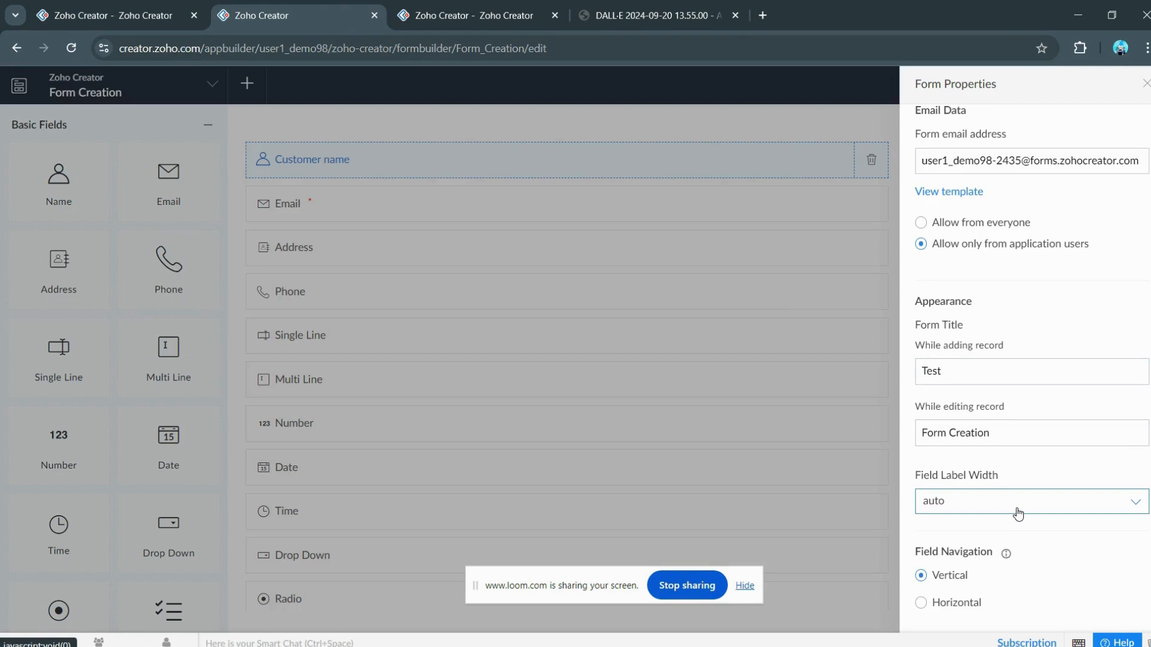
{"action": "left_click", "coordinate": [129, 15]}
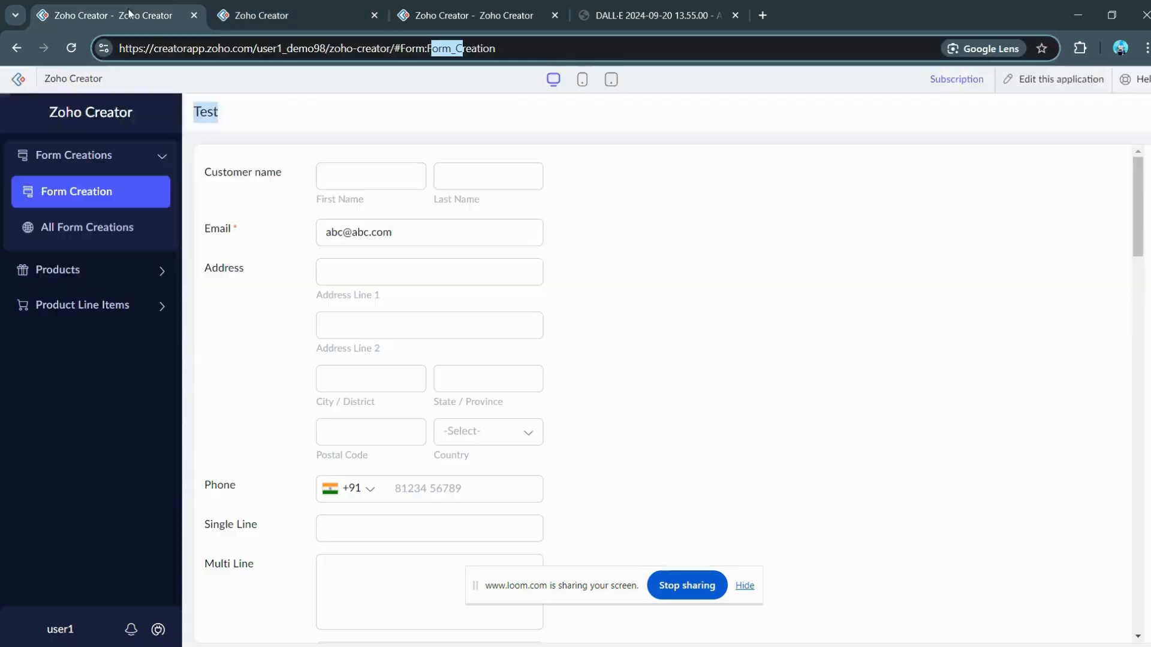
{"action": "left_click", "coordinate": [309, 5]}
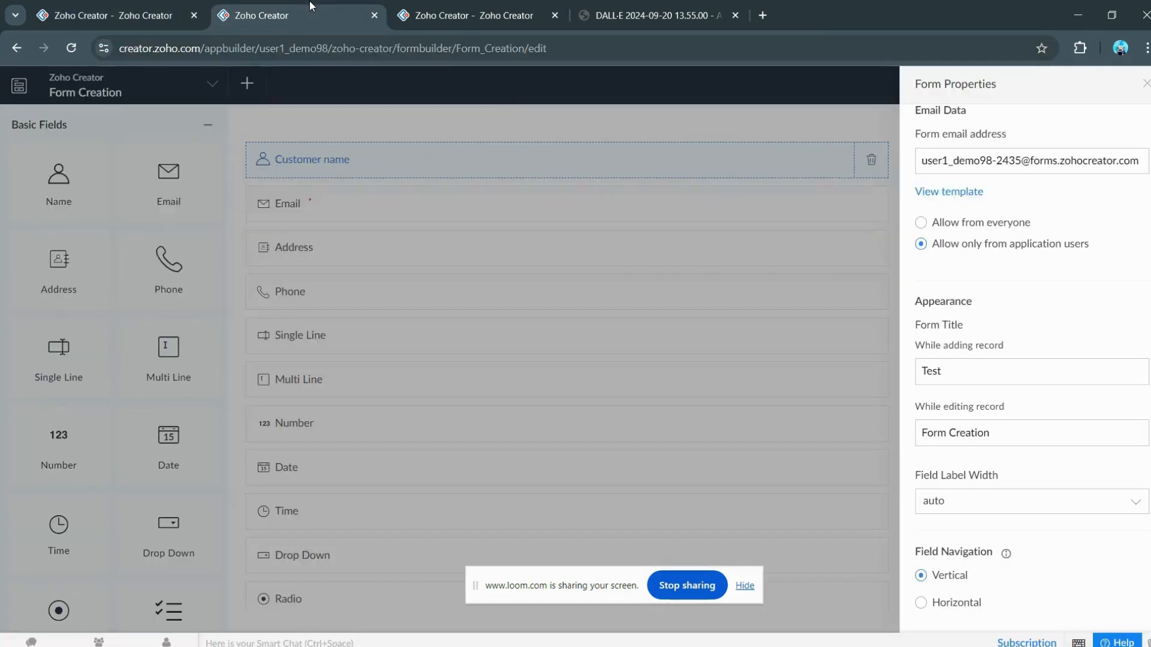
{"action": "left_click", "coordinate": [114, 15]}
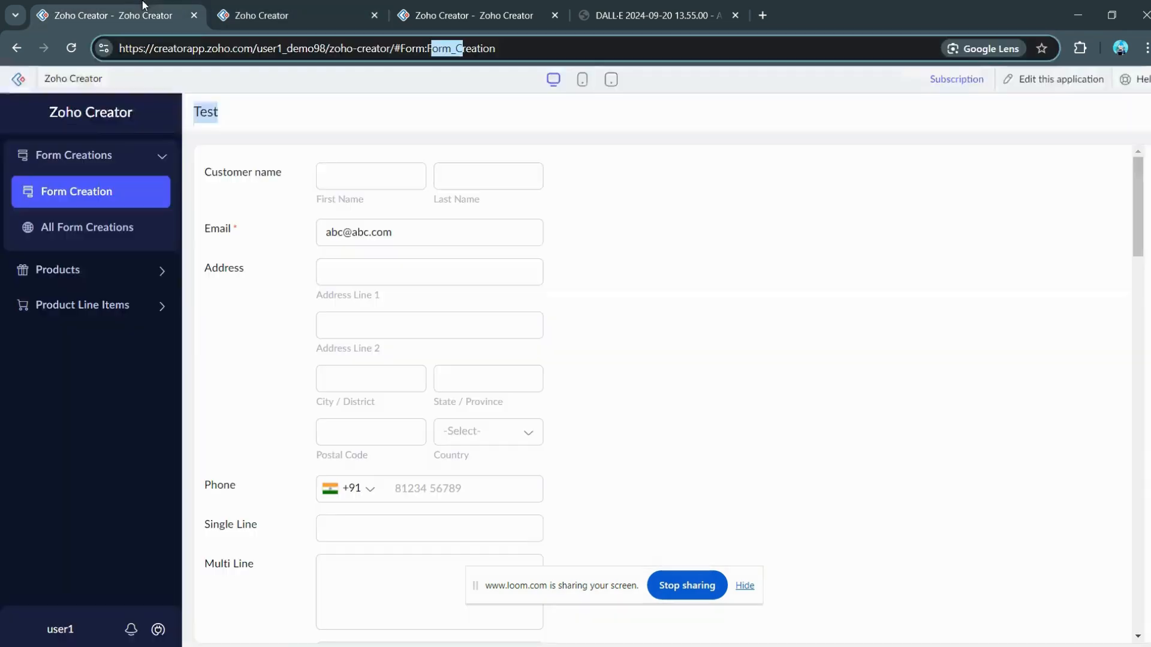
{"action": "left_click", "coordinate": [258, 7]}
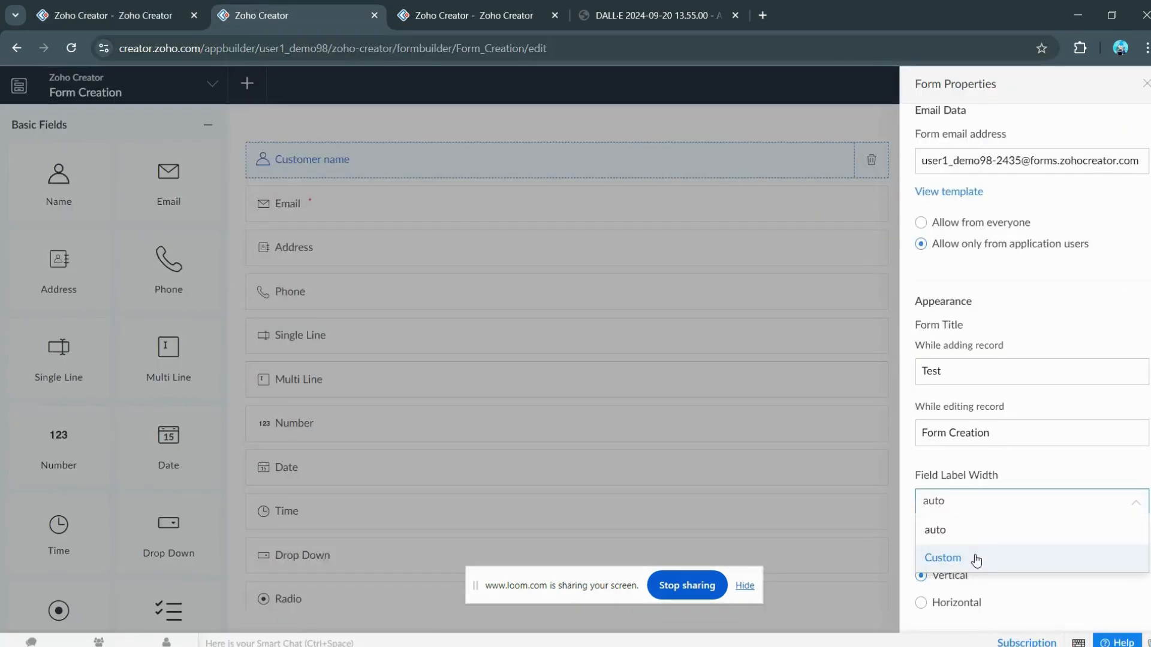
Step: Set Field Label Width to Custom with a lower px value and preview it on the live form
{"action": "left_click", "coordinate": [976, 560]}
{"action": "left_click", "coordinate": [968, 543]}
{"action": "left_click", "coordinate": [968, 543]}
{"action": "left_click", "coordinate": [968, 542]}
{"action": "left_click", "coordinate": [968, 542]}
{"action": "left_click", "coordinate": [968, 543]}
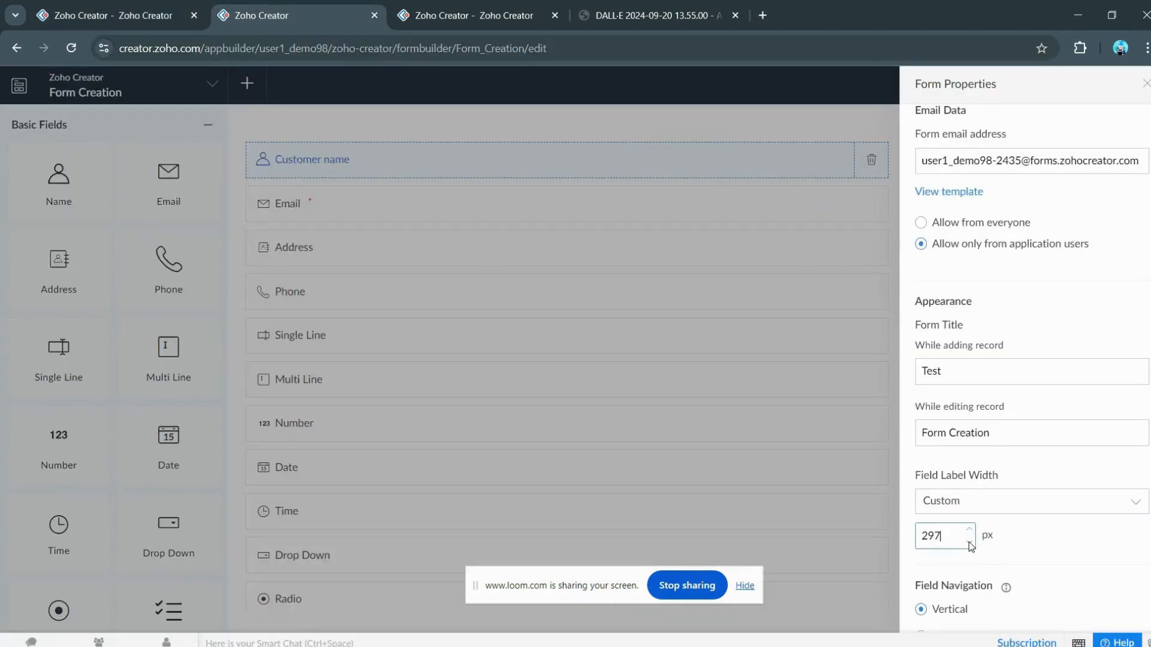
{"action": "left_click", "coordinate": [969, 542]}
{"action": "left_click", "coordinate": [970, 542]}
{"action": "left_click", "coordinate": [111, 16]}
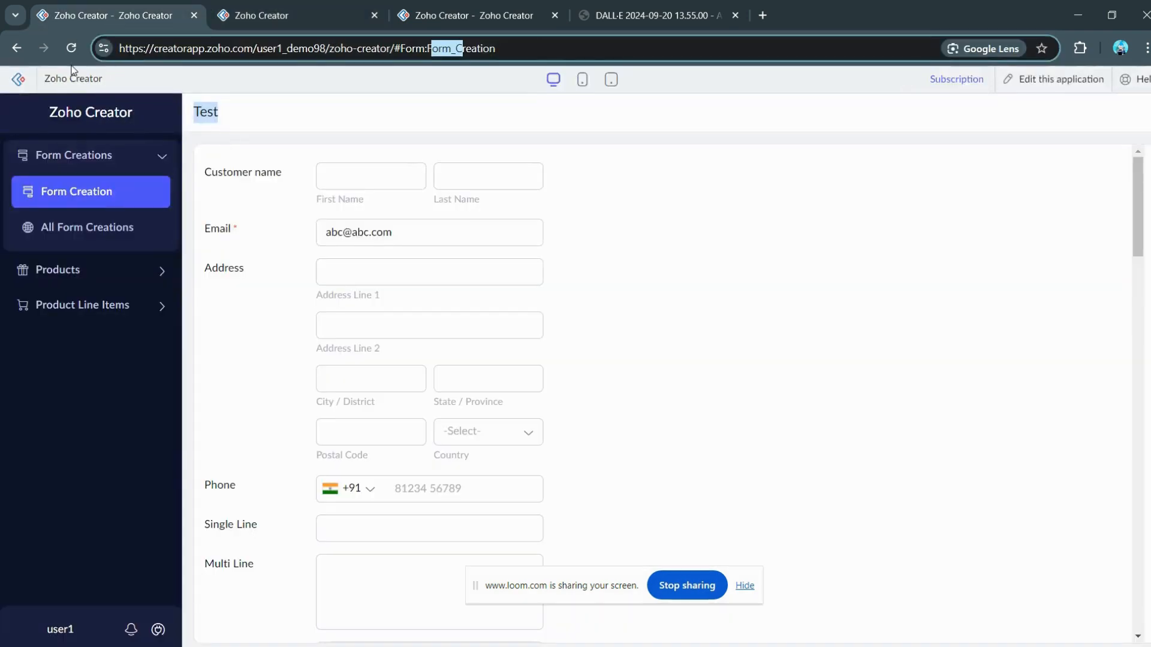
{"action": "left_click", "coordinate": [91, 192]}
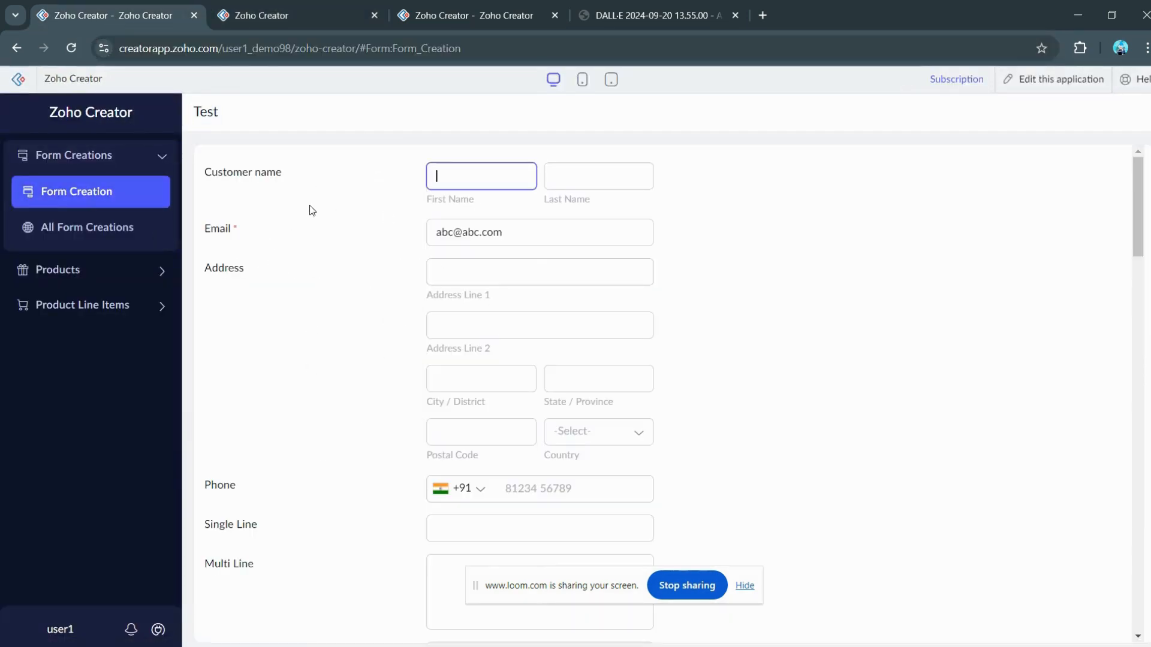
Step: Back in the builder, set Field Label Width to auto
{"action": "left_click", "coordinate": [298, 24]}
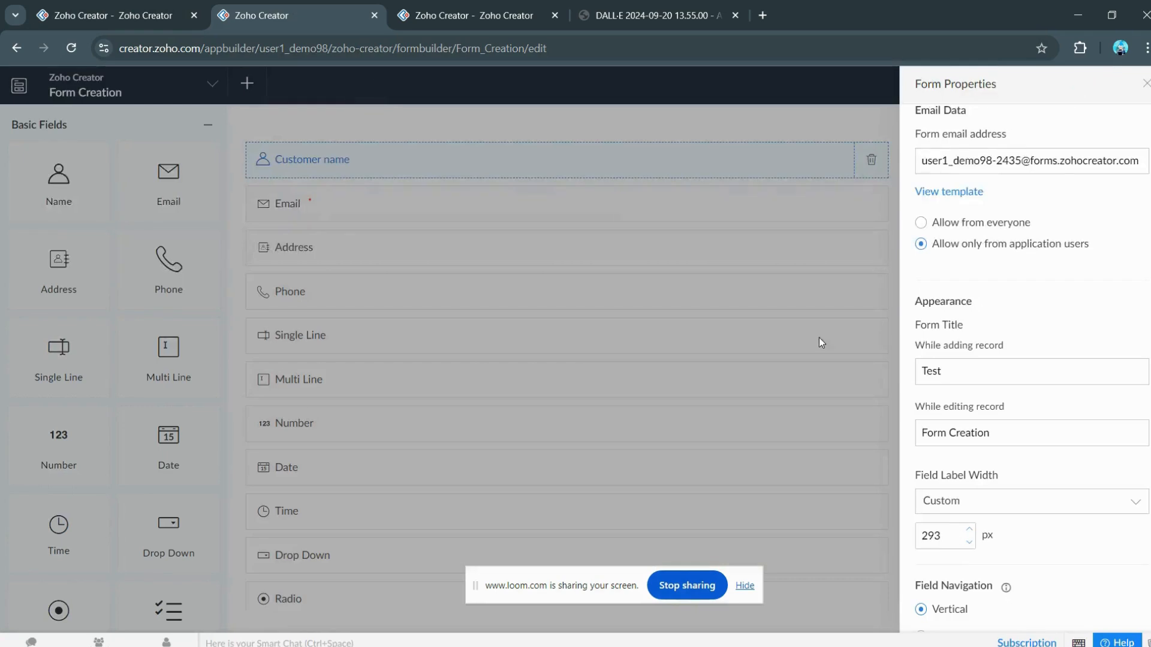
{"action": "left_click", "coordinate": [973, 507]}
{"action": "left_click", "coordinate": [968, 540]}
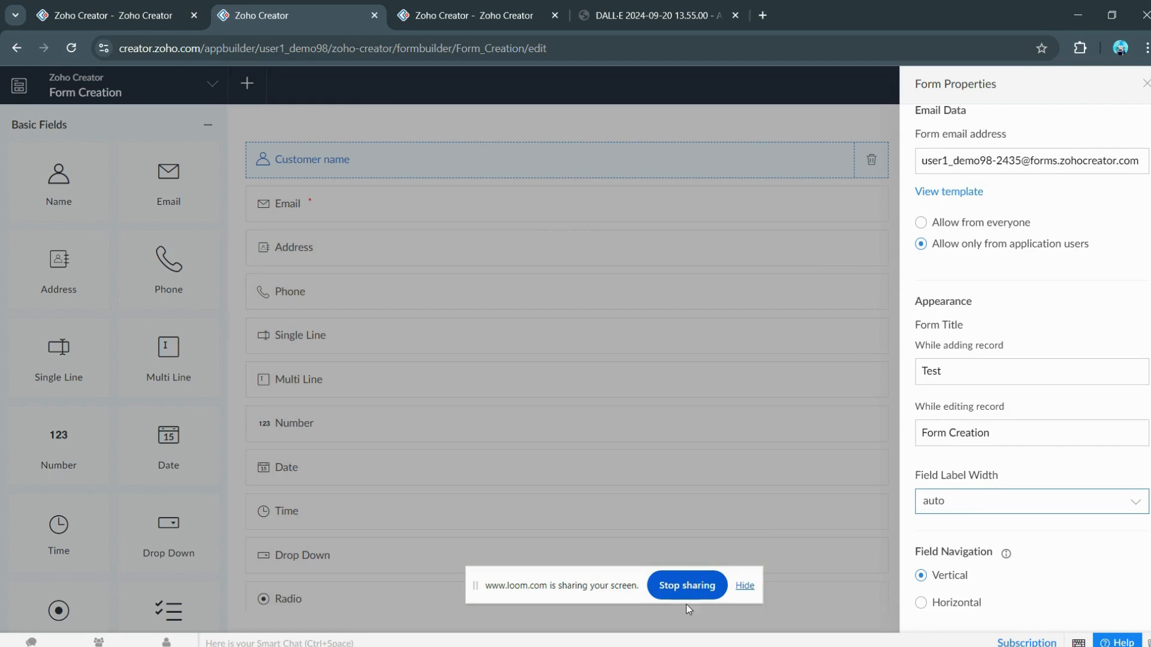
Step: Scroll through Form Properties and close the panel
{"action": "left_click", "coordinate": [896, 599]}
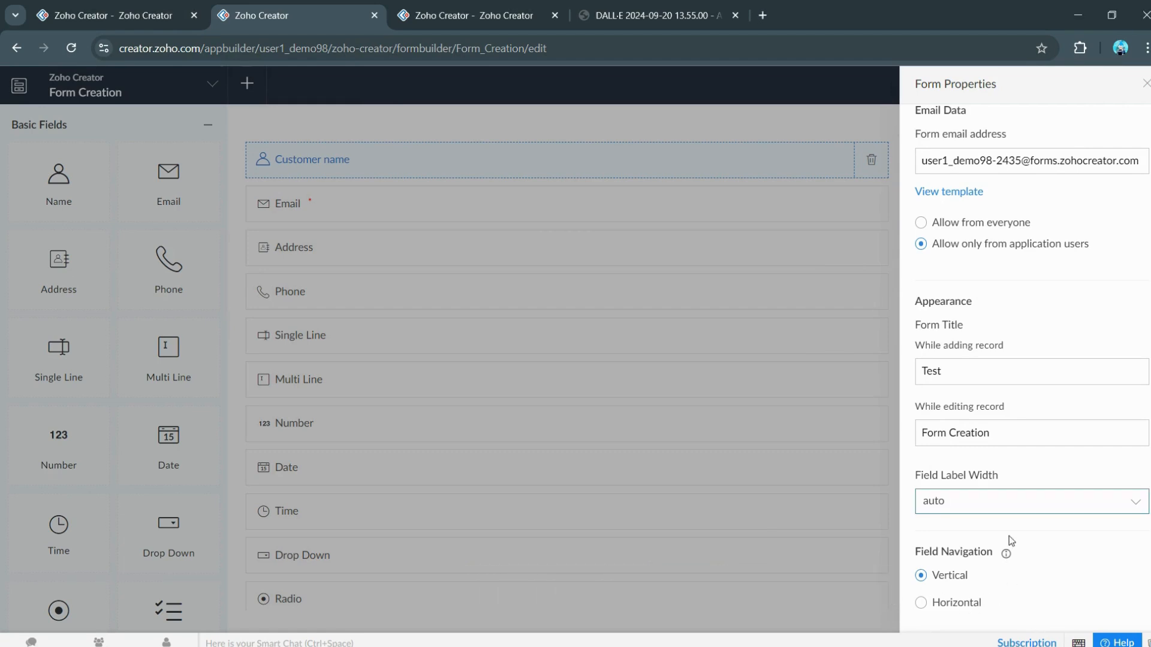
{"action": "scroll", "coordinate": [1013, 536], "scroll_direction": "up", "scroll_amount": 5}
{"action": "scroll", "coordinate": [1019, 540], "scroll_direction": "up", "scroll_amount": 20}
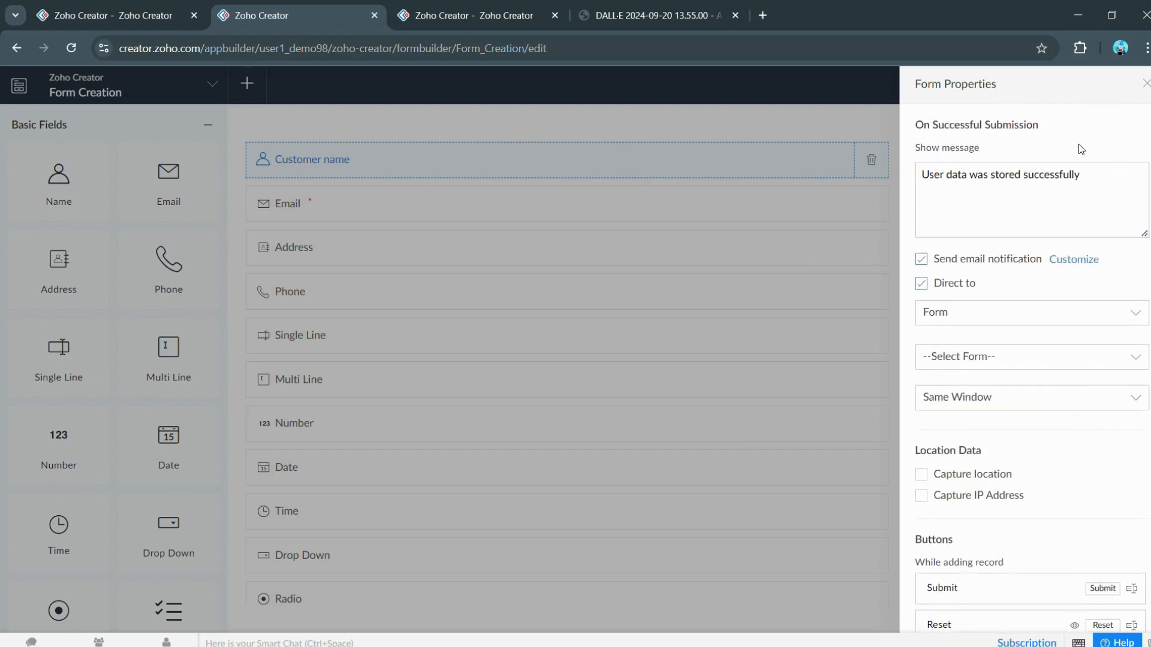
{"action": "scroll", "coordinate": [1085, 235], "scroll_direction": "down", "scroll_amount": 20}
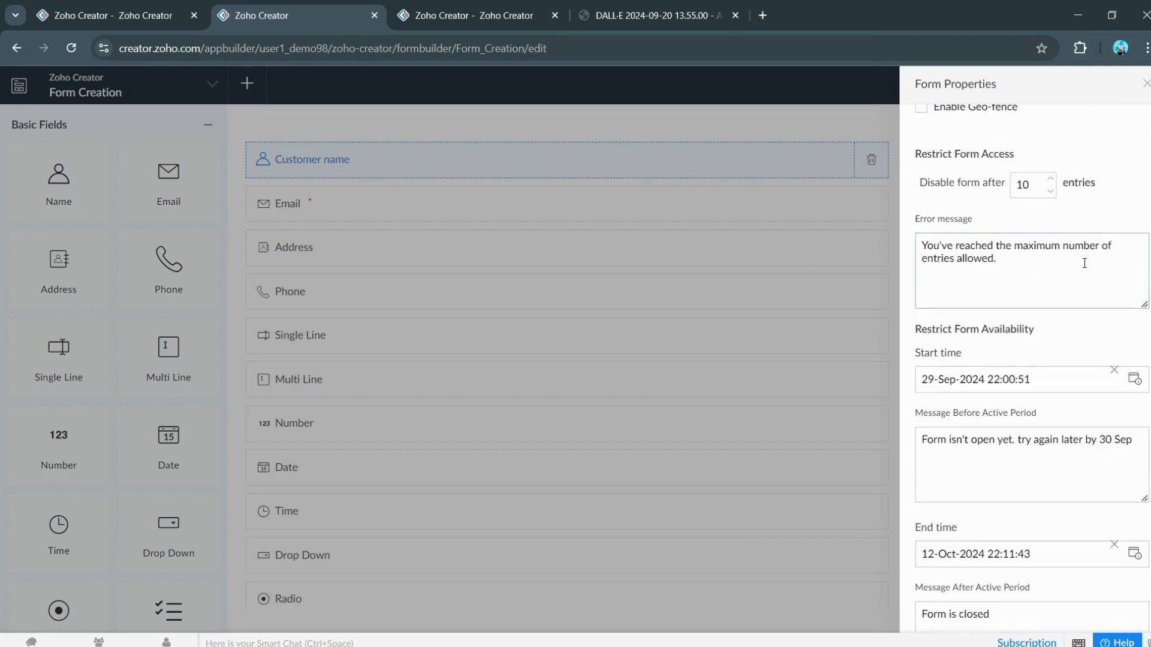
{"action": "scroll", "coordinate": [1091, 292], "scroll_direction": "down", "scroll_amount": 5}
{"action": "left_click", "coordinate": [1146, 83]}
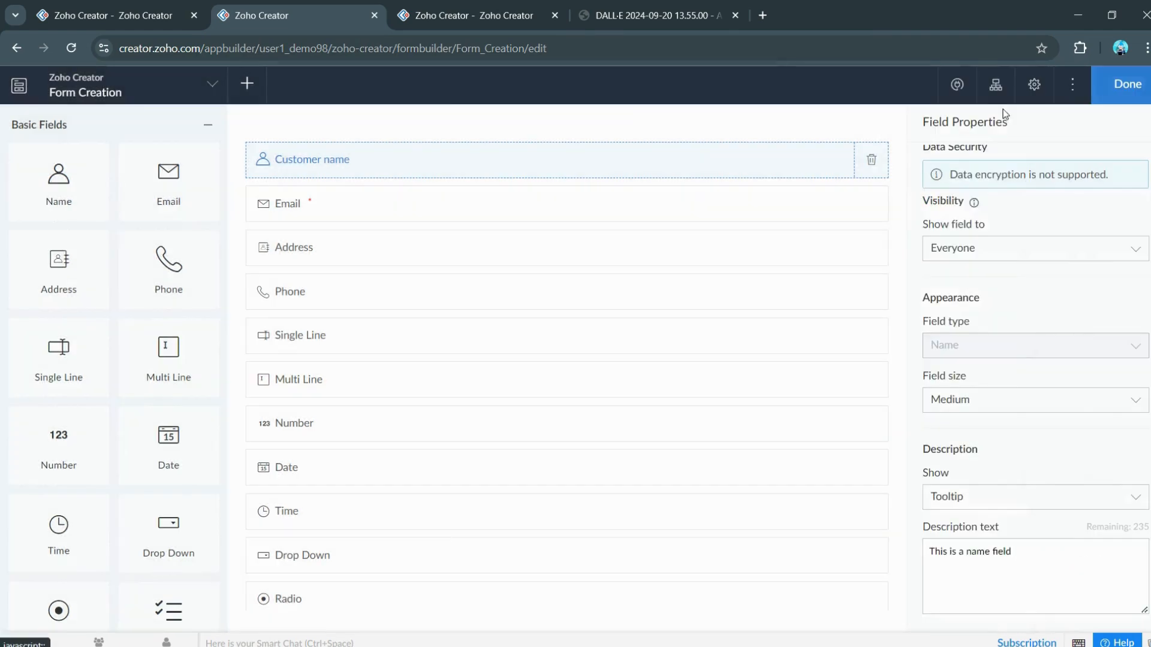
Step: Reload the live Test form, scroll through all its fields, and return to the builder
{"action": "left_click", "coordinate": [183, 4]}
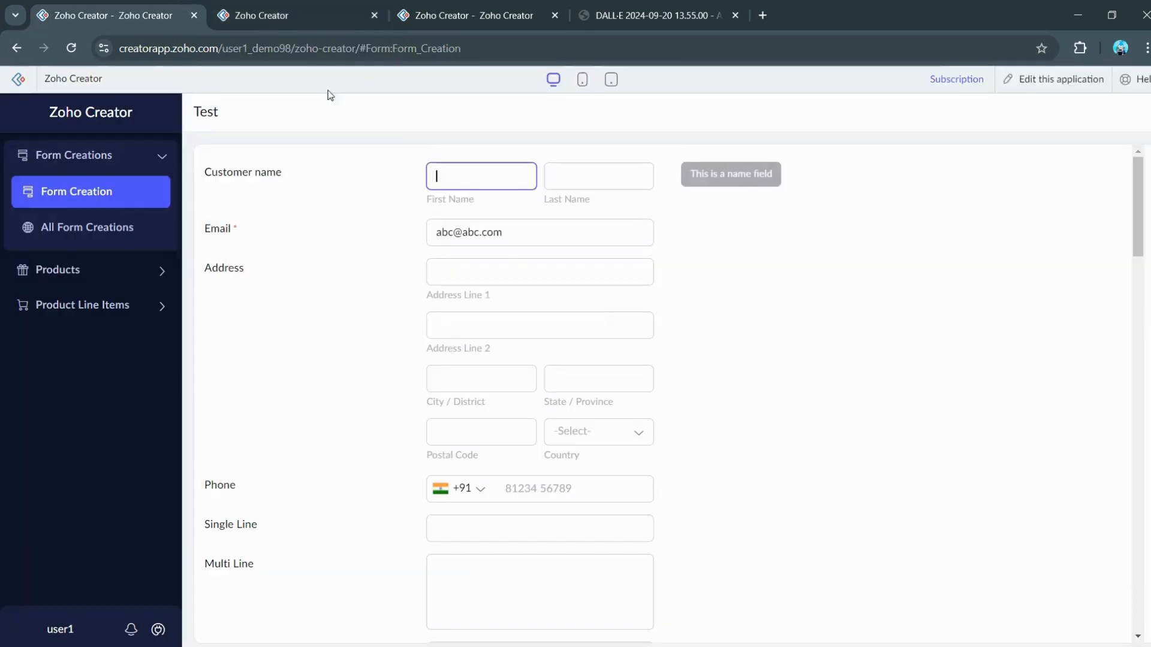
{"action": "left_click", "coordinate": [100, 188]}
{"action": "scroll", "coordinate": [544, 321], "scroll_direction": "down", "scroll_amount": 15}
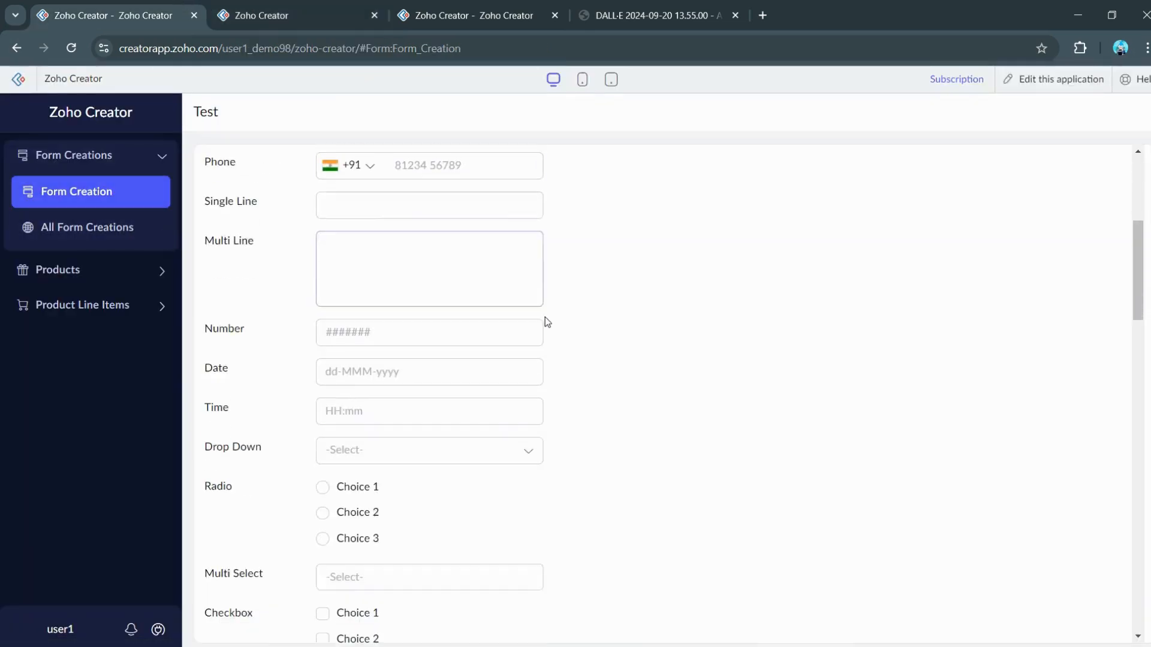
{"action": "scroll", "coordinate": [564, 348], "scroll_direction": "down", "scroll_amount": 8}
{"action": "scroll", "coordinate": [617, 441], "scroll_direction": "up", "scroll_amount": 12}
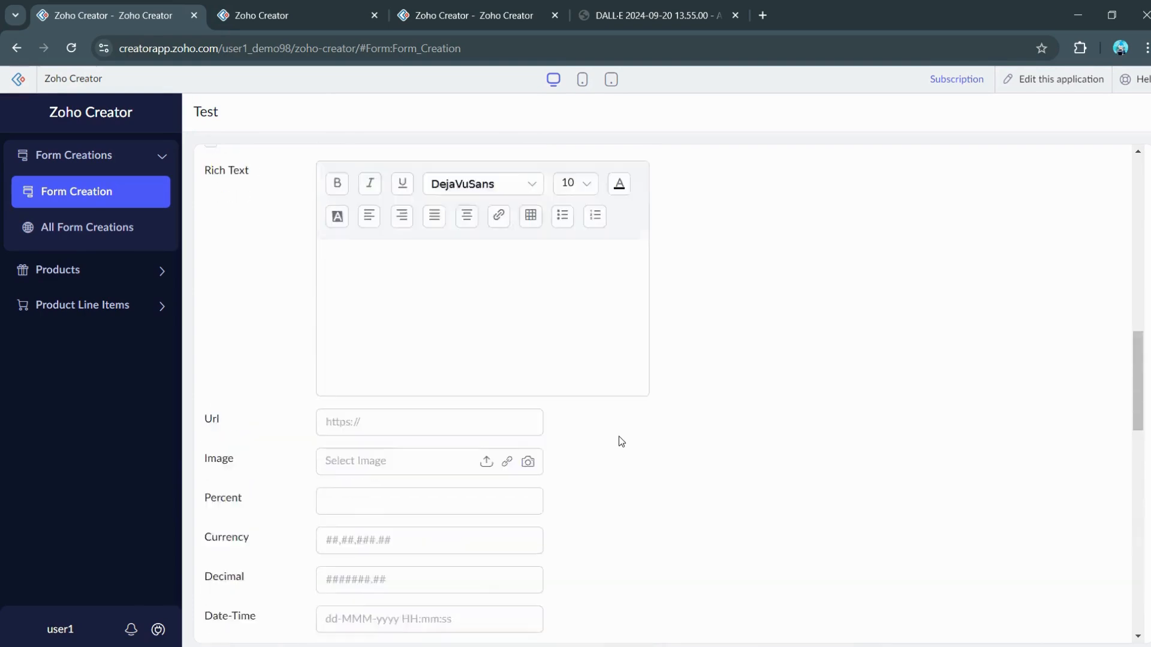
{"action": "scroll", "coordinate": [620, 442], "scroll_direction": "up", "scroll_amount": 10}
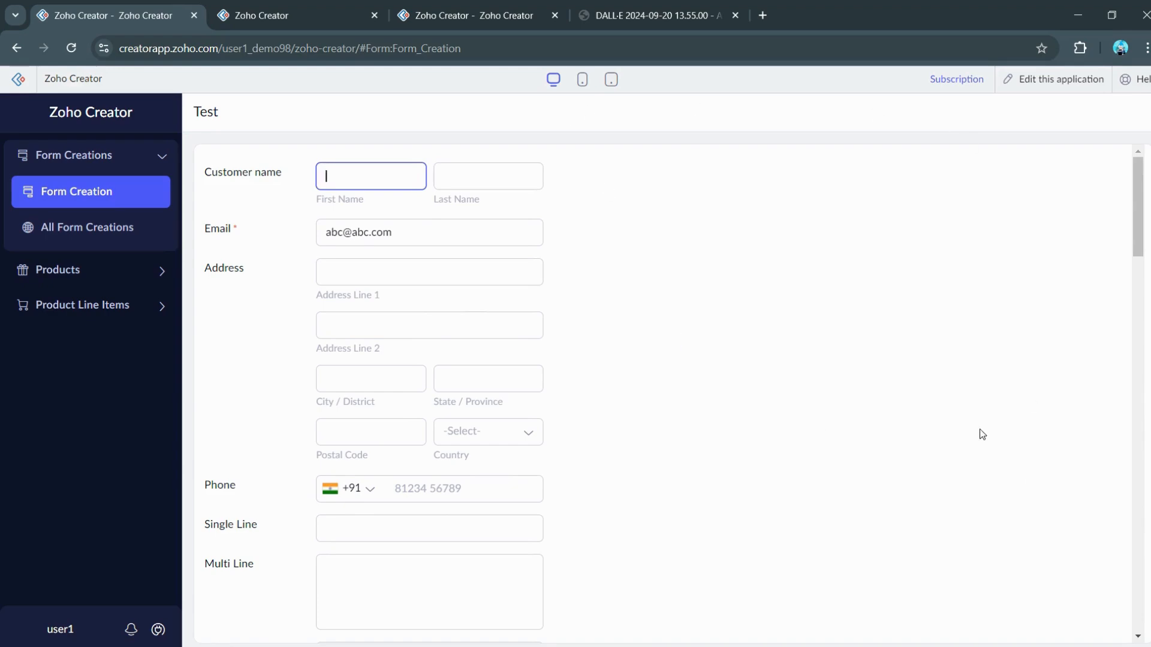
{"action": "left_click", "coordinate": [306, 7]}
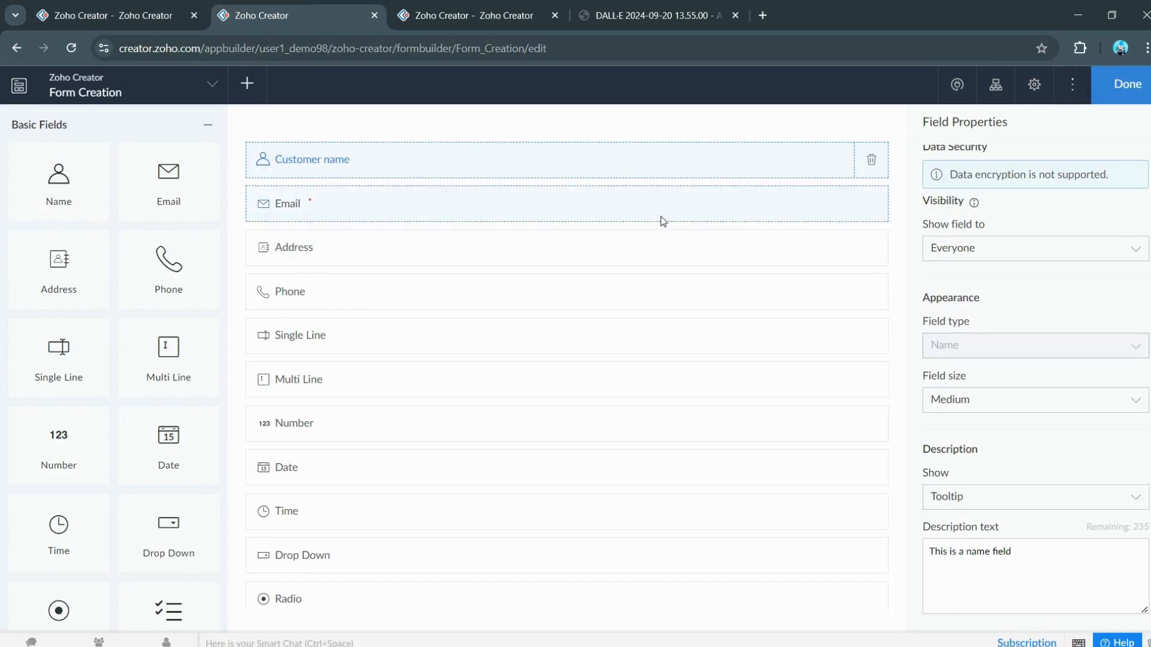
Step: Put Email and Address in columns two and three, Single Line and Multi Line beneath, and reload the live form
{"action": "left_click_drag", "start_coordinate": [354, 220], "coordinate": [842, 172]}
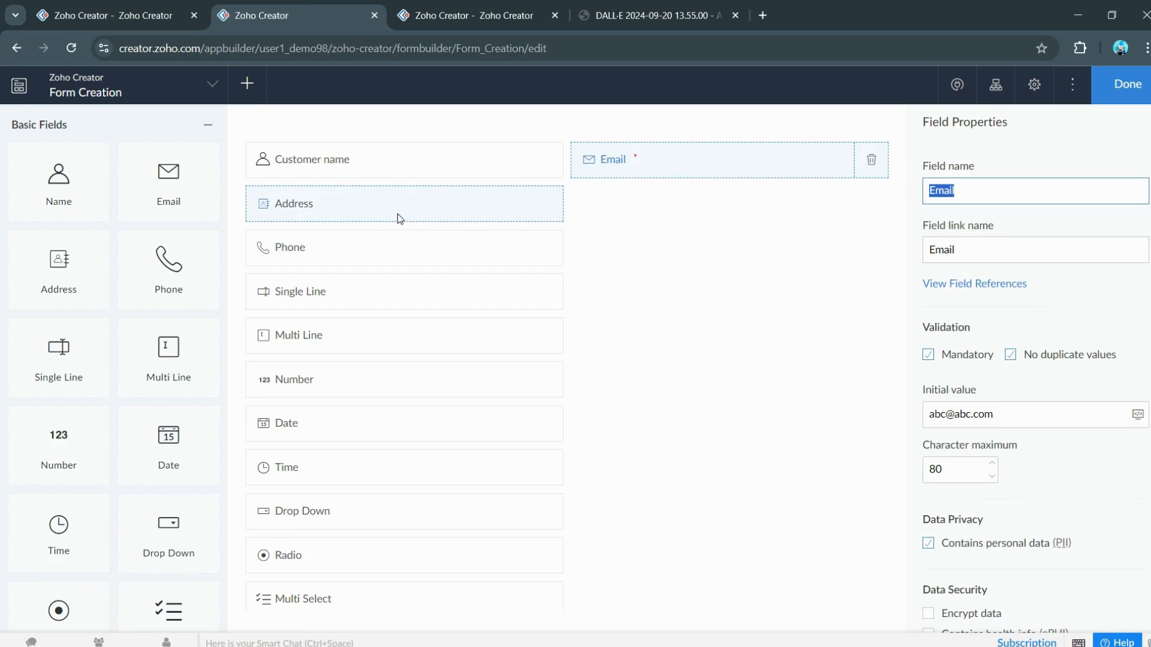
{"action": "left_click_drag", "start_coordinate": [398, 213], "coordinate": [825, 178]}
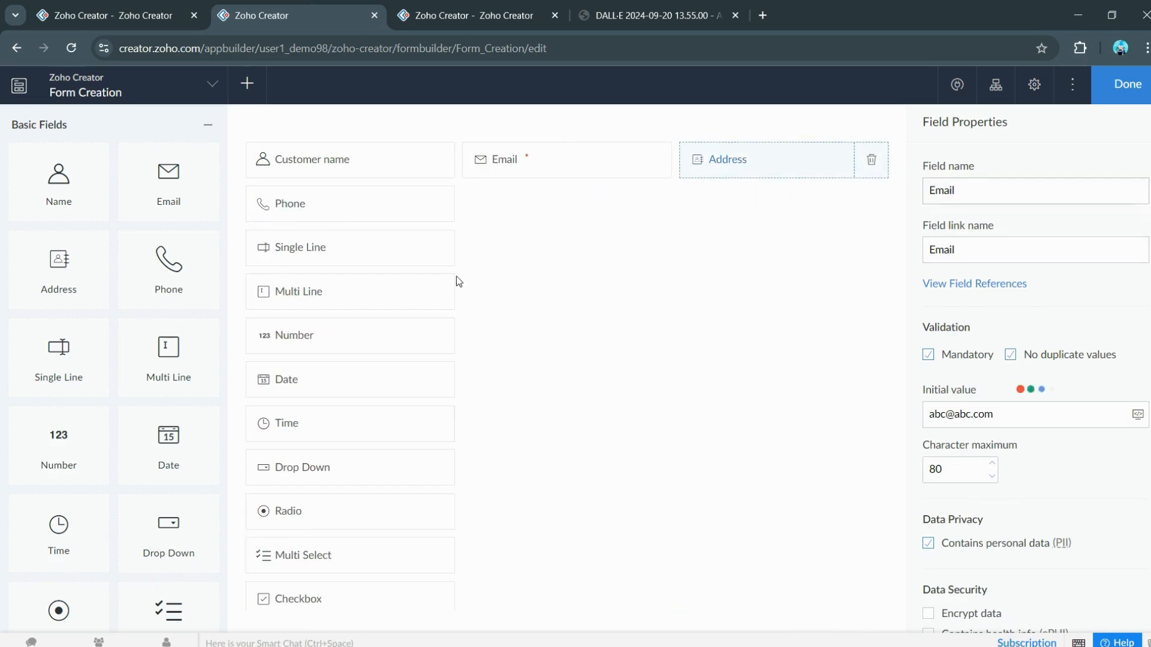
{"action": "left_click_drag", "start_coordinate": [340, 245], "coordinate": [552, 207]}
{"action": "left_click_drag", "start_coordinate": [435, 253], "coordinate": [784, 204]}
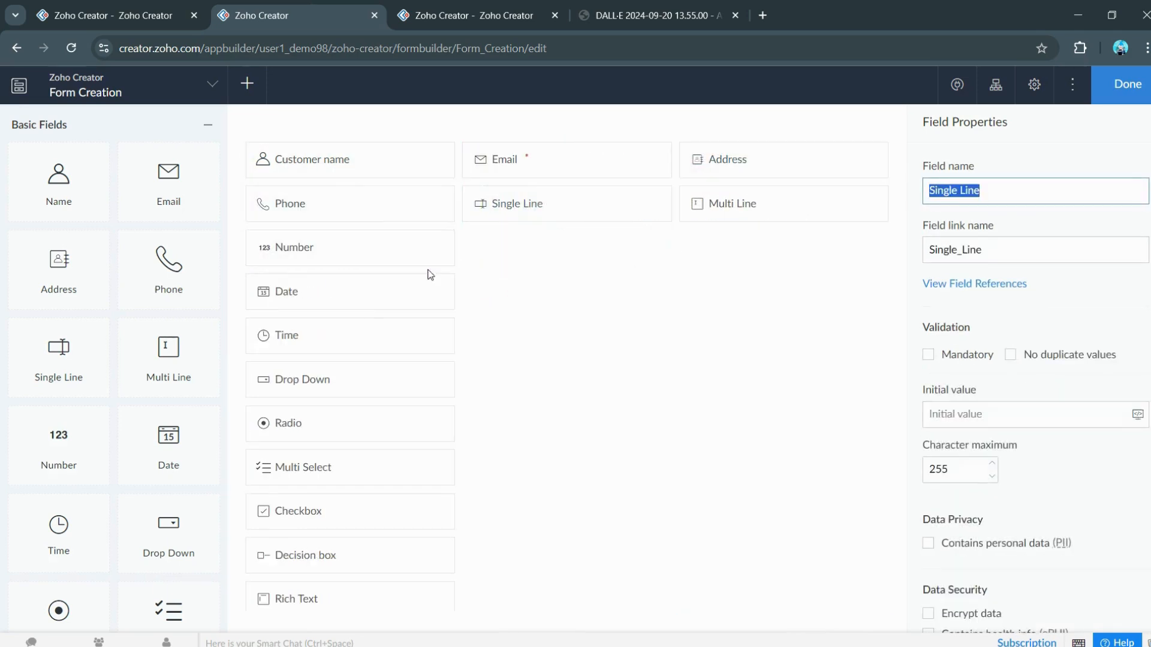
{"action": "left_click", "coordinate": [144, 13]}
{"action": "left_click", "coordinate": [125, 191]}
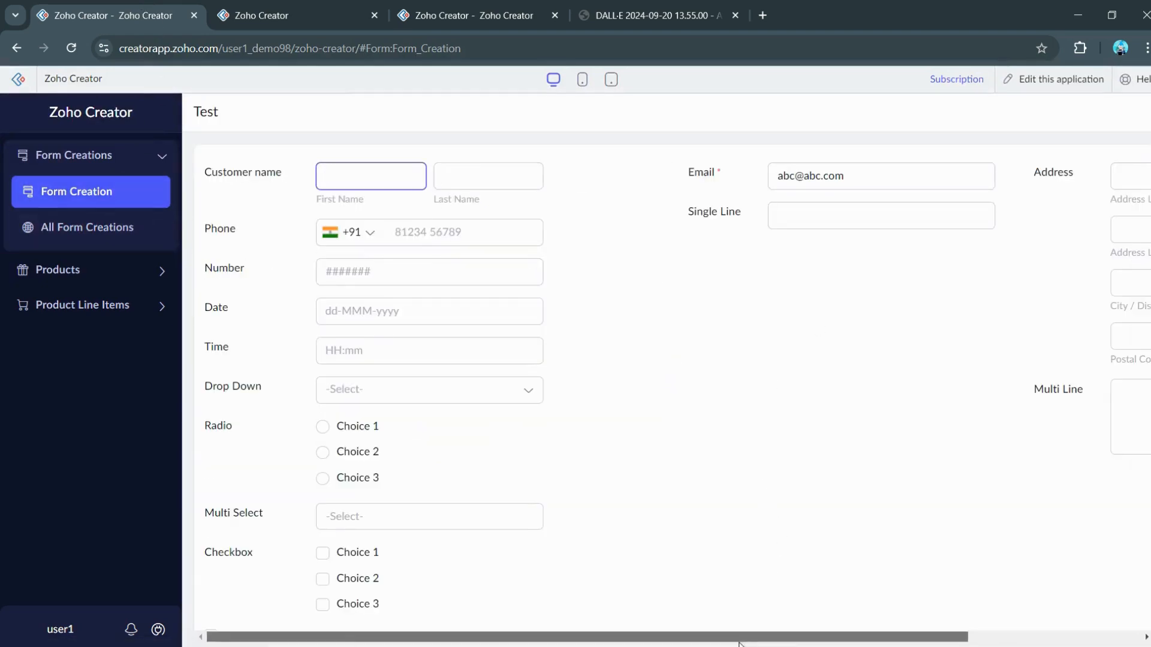
Step: Scroll the live form sideways to review the three-column layout against the builder
{"action": "left_click_drag", "start_coordinate": [684, 637], "coordinate": [638, 624]}
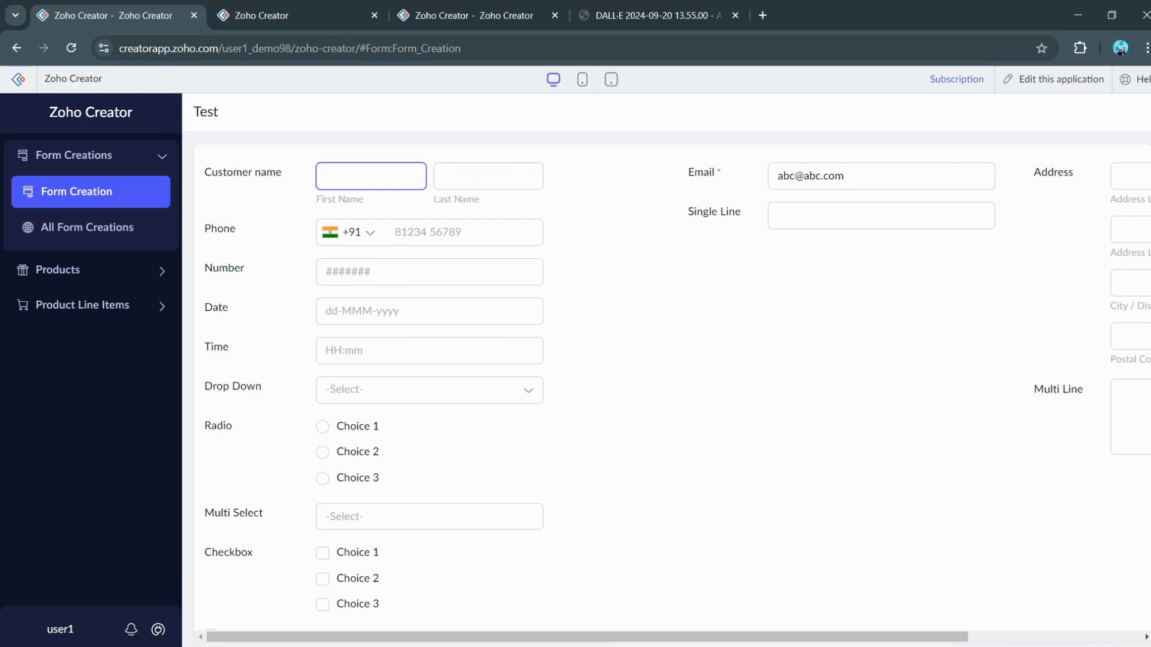
{"action": "left_click_drag", "start_coordinate": [624, 631], "coordinate": [798, 632]}
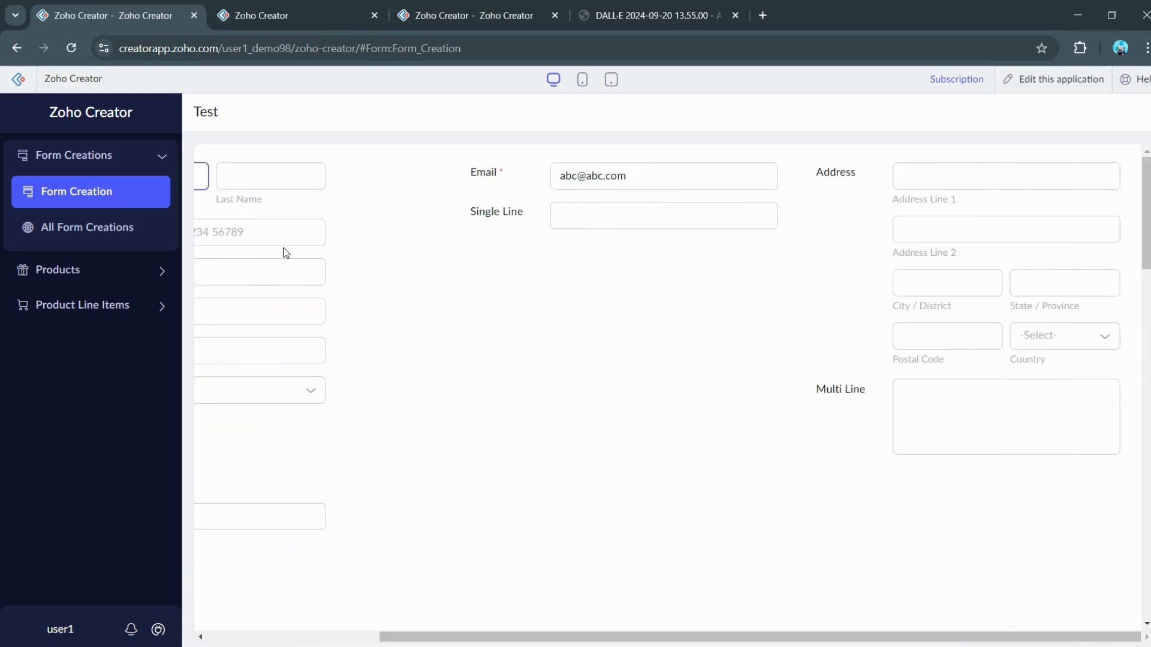
{"action": "left_click", "coordinate": [264, 8]}
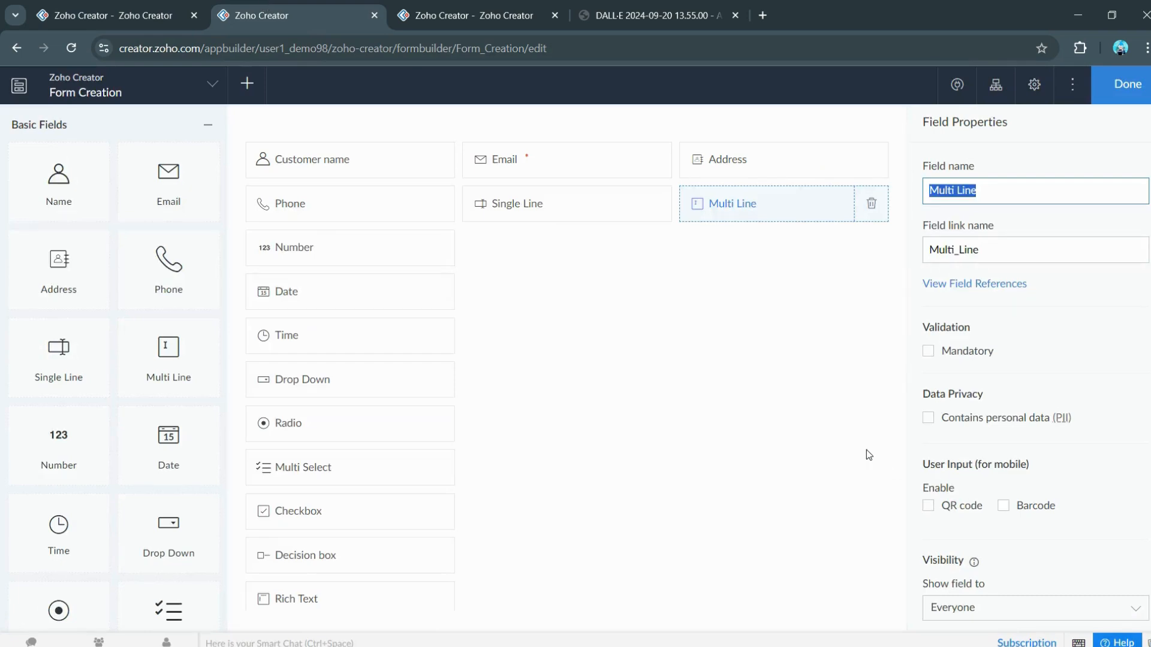
{"action": "left_click", "coordinate": [180, 16]}
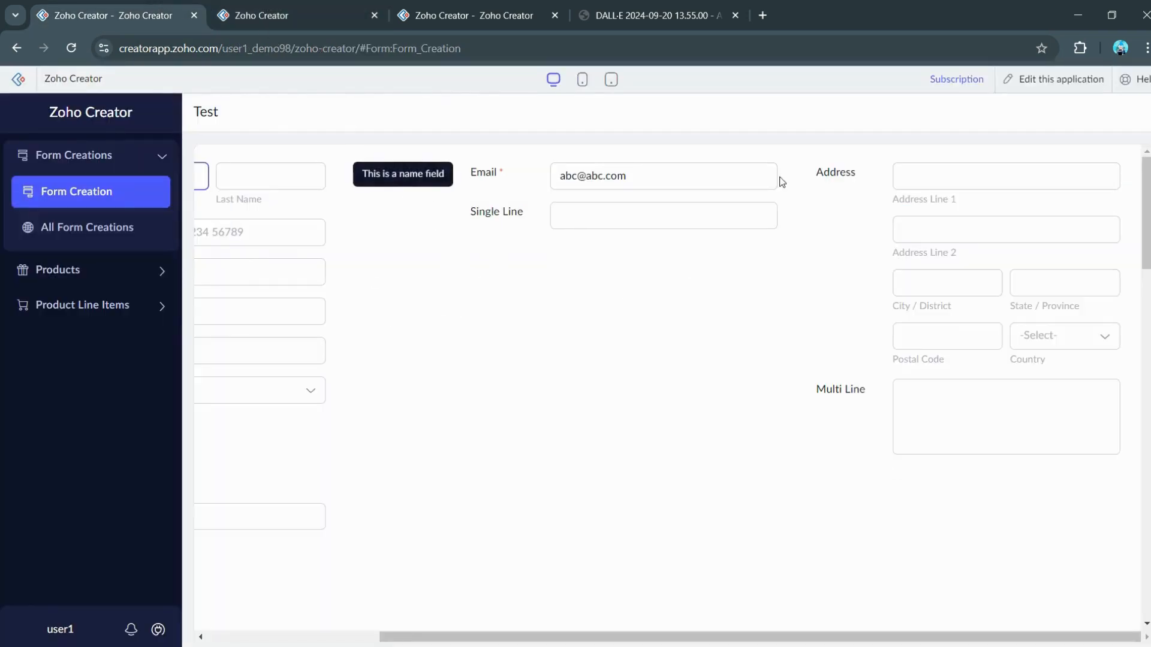
{"action": "left_click", "coordinate": [882, 566]}
{"action": "left_click_drag", "start_coordinate": [781, 637], "coordinate": [539, 633]}
{"action": "left_click", "coordinate": [269, 7]}
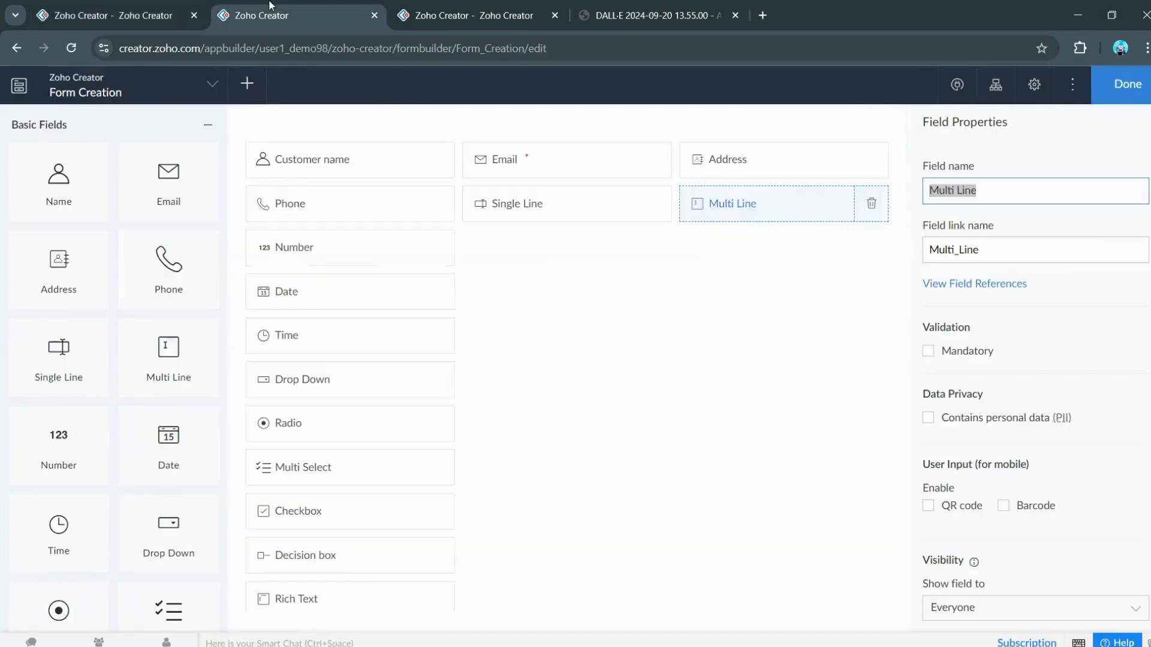
{"action": "left_click", "coordinate": [151, 2]}
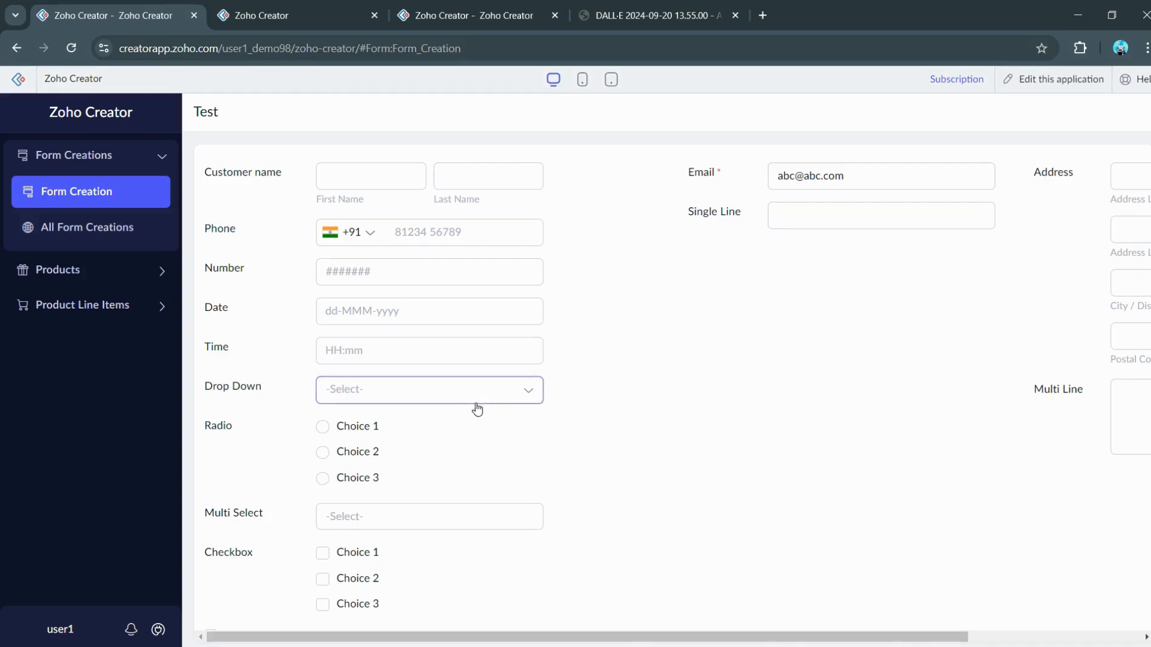
Step: Scroll down the live form, return to the builder, then switch to the Loom window
{"action": "scroll", "coordinate": [501, 415], "scroll_direction": "down", "scroll_amount": 3}
{"action": "scroll", "coordinate": [530, 390], "scroll_direction": "down", "scroll_amount": 20}
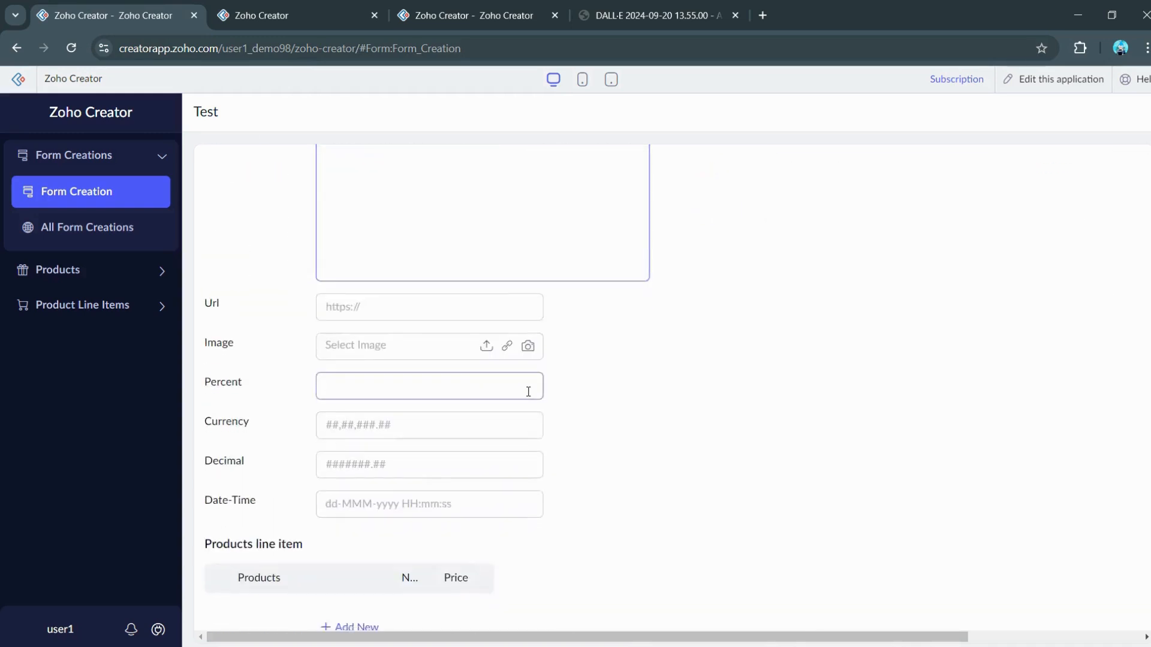
{"action": "left_click", "coordinate": [268, 26]}
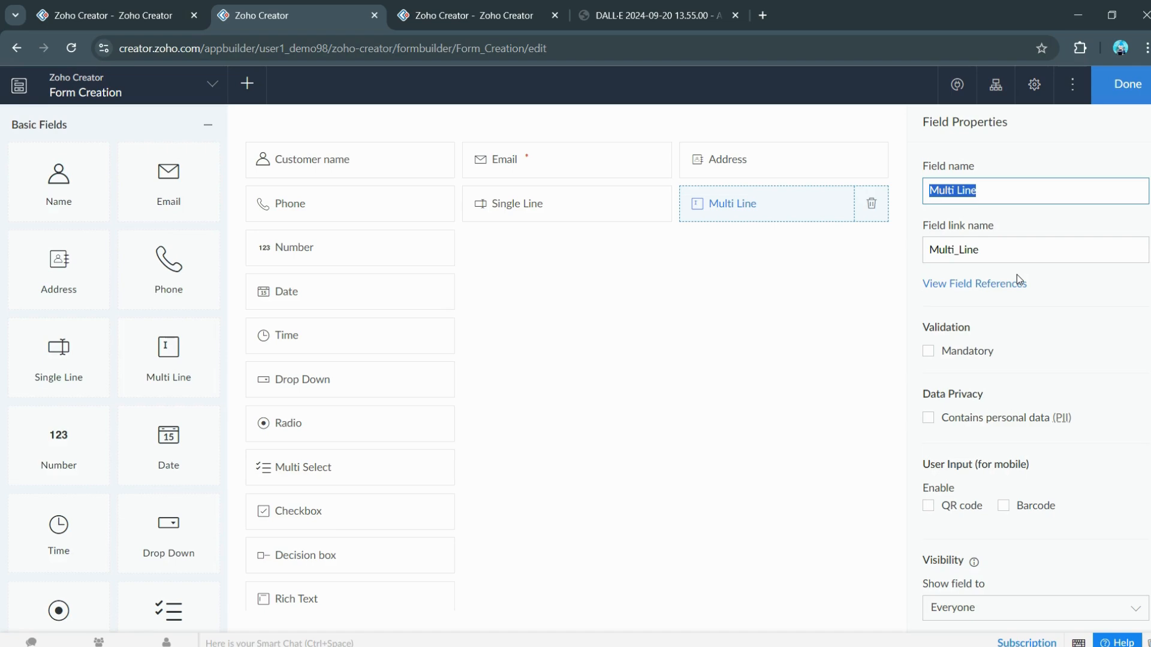
{"action": "key", "text": "alt+Tab"}
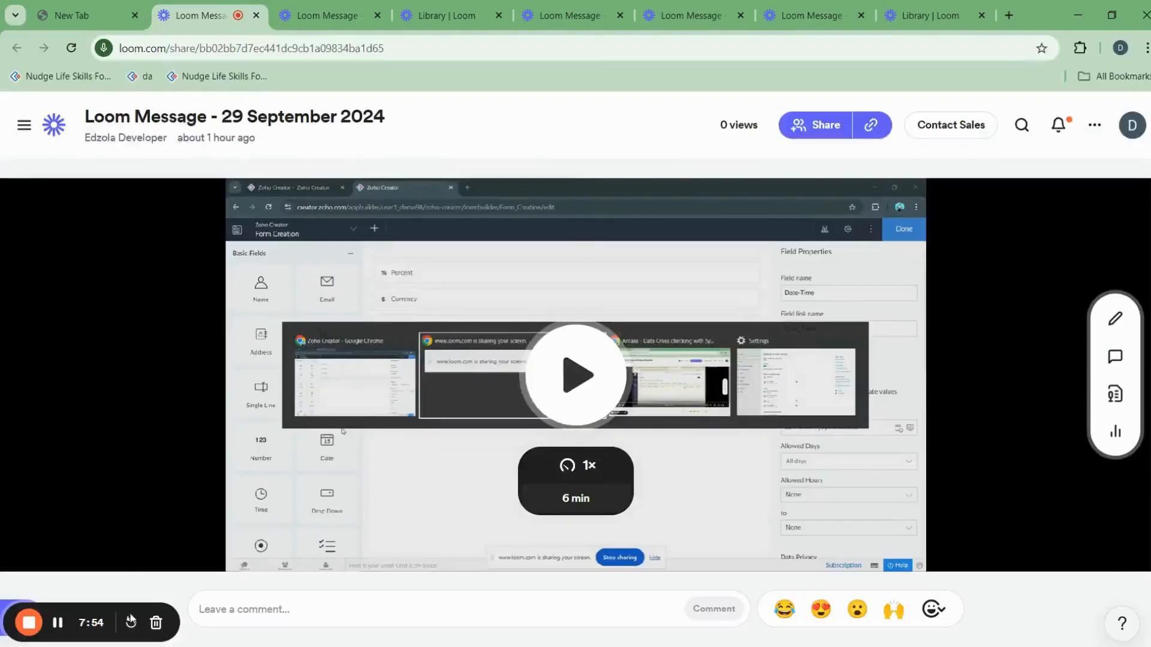